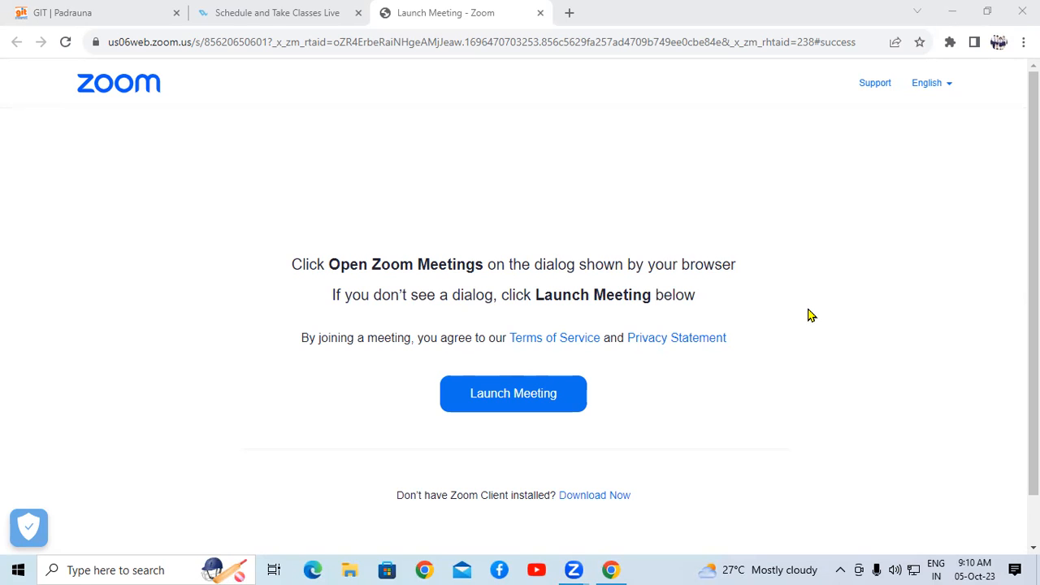
Step: Launch Word with the winword command and create a blank document
key("super+r")
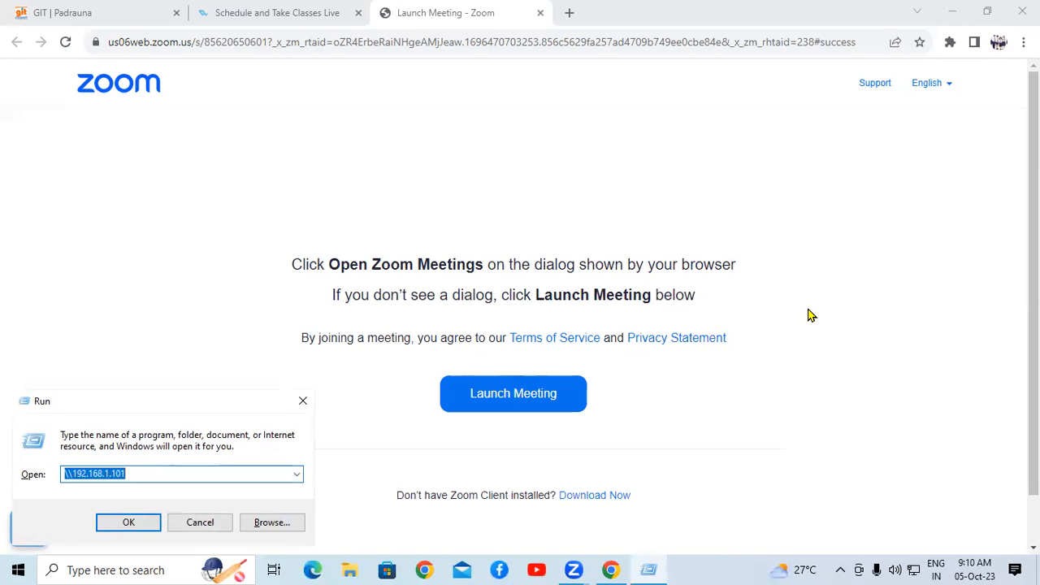
type("win")
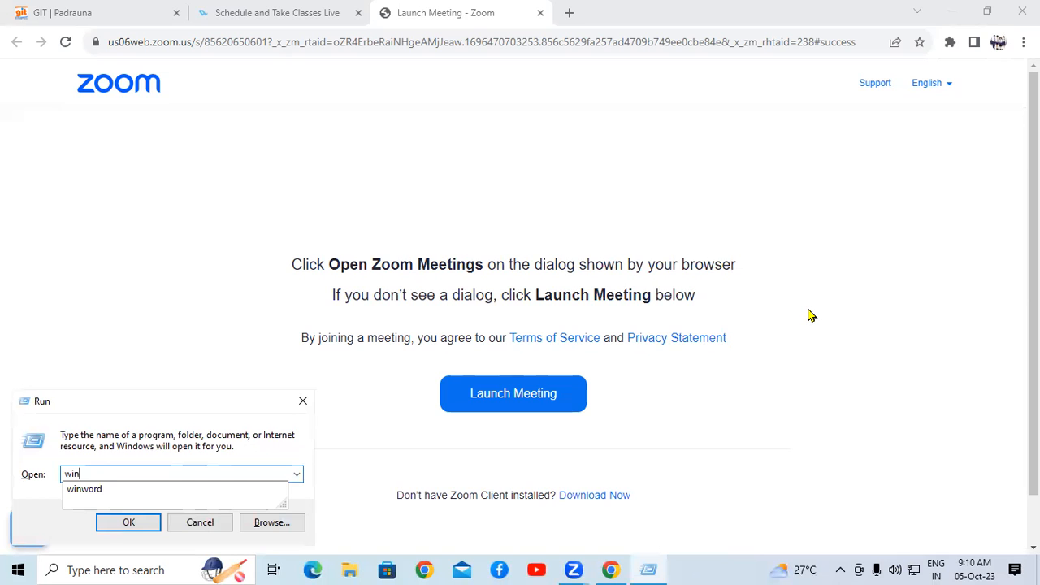
key("Down")
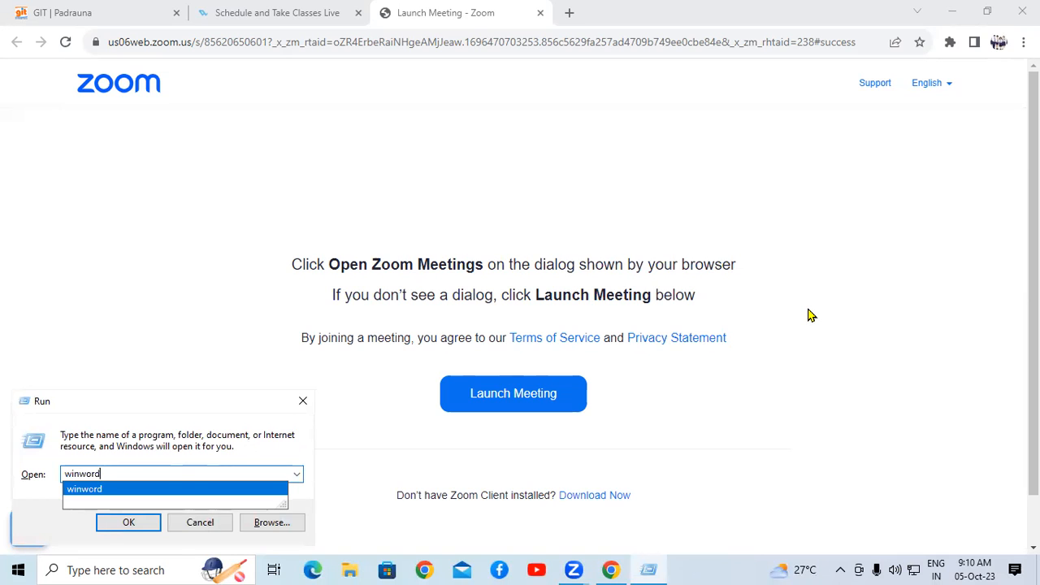
key("Return")
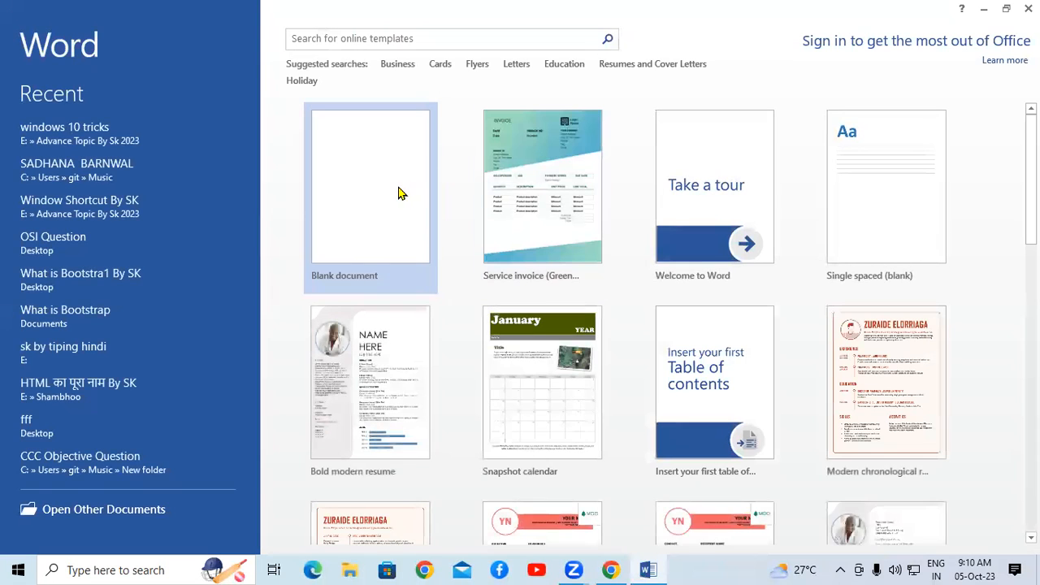
left_click(398, 193)
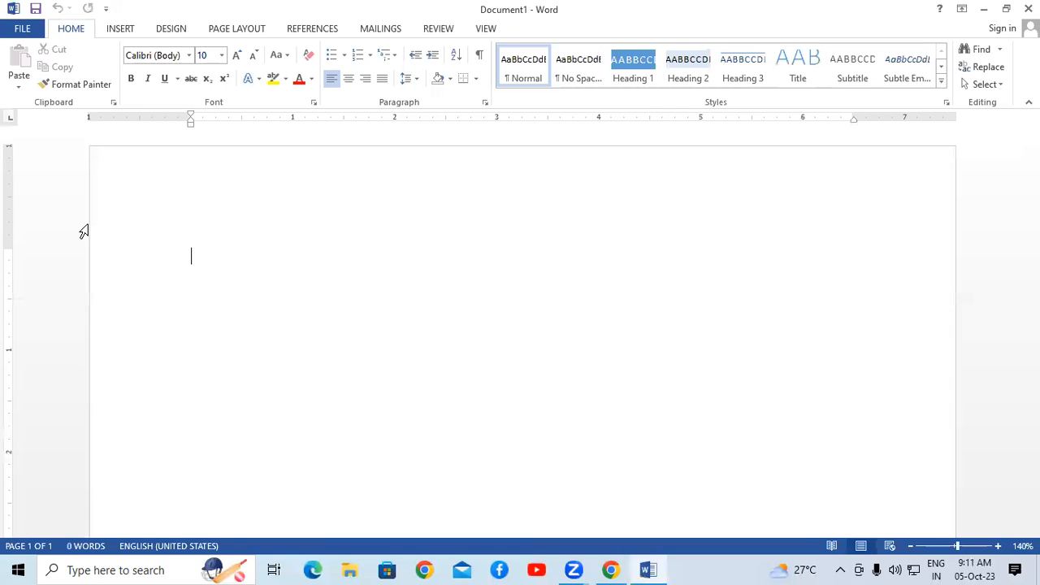
Step: Enter the line "Format Painter (Ctrl+Shift+C) Copy" and dismiss the spelling flag on the shortcut text
type("Format")
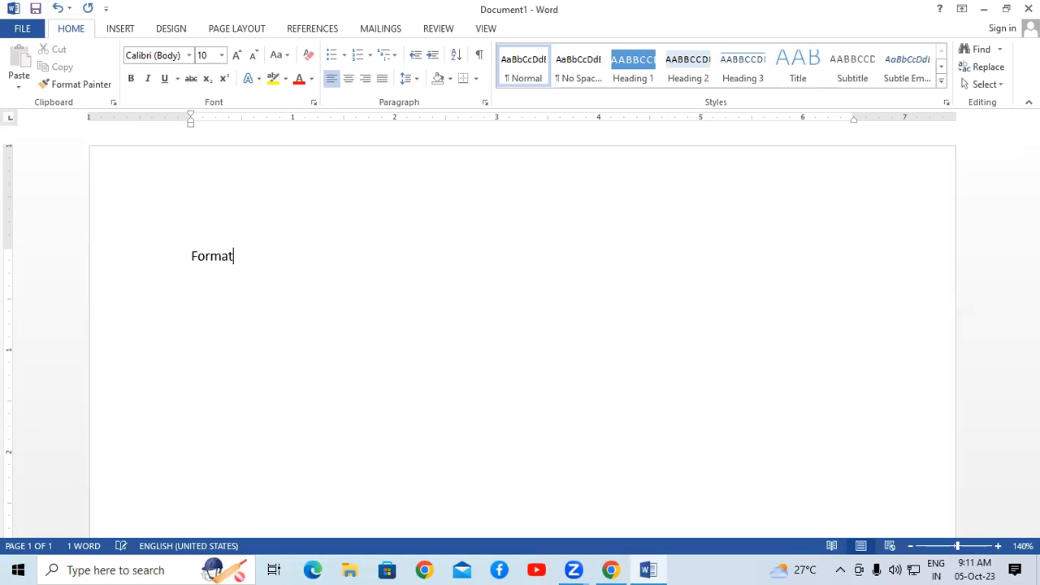
type(" Painter  (")
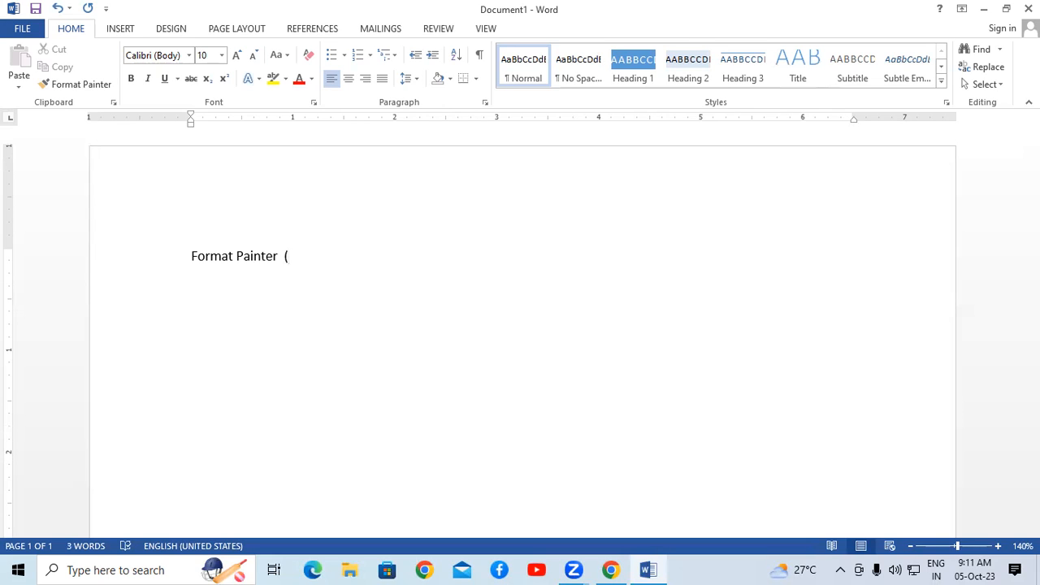
type("Ctrl+Shift+C) Copy")
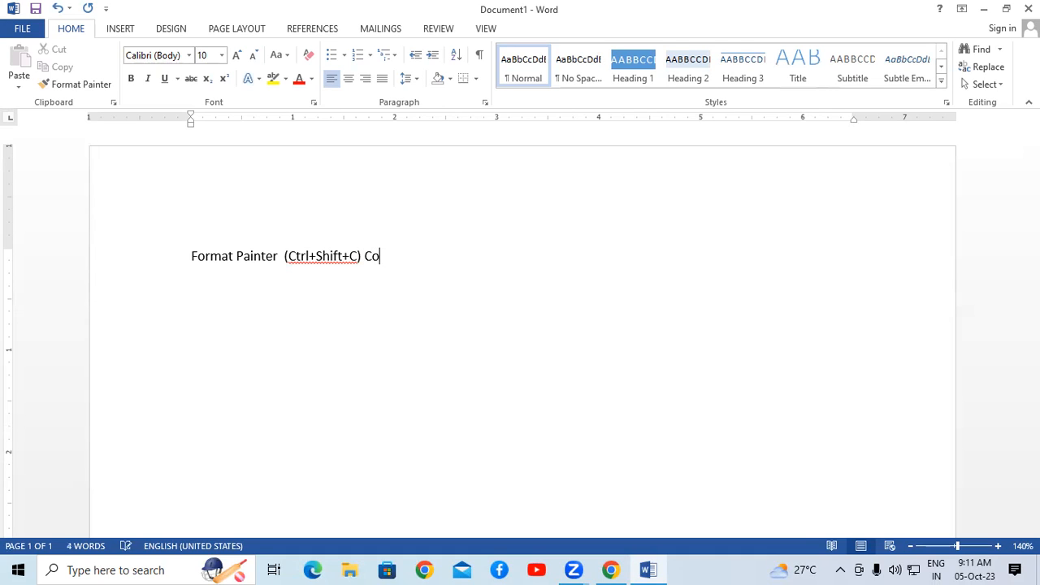
right_click(337, 264)
left_click(358, 313)
left_click(418, 257)
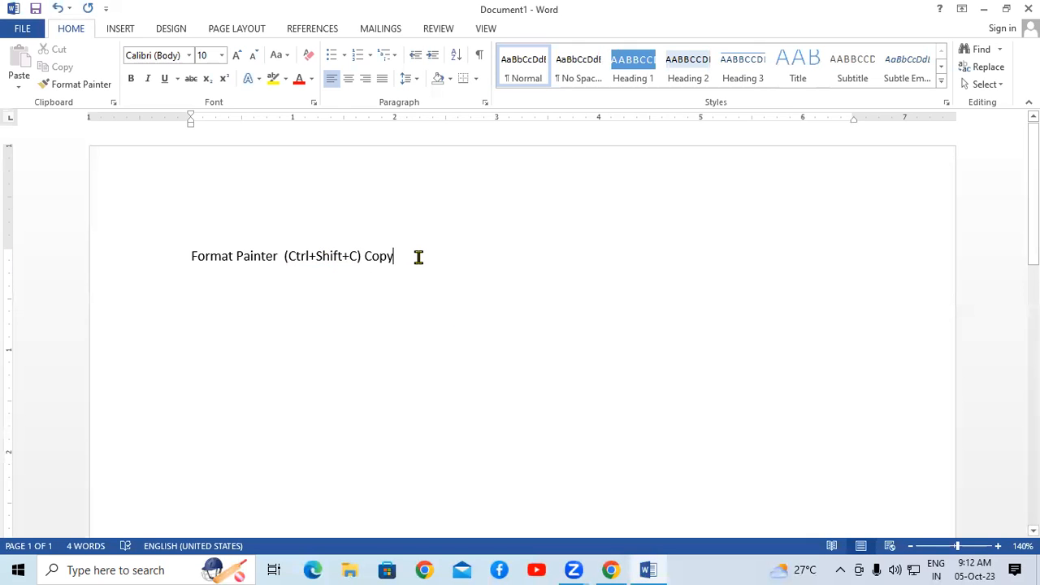
Step: Duplicate the "Format Painter (Ctrl+Shift+C) Copy" line onto a new line directly below it
left_click_drag(398, 258, 169, 255)
key("ctrl+c")
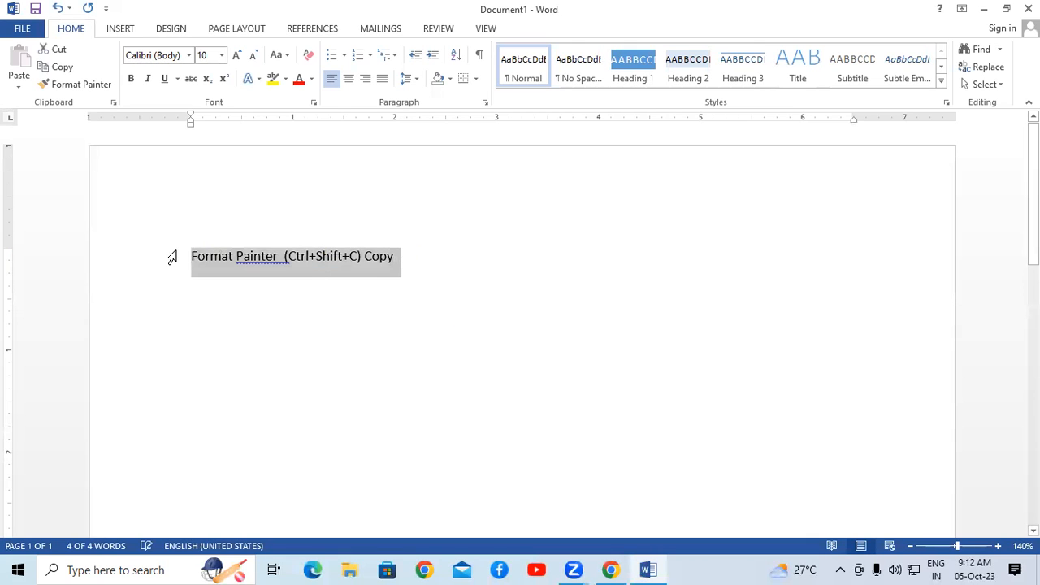
left_click(412, 256)
key("Return")
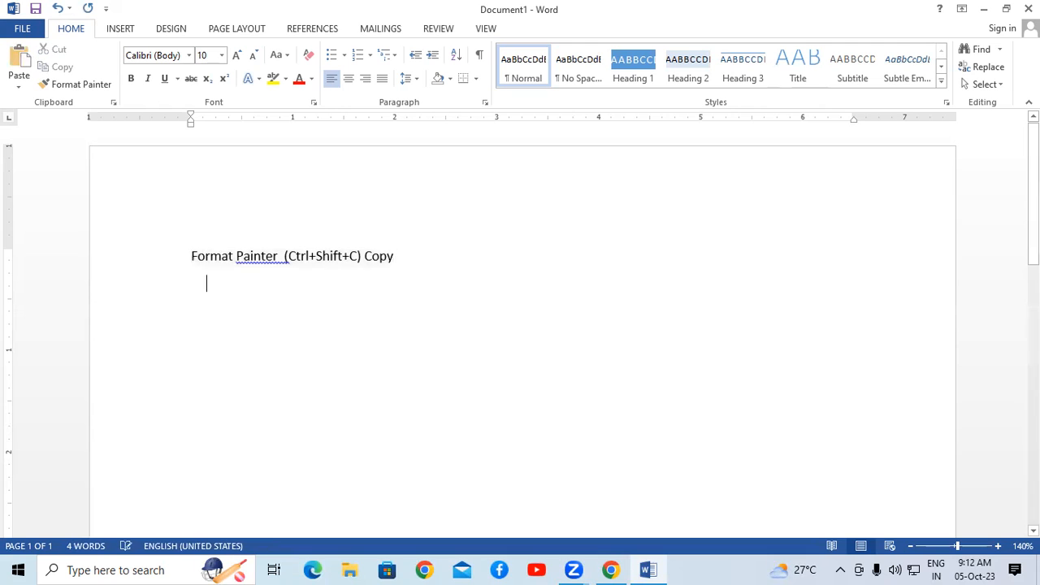
key("ctrl+v")
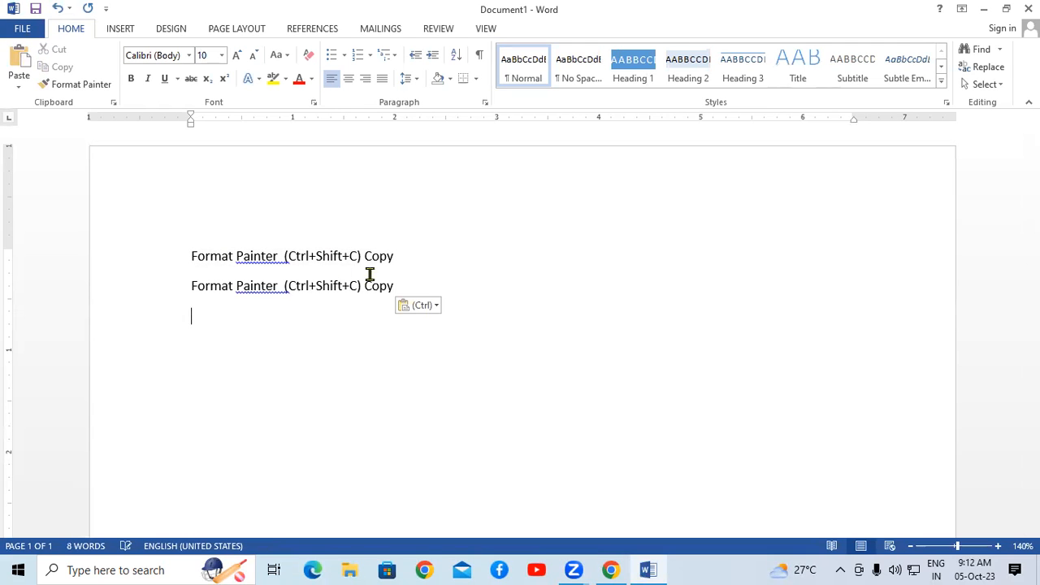
Step: Accept the grammar suggestion "Painter (" in both lines to remove the double space
right_click(264, 261)
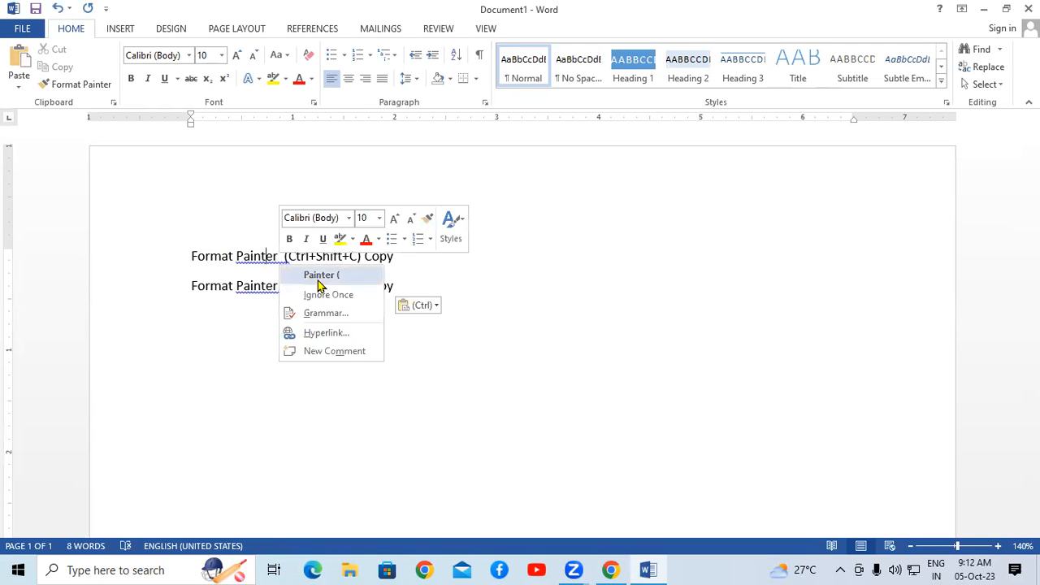
left_click(312, 277)
right_click(274, 290)
left_click(301, 301)
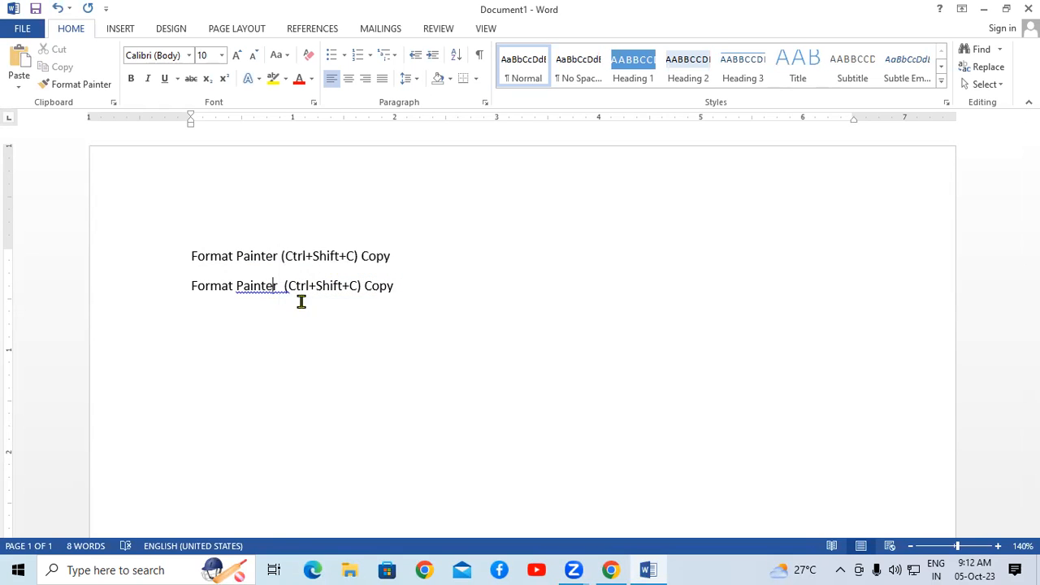
Step: Replace the word "Copy" with "Paste" at the end of the second line
left_click_drag(406, 290, 360, 280)
type("P")
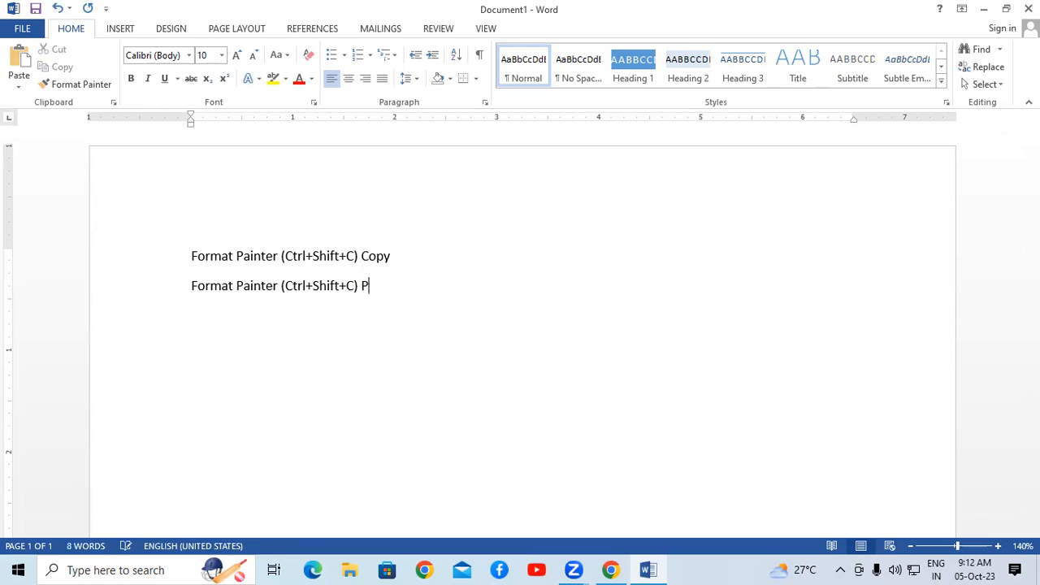
type("aste")
left_click(420, 247)
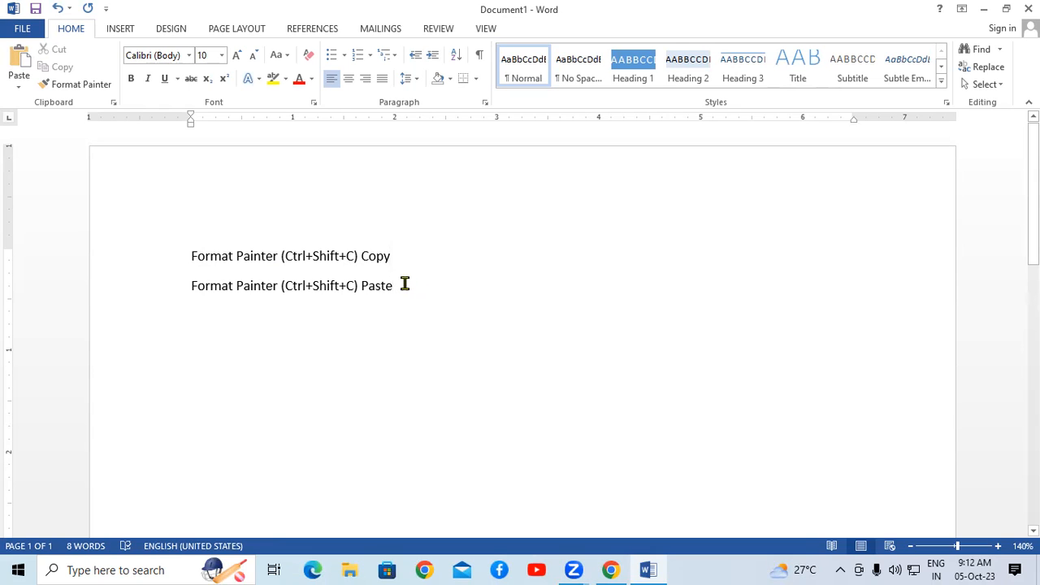
Step: Enlarge the font of both Format Painter lines to size 16
triple_click(163, 242)
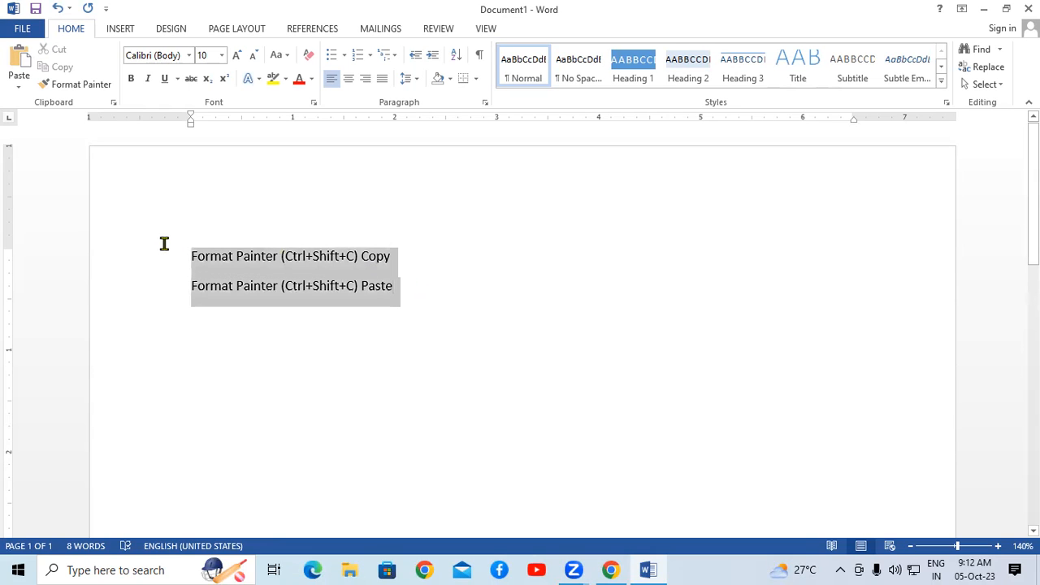
left_click(236, 56)
left_click(236, 55)
left_click(236, 55)
left_click(235, 55)
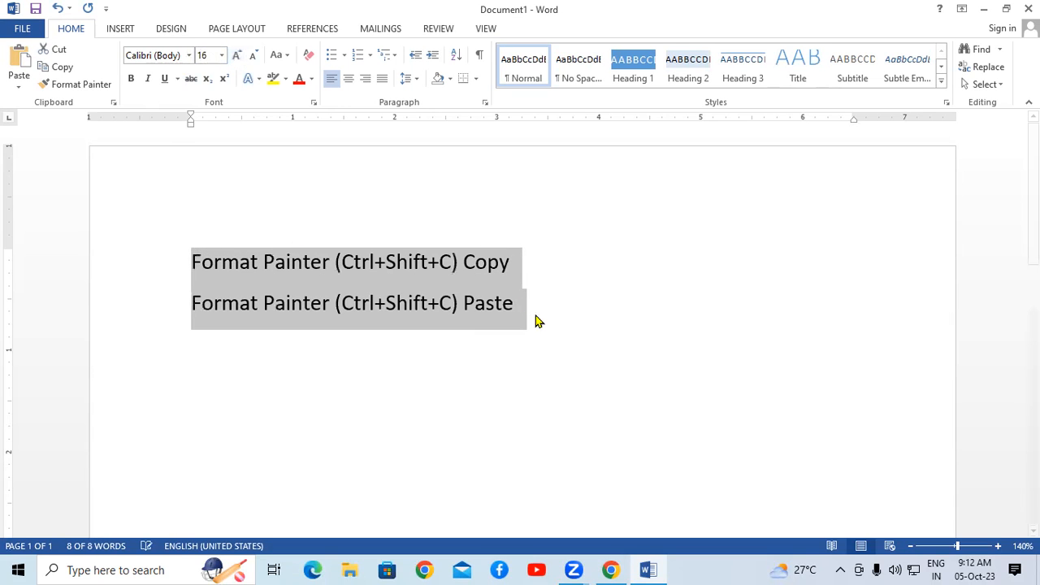
left_click(578, 322)
Step: Change the second line's shortcut text to "Ctrl+Shift+V" and dismiss its spelling flag
left_click_drag(452, 303, 444, 305)
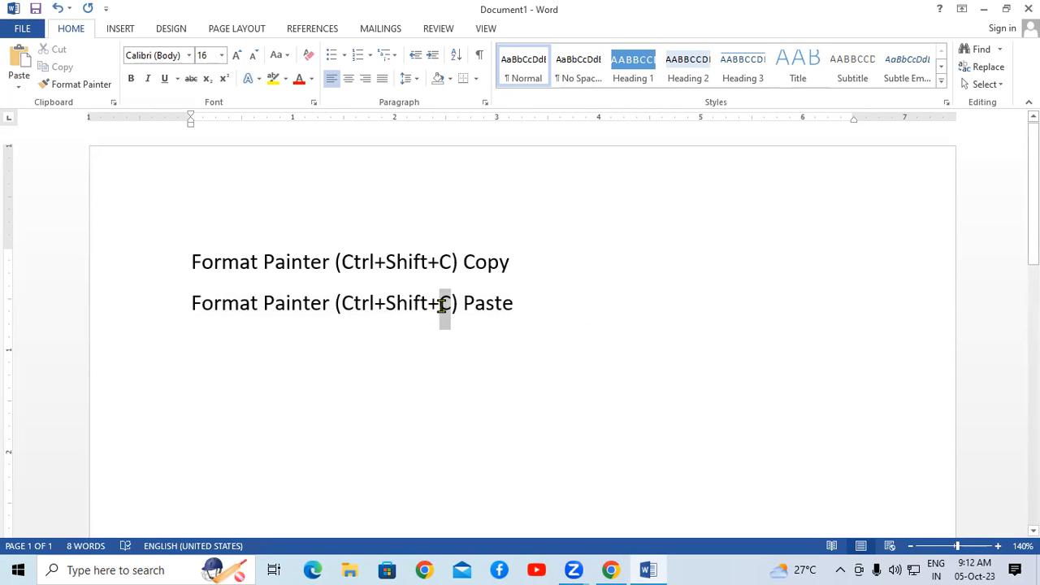
type("V")
left_click(535, 304)
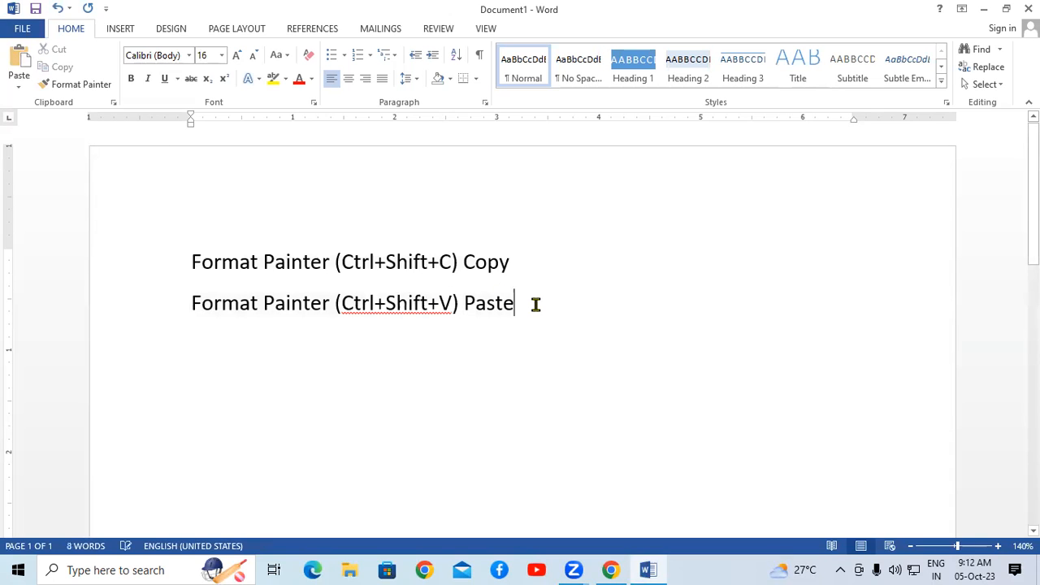
right_click(425, 307)
left_click(463, 365)
left_click(561, 305)
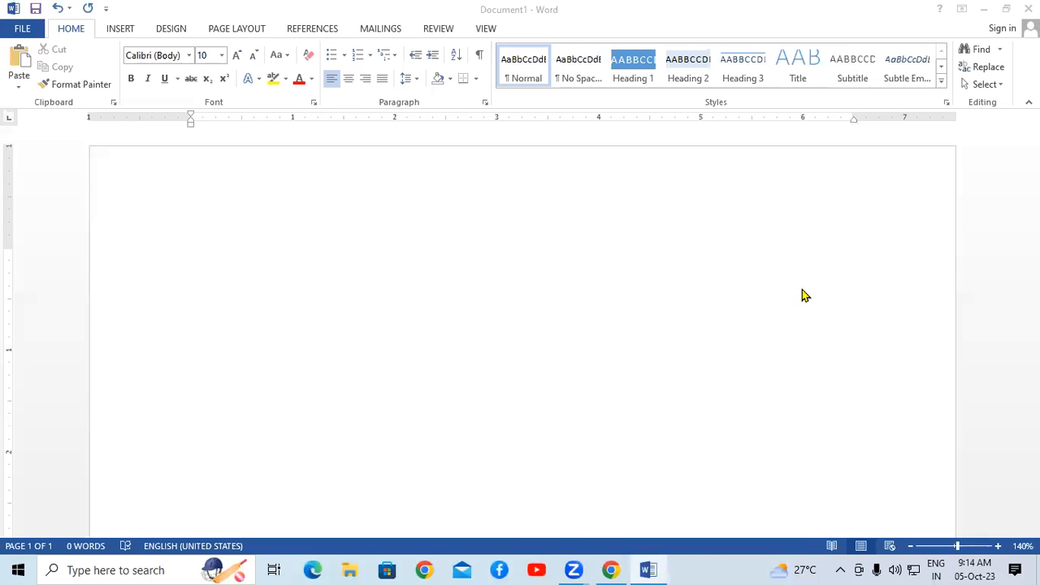
Step: Generate sample paragraphs in the empty document with the formula =rand() and highlight them briefly
left_click(187, 226)
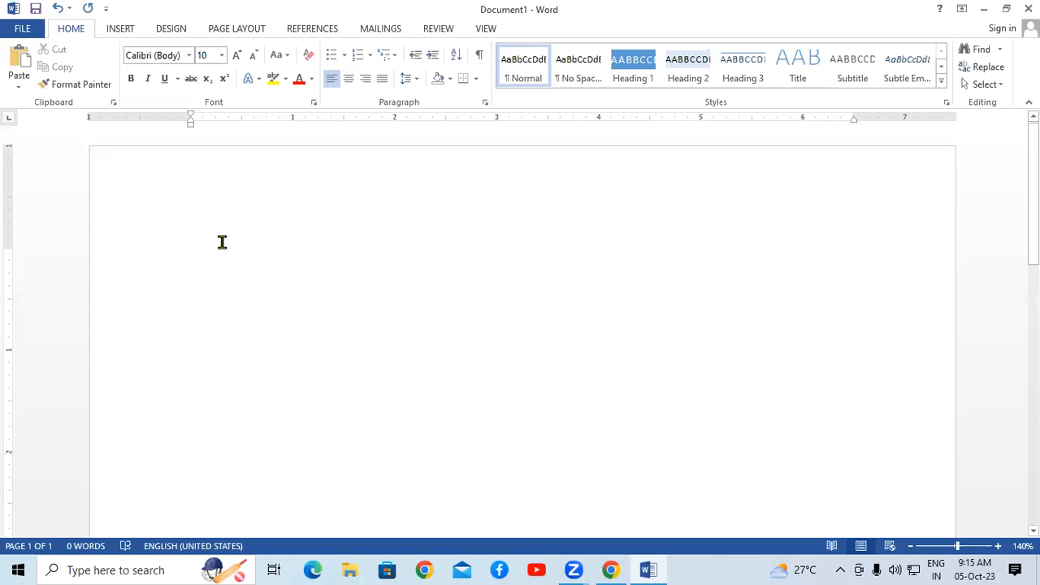
type("=")
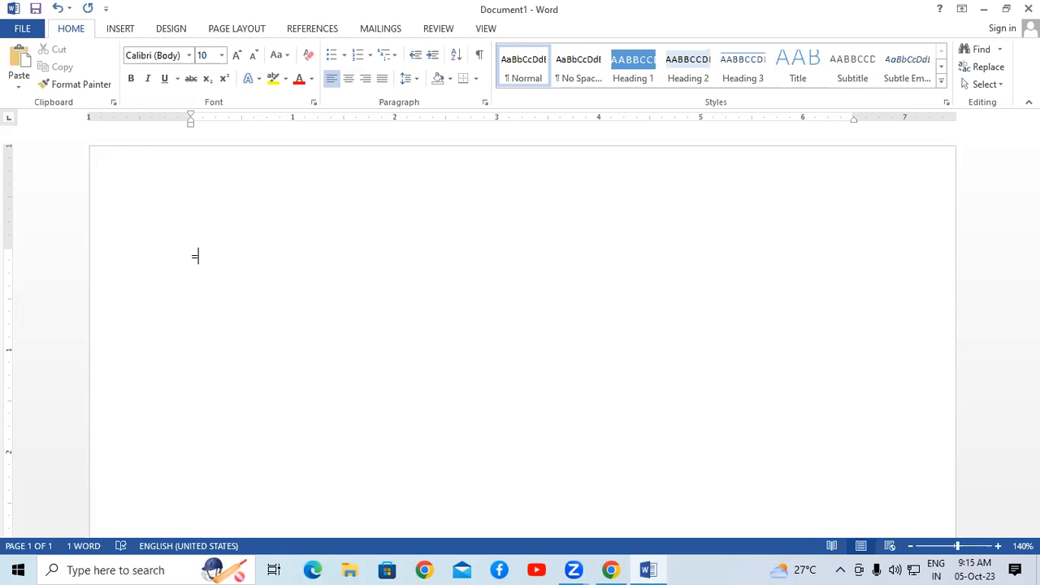
type("rand")
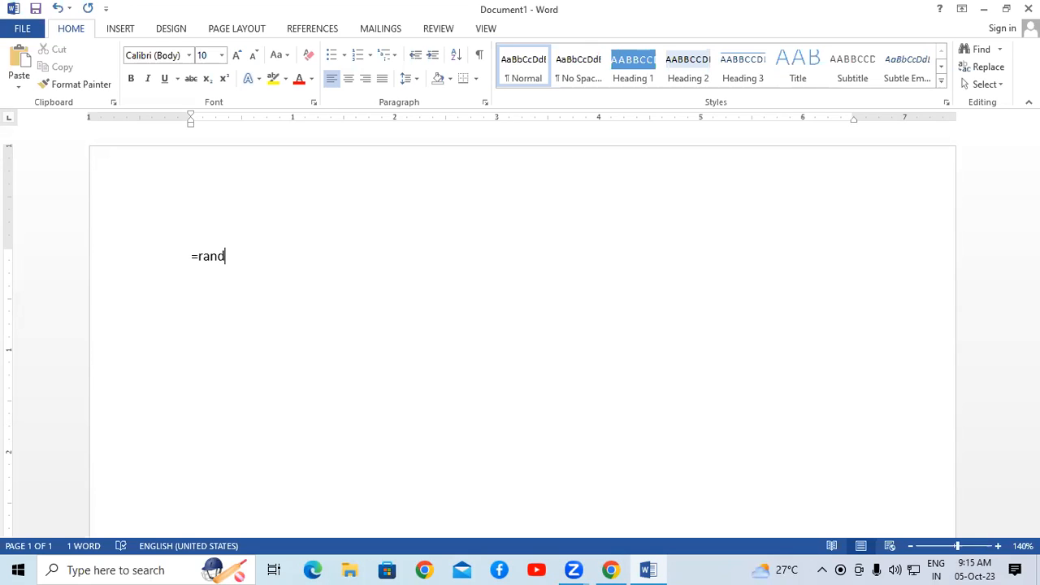
type("(")
type(")")
key("Return")
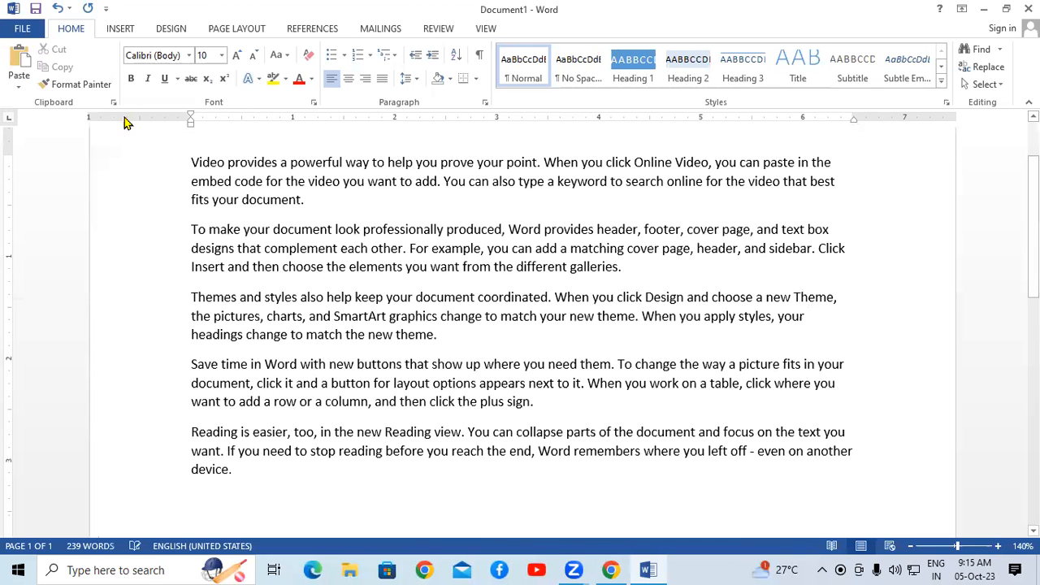
left_click_drag(190, 163, 257, 474)
left_click(256, 473)
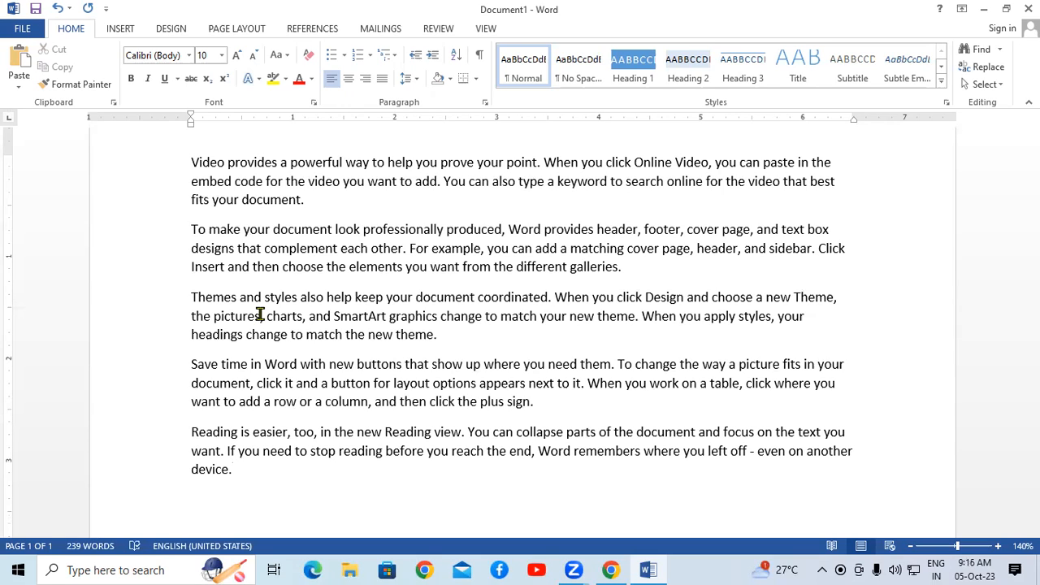
Step: Undo the generated sample text and generate four paragraphs instead with =rand(4)
key("ctrl+z")
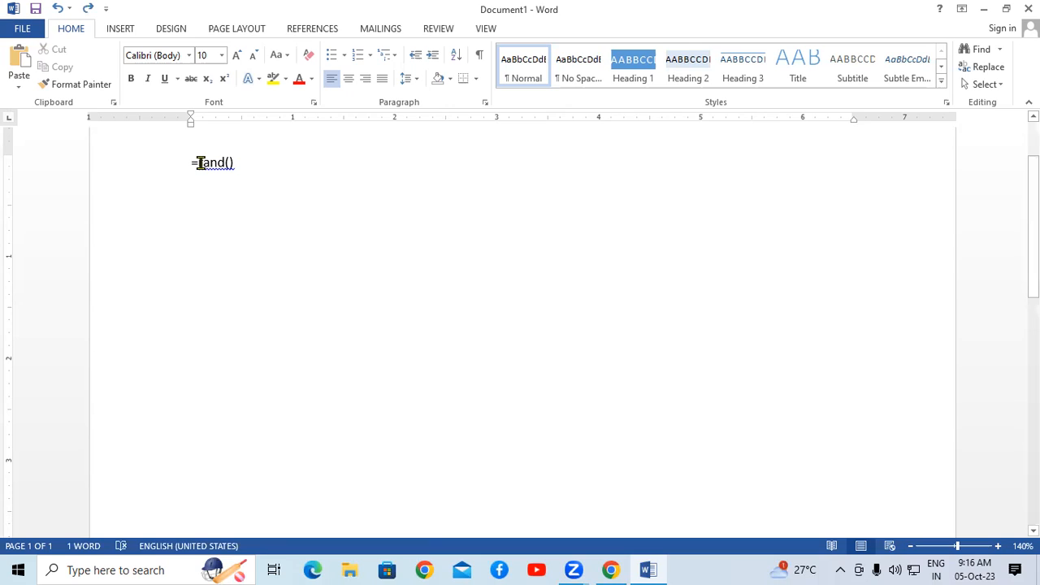
left_click(250, 157)
key("BackSpace")
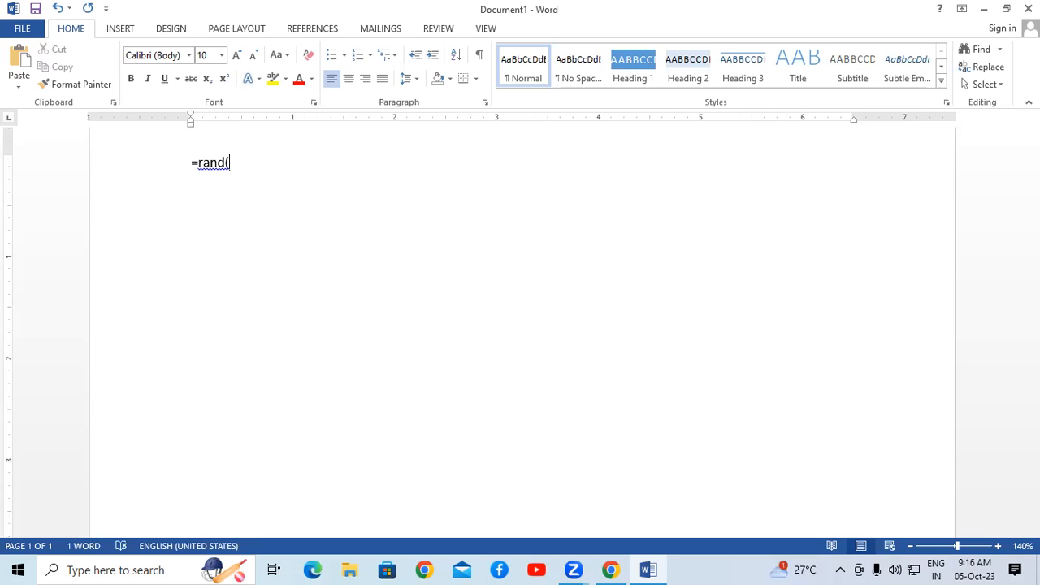
type("4)")
key("Return")
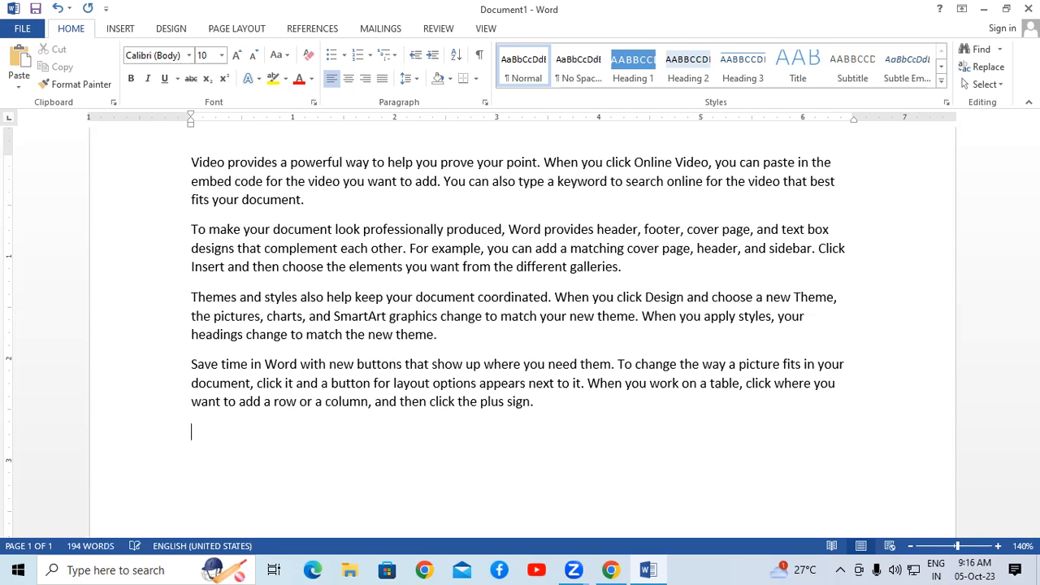
Step: Undo the four generated paragraphs and delete the closing parenthesis of the =rand(4) formula
key("ctrl+z")
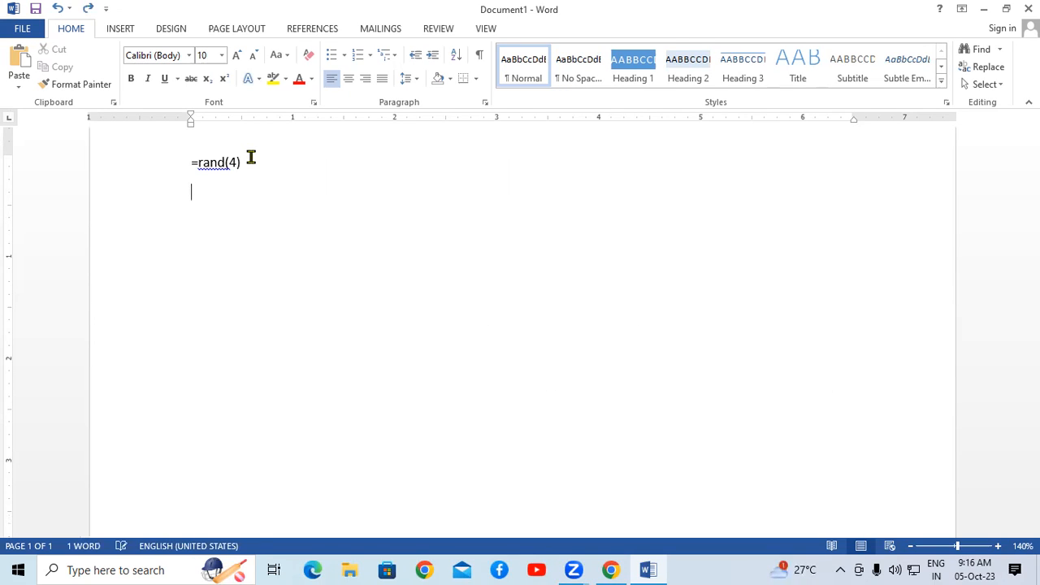
triple_click(236, 159)
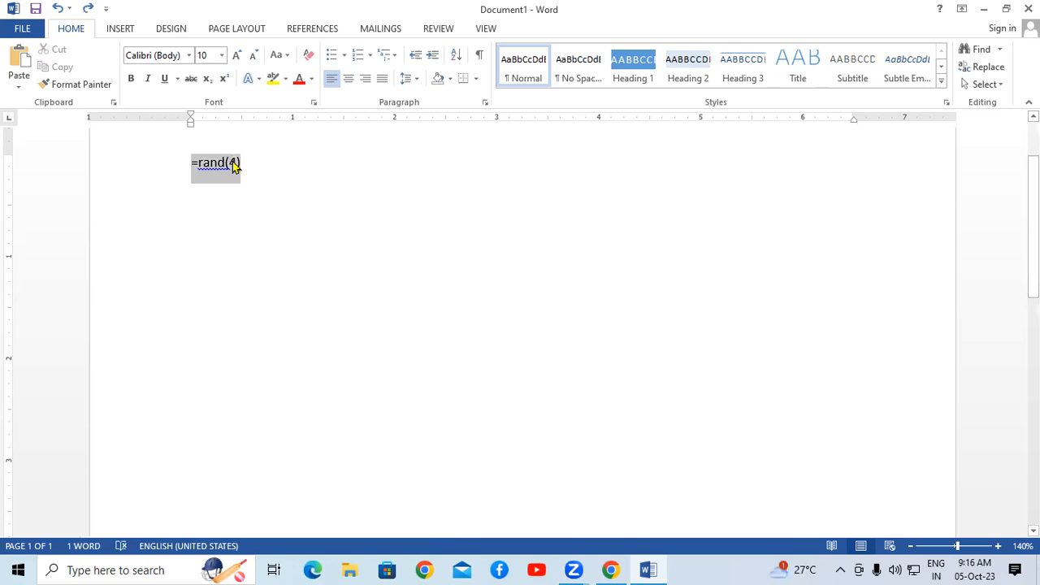
left_click(275, 166)
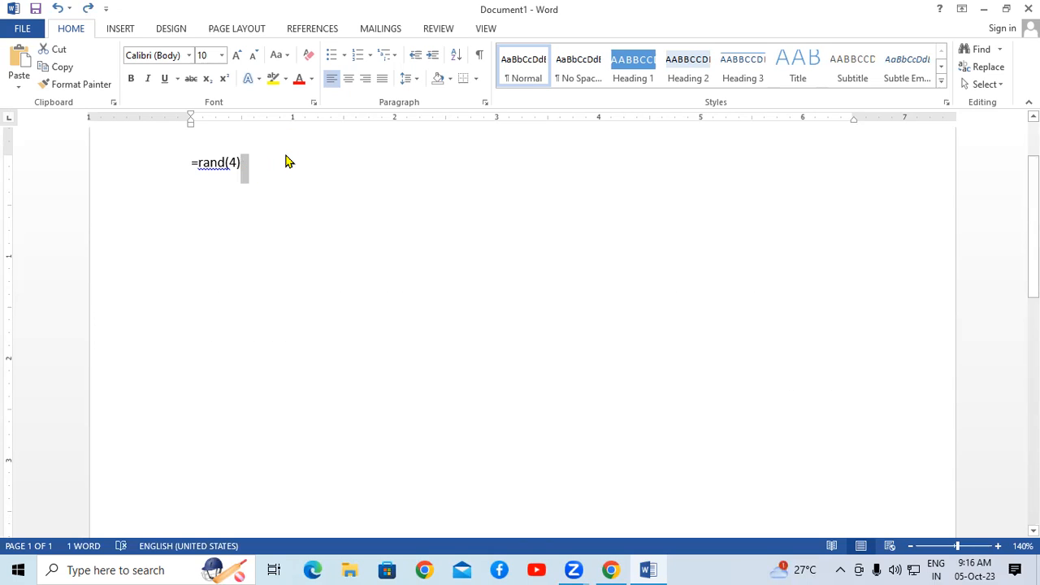
key("super")
key("super")
left_click(254, 165)
key("BackSpace")
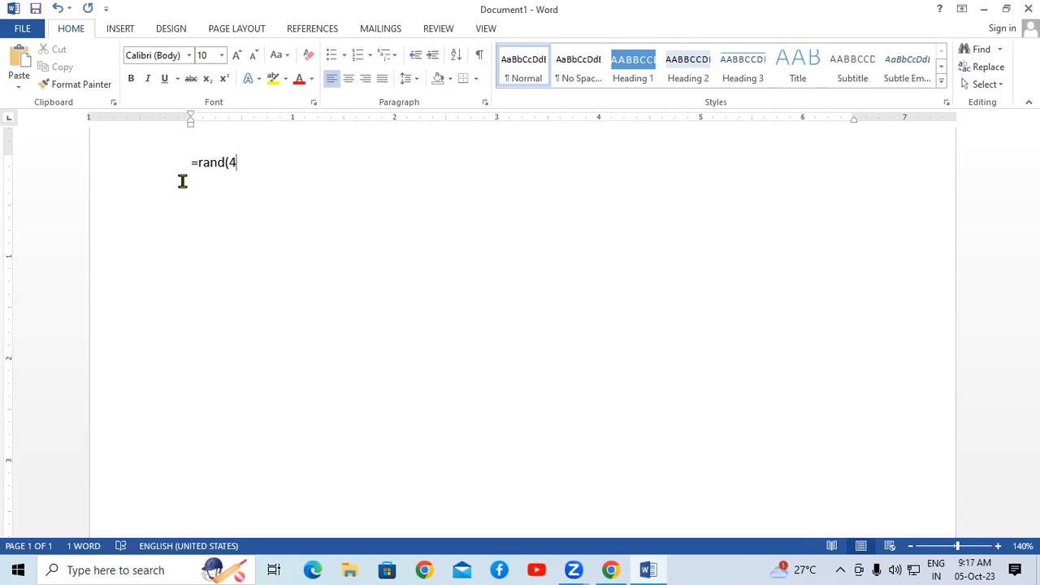
left_click_drag(240, 161, 534, 212)
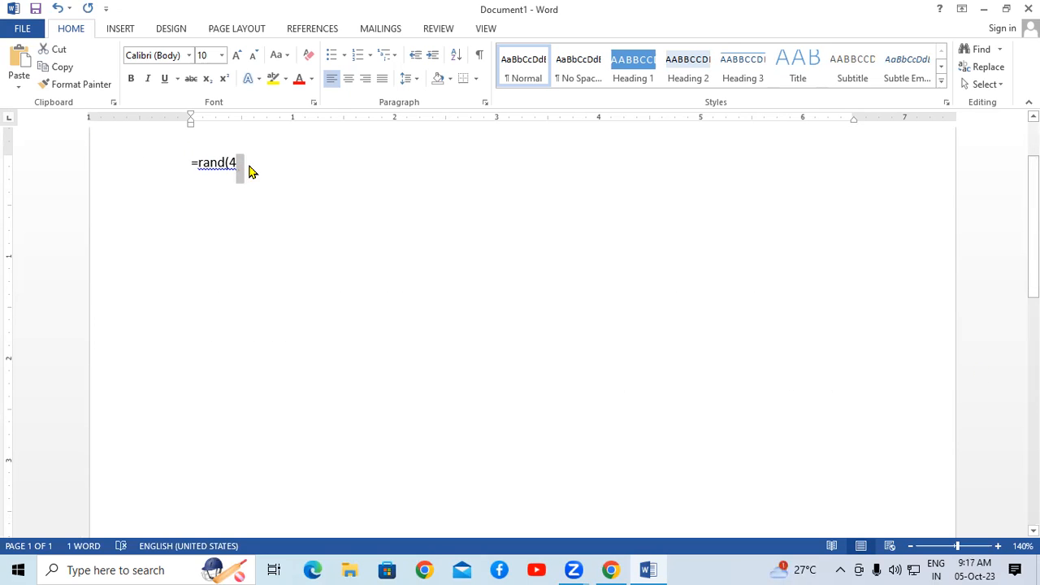
key("super")
key("super")
left_click_drag(194, 166, 362, 165)
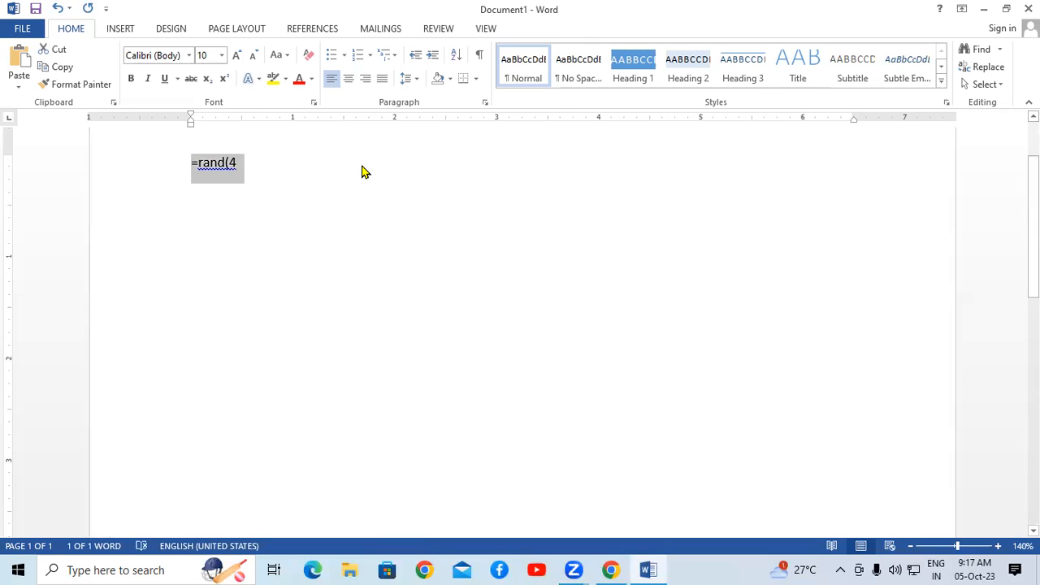
Step: Delete the remaining =rand(4 formula text to leave the page empty
key("Left")
key("Delete")
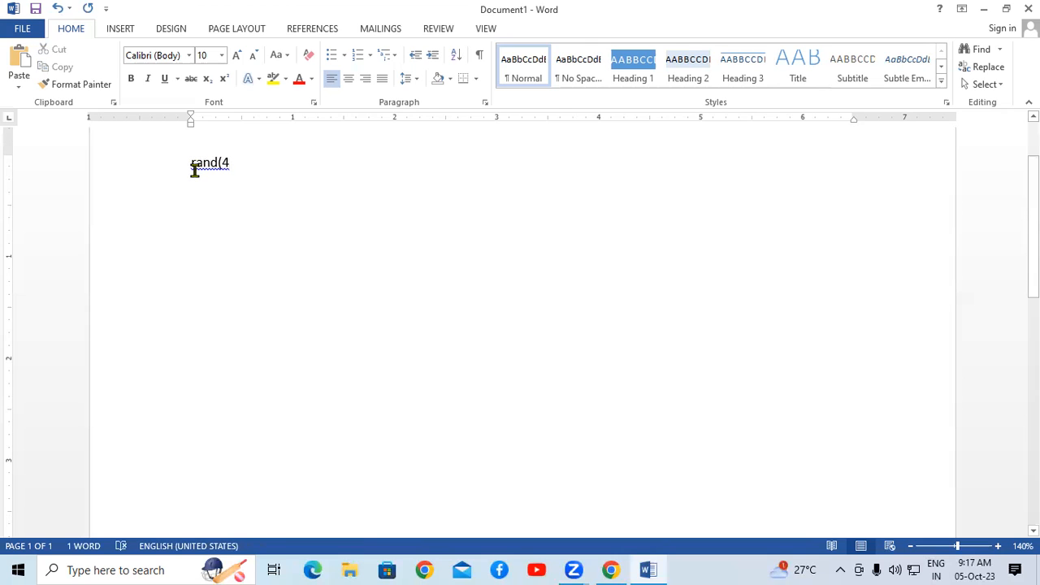
left_click_drag(195, 169, 225, 166)
key("Delete")
left_click(187, 164)
key("BackSpace")
key("BackSpace")
key("BackSpace")
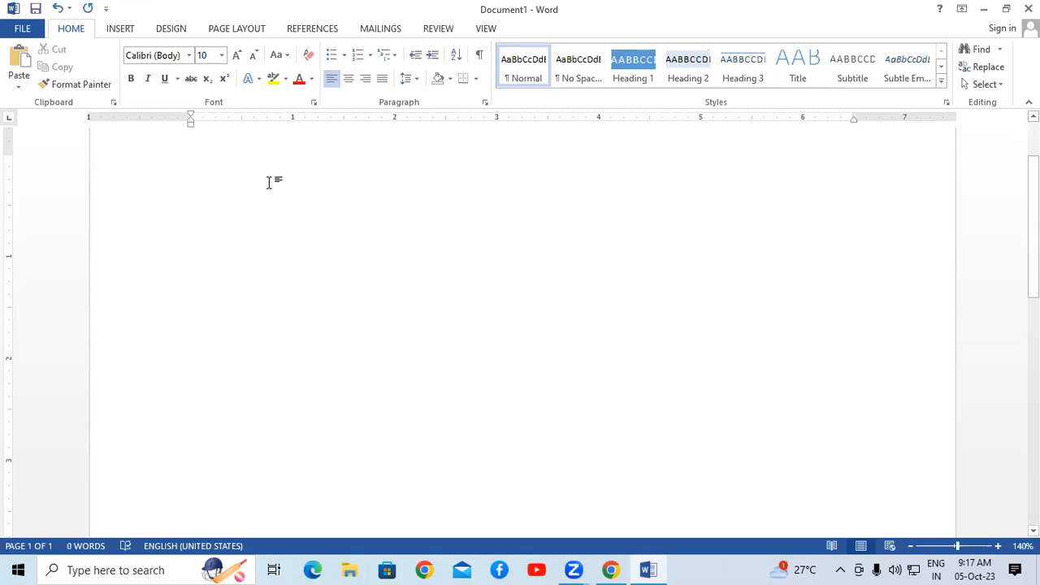
Step: Insert a page break in the empty document, check the first page, and close the document without saving it
key("ctrl+Return")
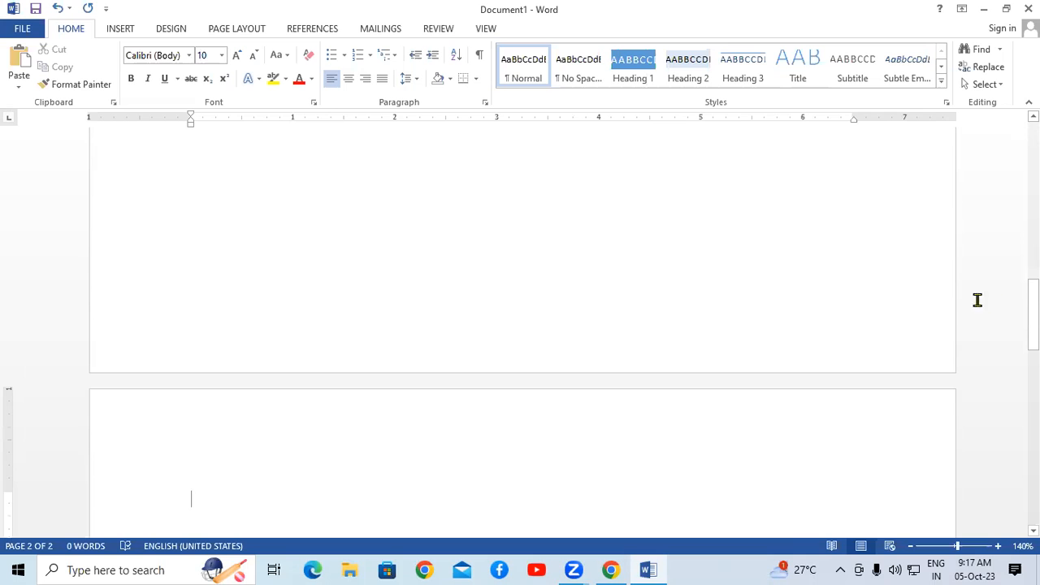
left_click_drag(1033, 303, 1034, 142)
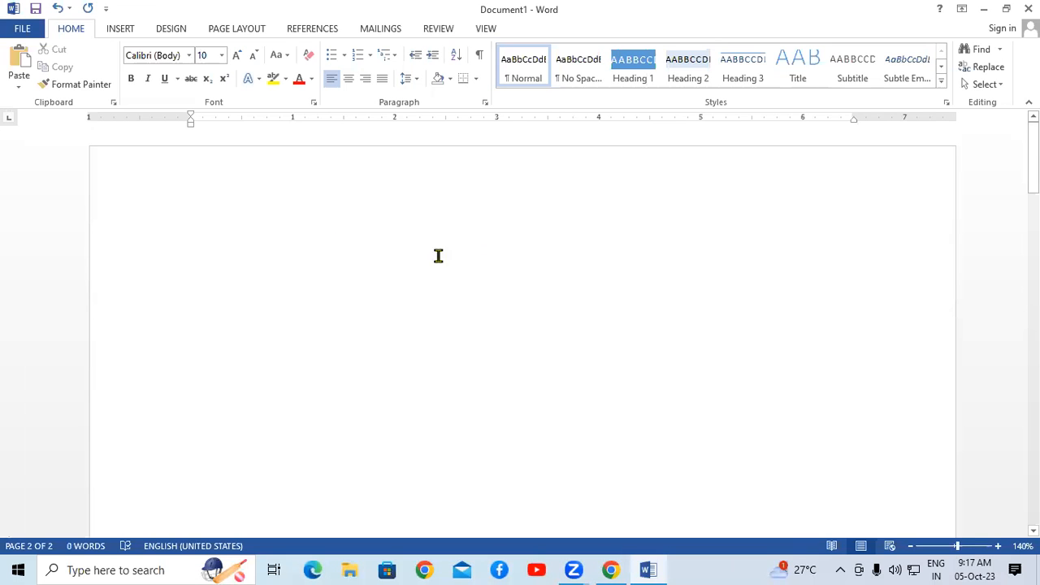
double_click(224, 244)
left_click(1028, 9)
left_click(511, 313)
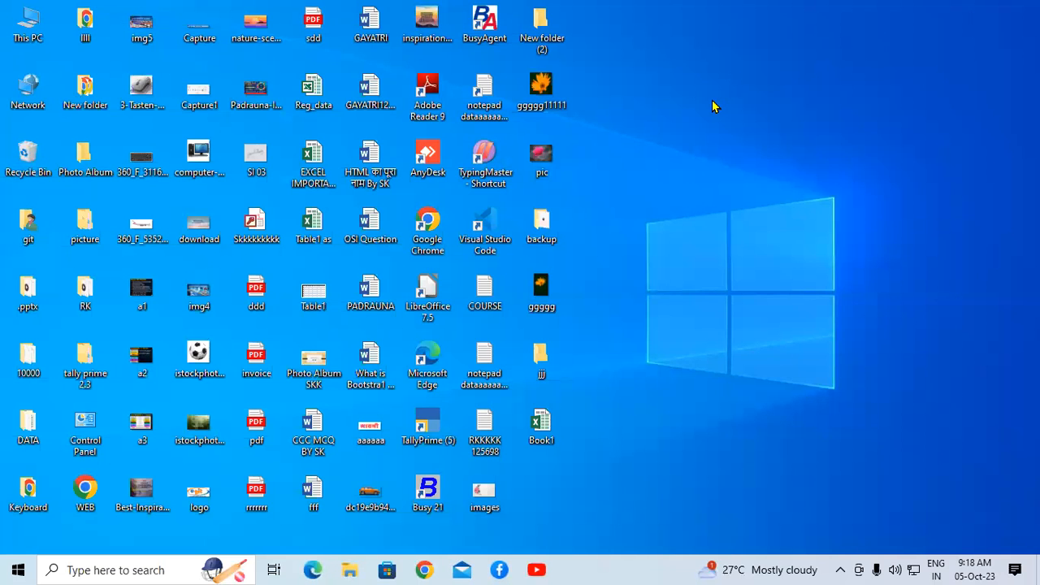
right_click(712, 107)
left_click(750, 141)
right_click(748, 146)
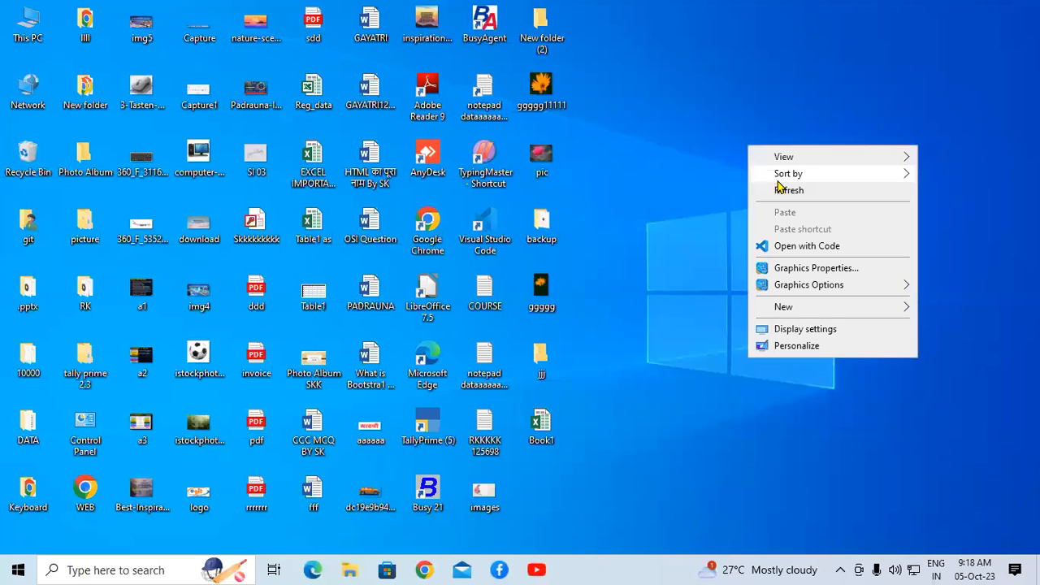
left_click(782, 192)
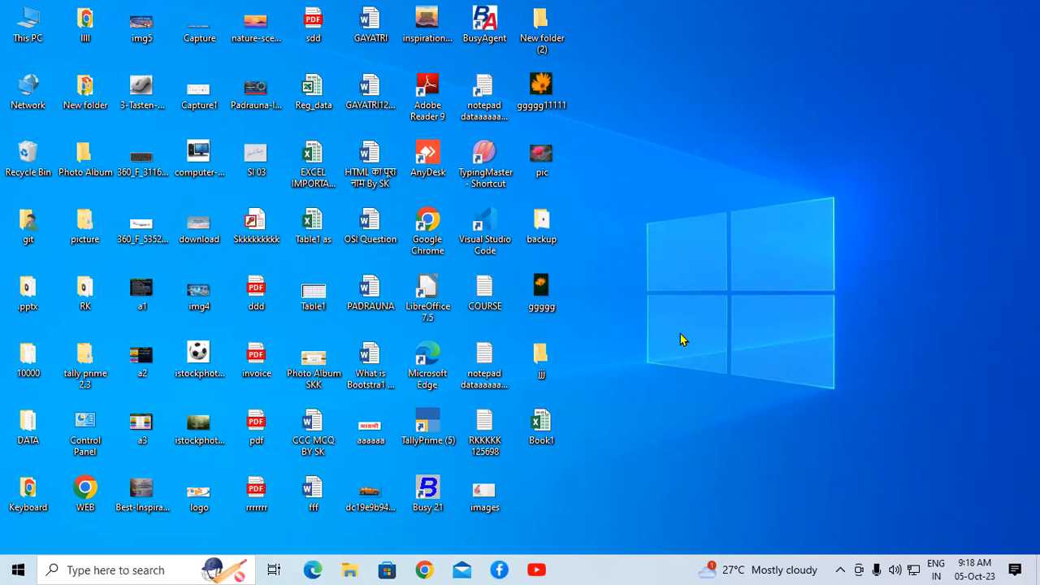
right_click(780, 339)
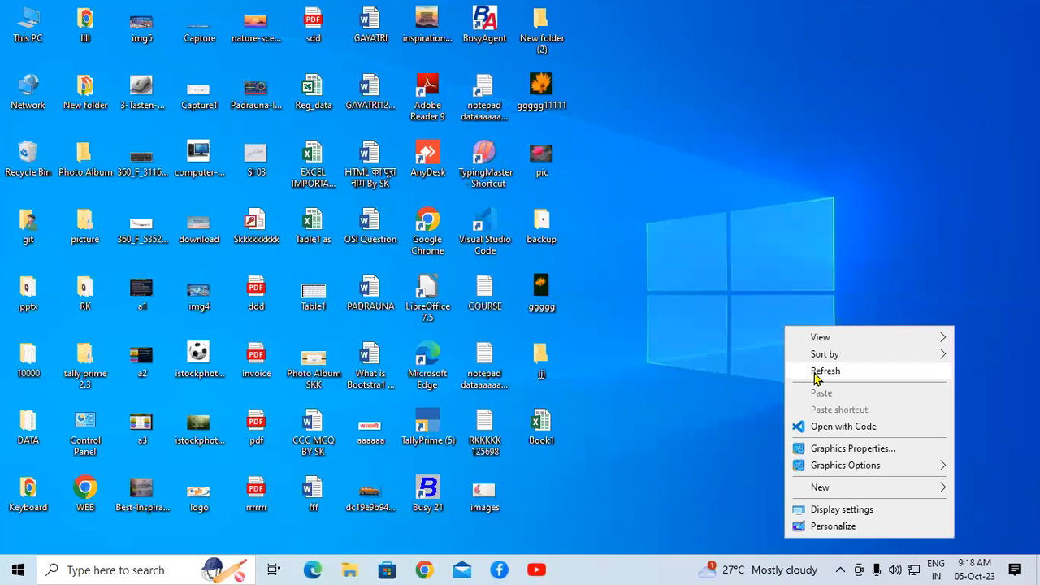
left_click(816, 368)
right_click(818, 377)
left_click(849, 203)
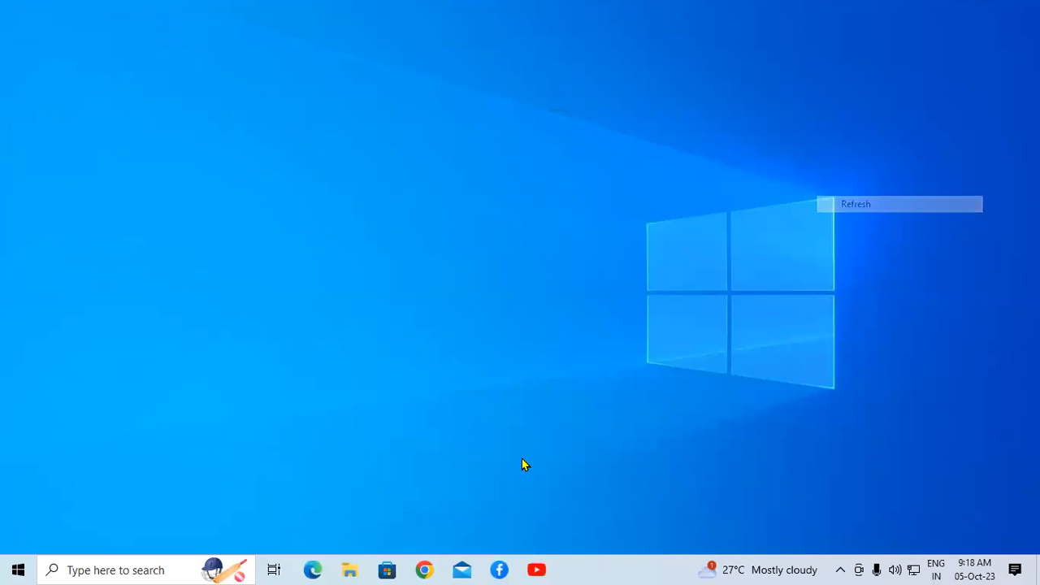
Step: Launch Word with the winword run command and create a blank document
key("super+r")
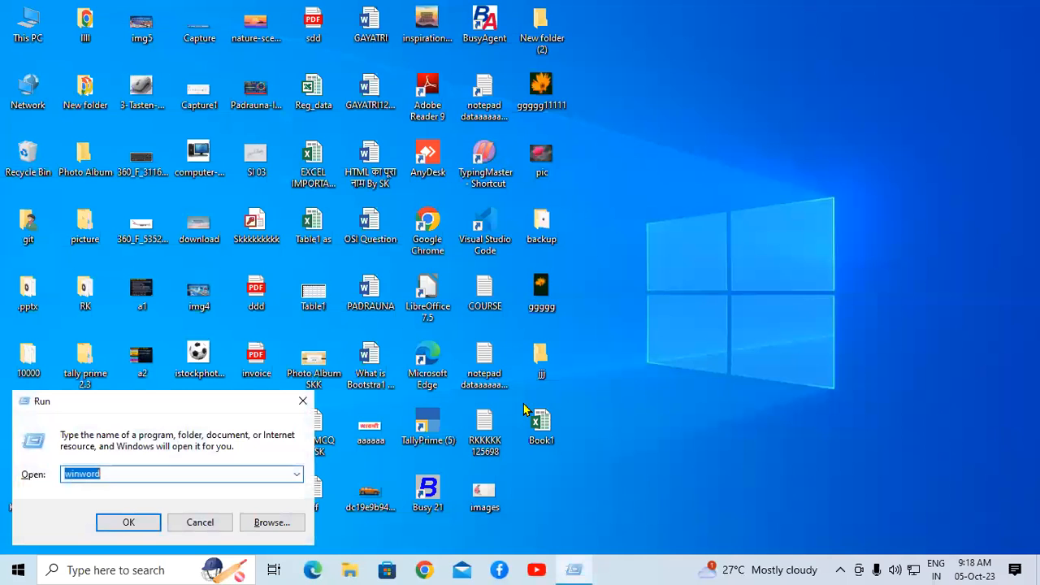
left_click(349, 345)
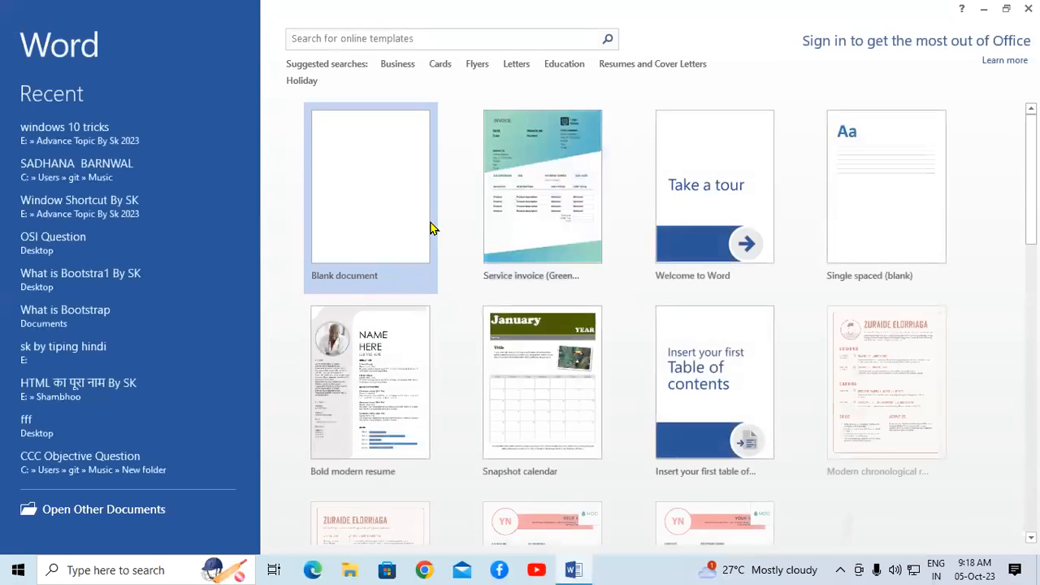
left_click(429, 225)
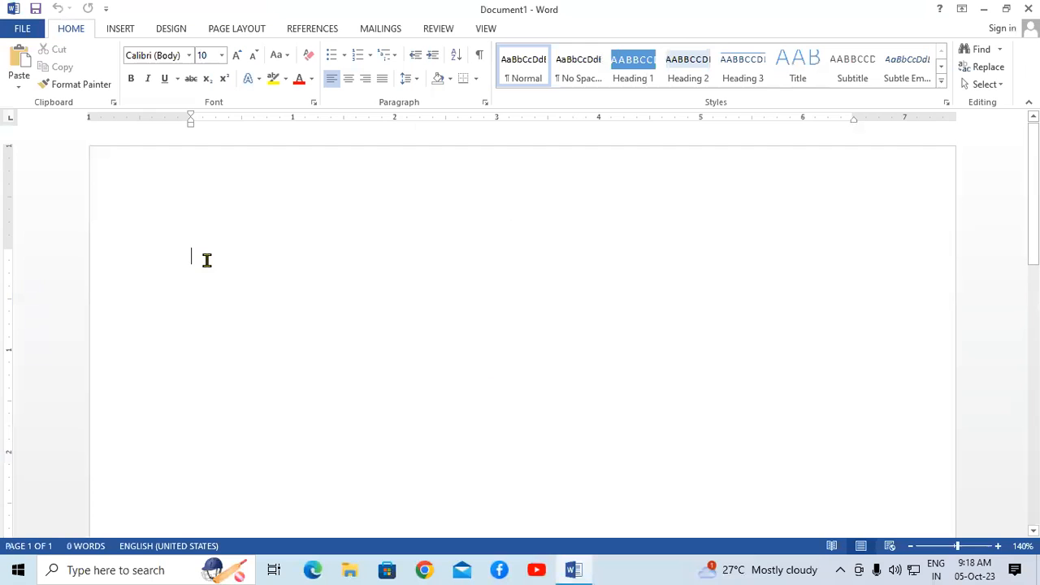
Step: Generate one sample paragraph in the blank document with the formula =rand(1)
type("=")
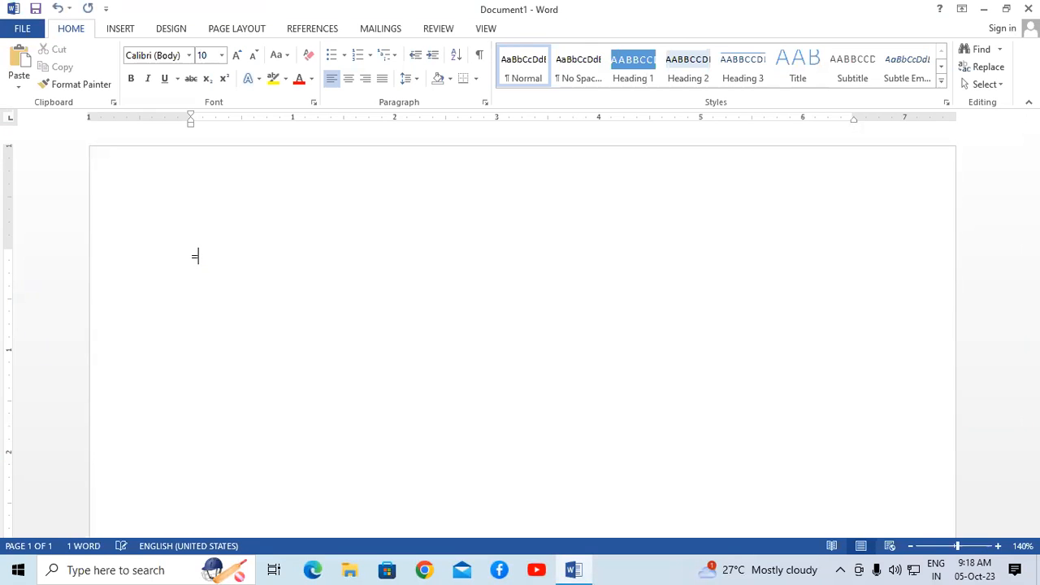
type("rand(1)")
key("Return")
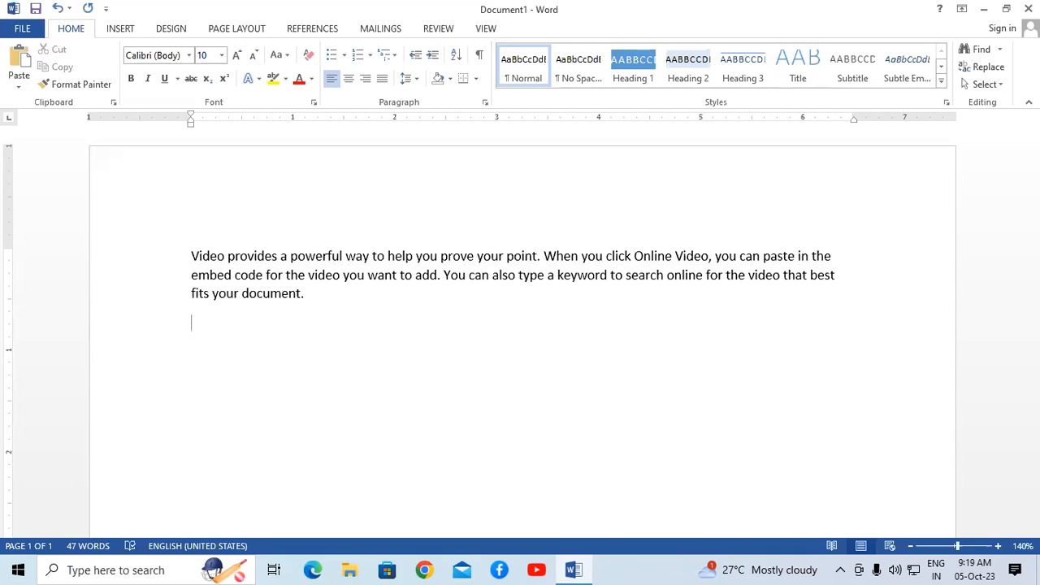
Step: Undo the generated paragraph and generate a single one-sentence paragraph with =rand(1,1)
key("ctrl+z")
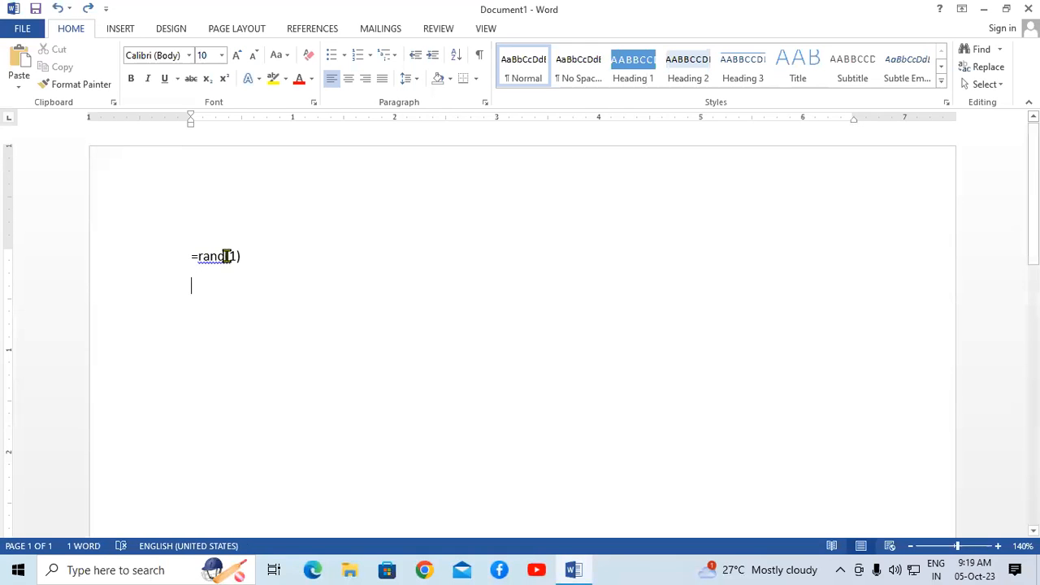
left_click(236, 256)
type(",1")
key("Return")
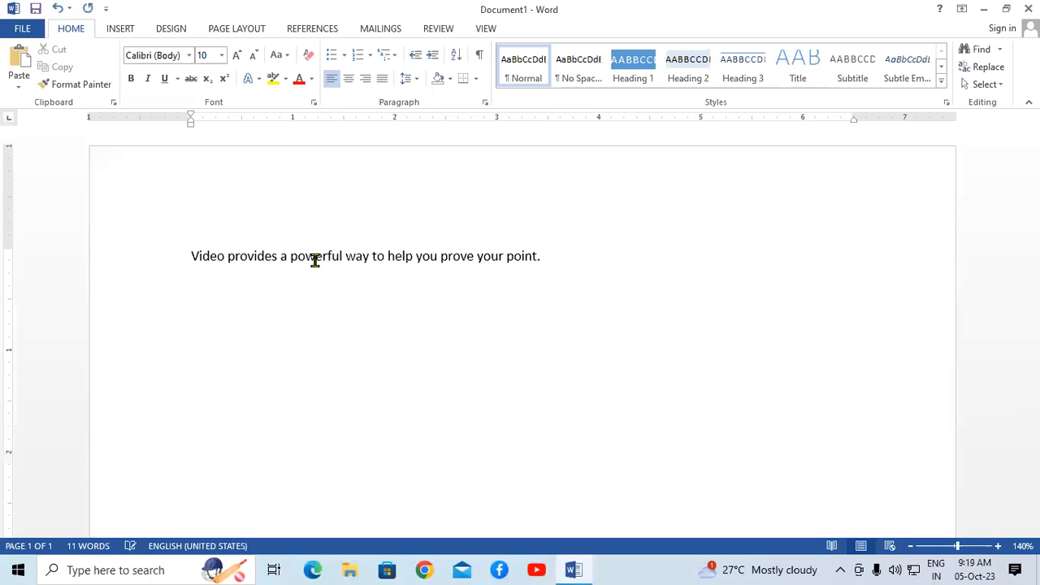
Step: Undo the generated sentence, remove the formula's arguments, and generate the default sample paragraphs with =rand()
key("ctrl+z")
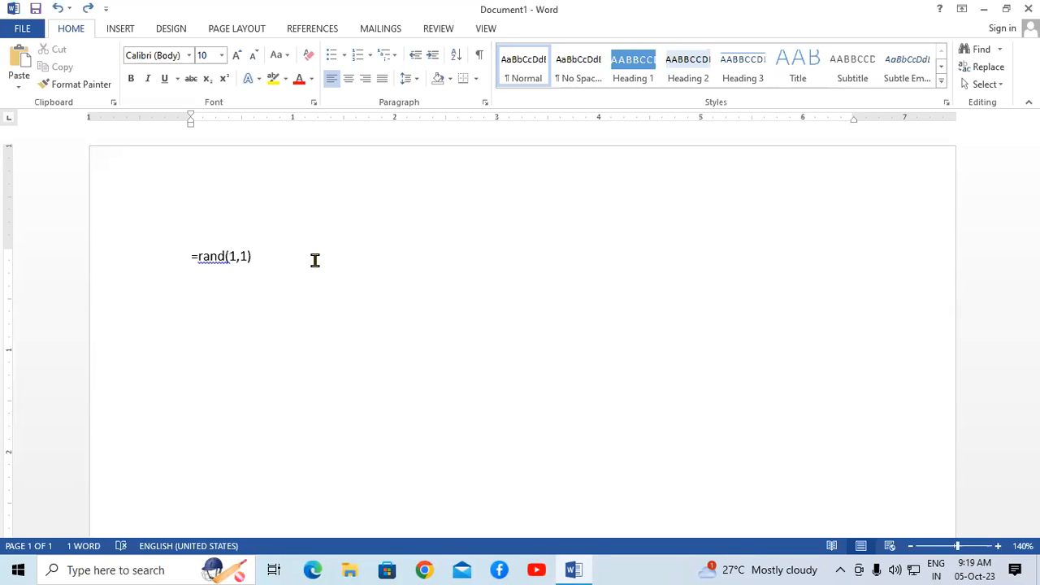
left_click(290, 256)
key("BackSpace")
key("BackSpace")
key("BackSpace")
key("BackSpace")
type(")")
key("Return")
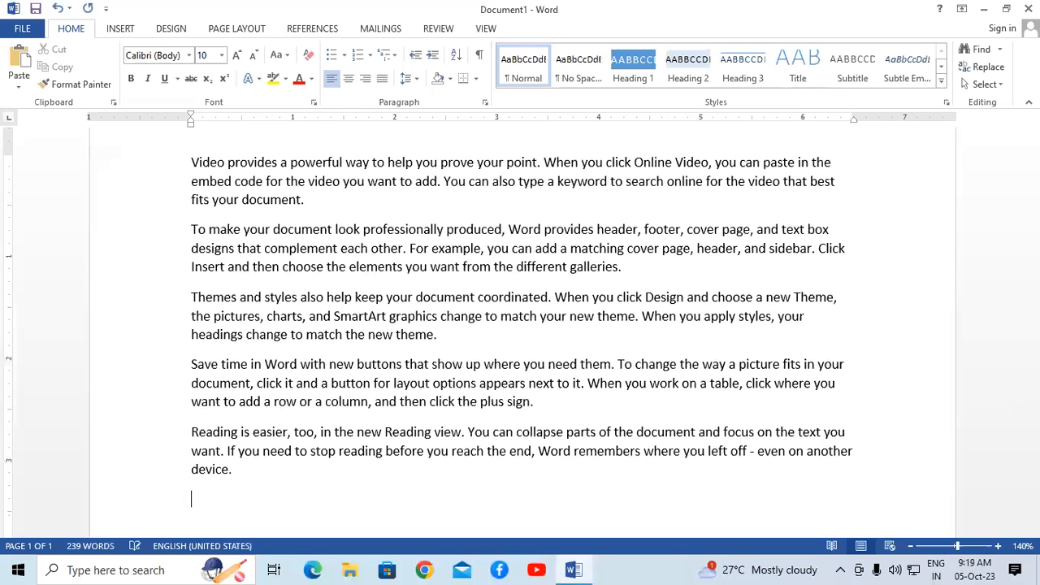
left_click(327, 193)
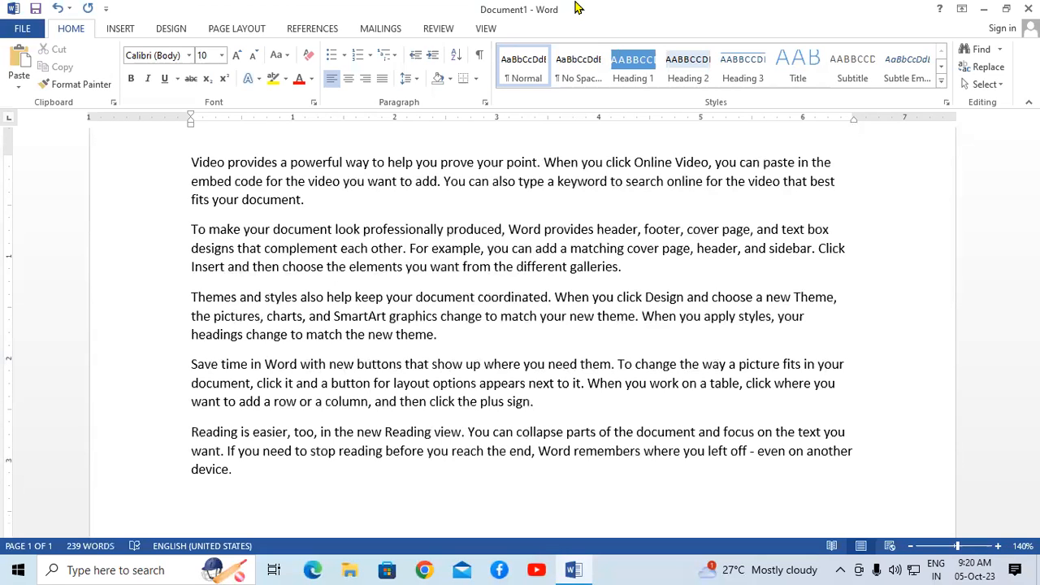
left_click(441, 334)
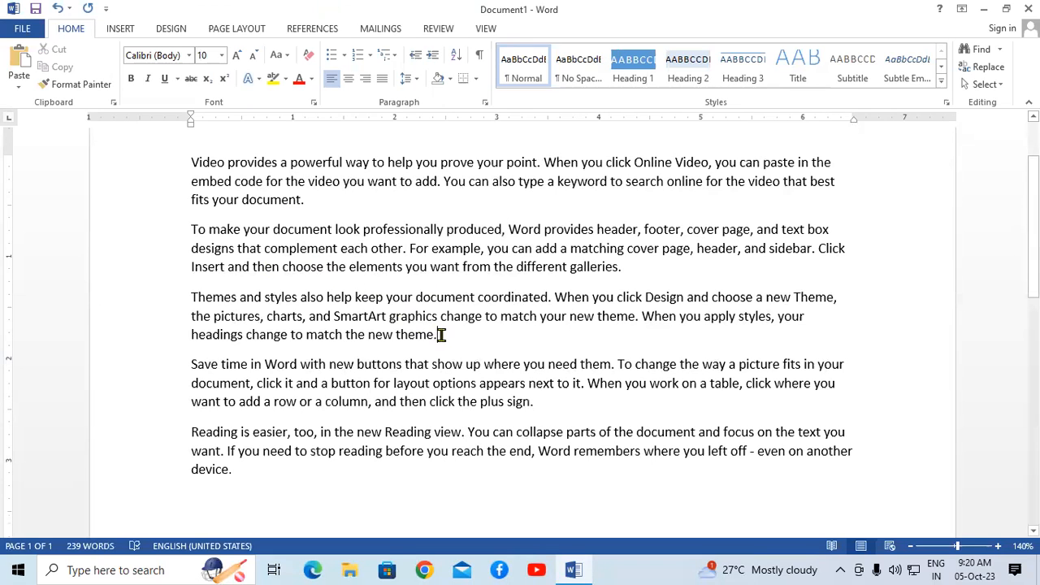
Step: Format the whole first paragraph as bold, 12 pt, red text
left_click(193, 163)
left_click_drag(191, 160, 322, 197)
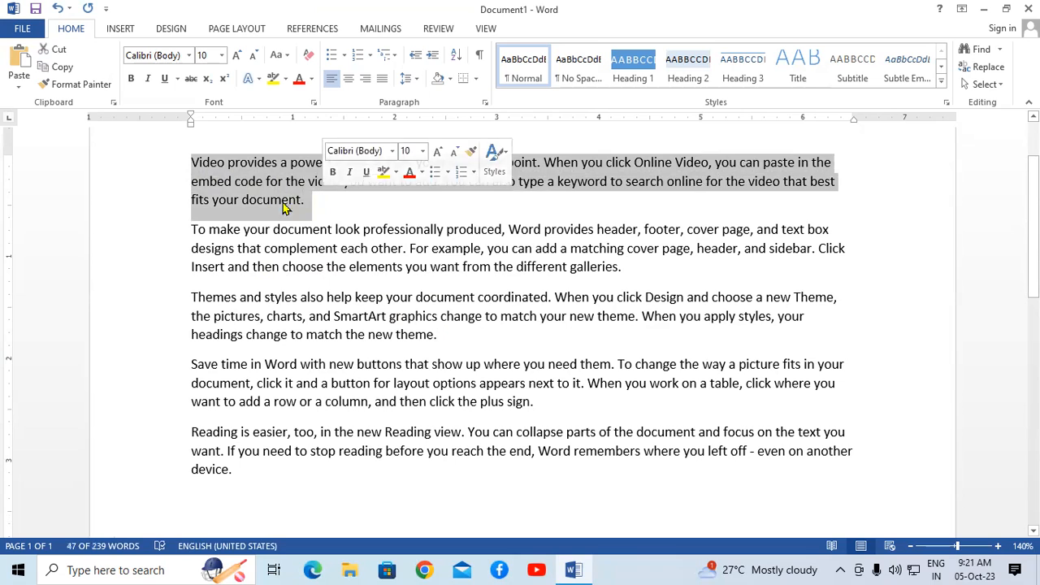
left_click(131, 79)
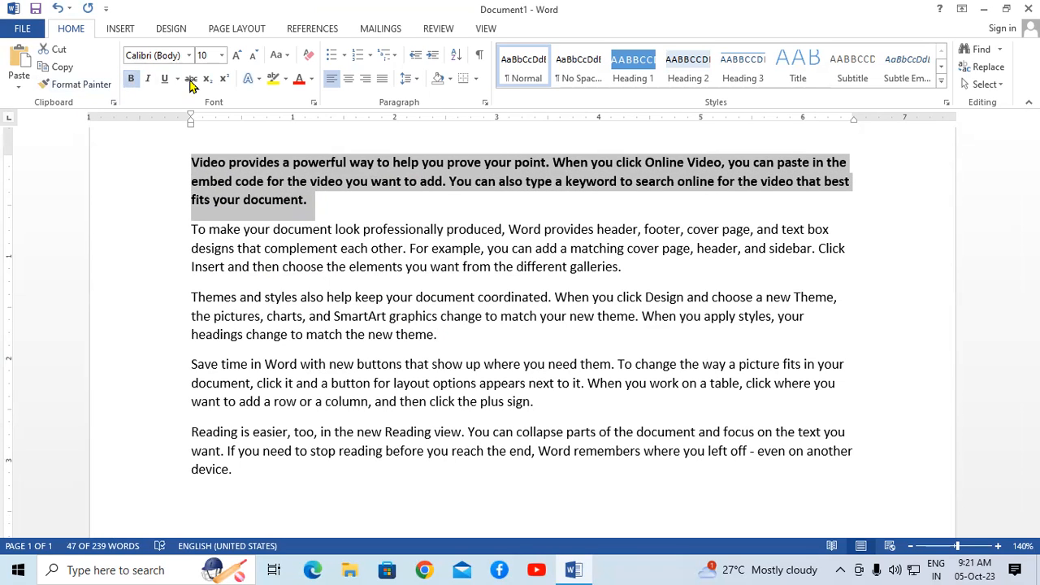
left_click(234, 60)
left_click(235, 59)
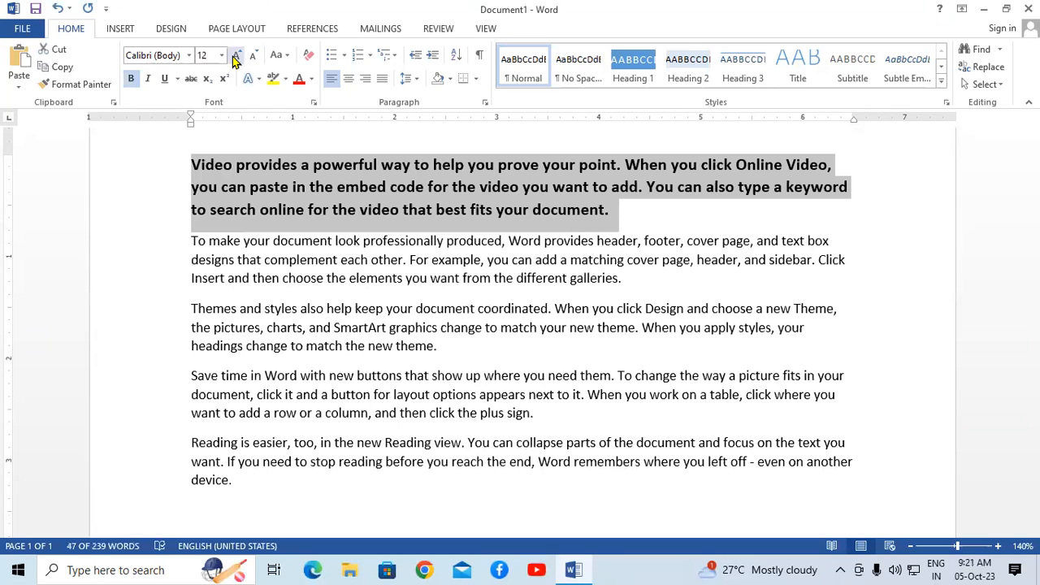
left_click(299, 79)
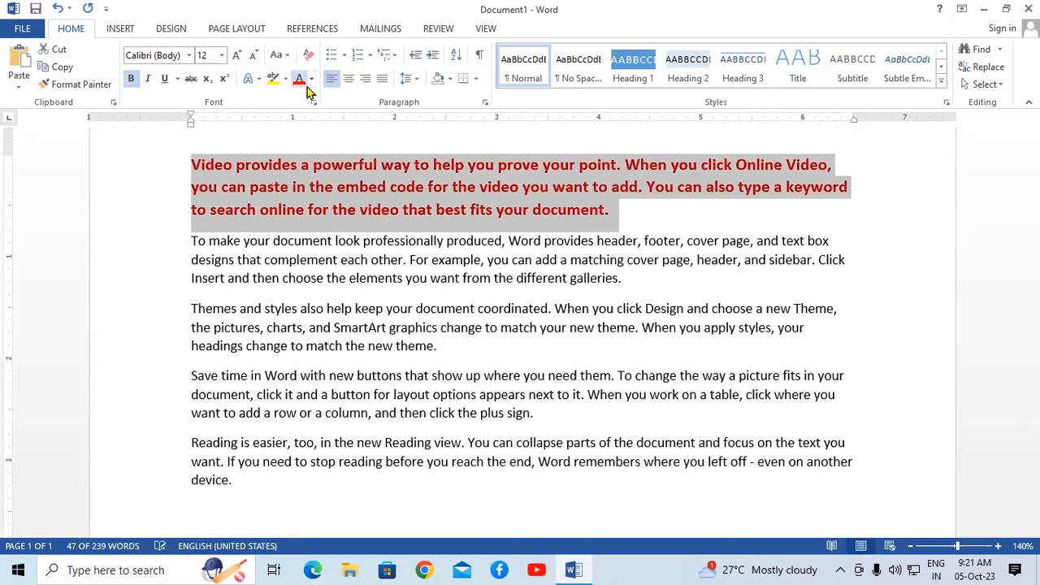
left_click(622, 218)
Step: Highlight the formatted first paragraph briefly and examine the Format Painter's description and shortcuts
left_click(167, 164)
left_click_drag(195, 167, 601, 208)
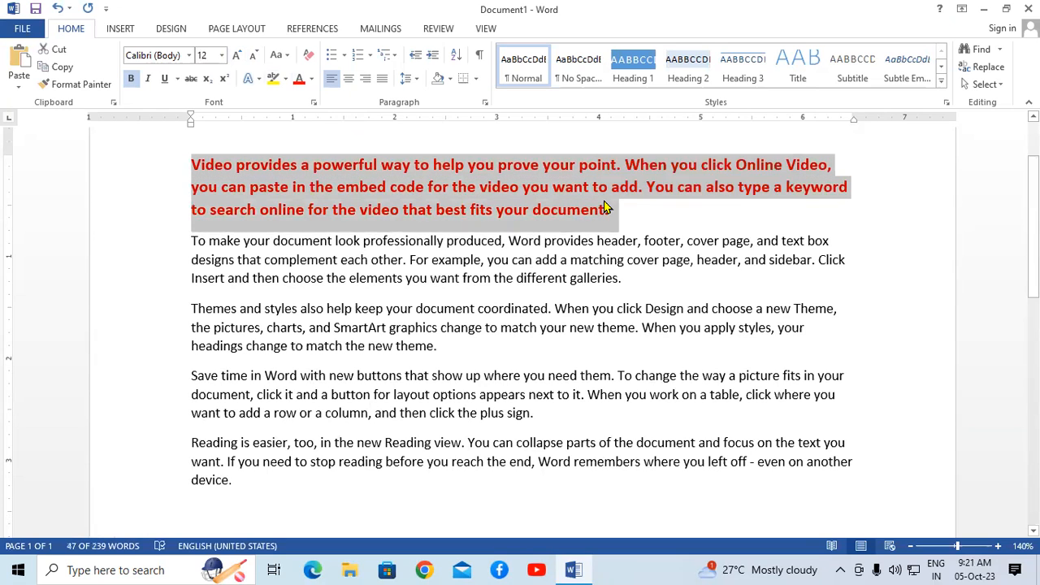
left_click(380, 187)
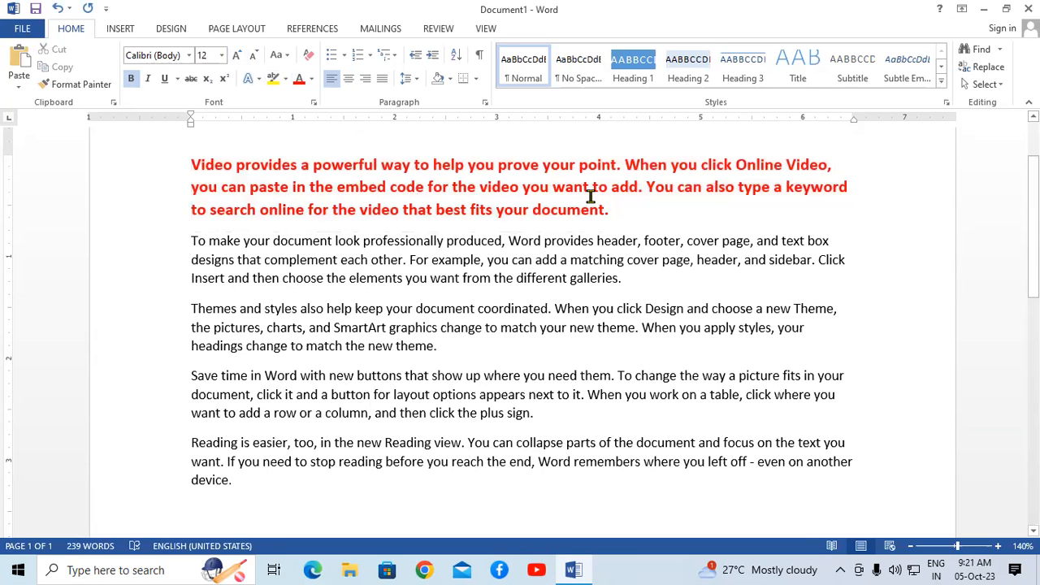
left_click(57, 85)
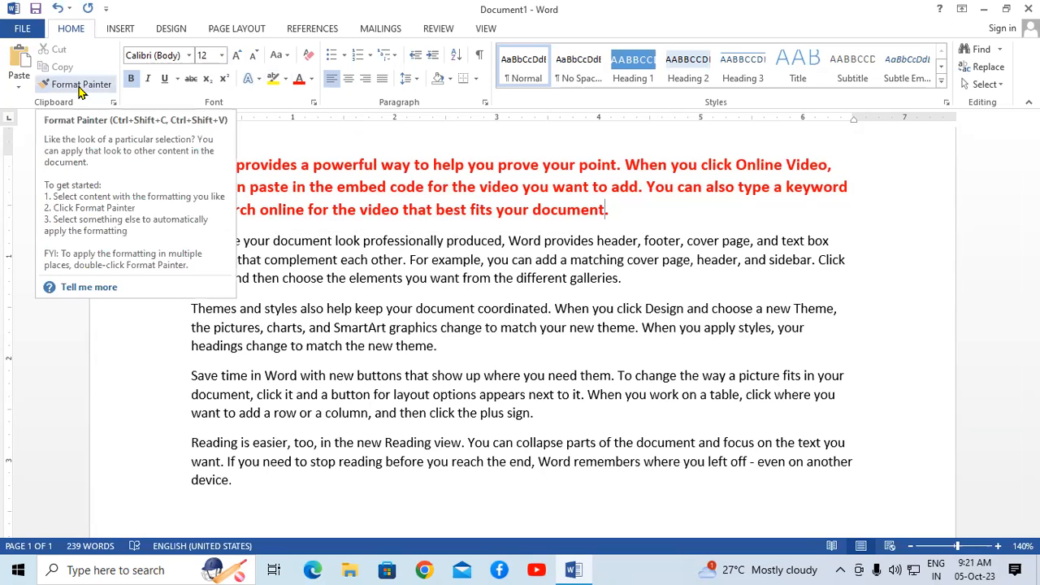
left_click(455, 360)
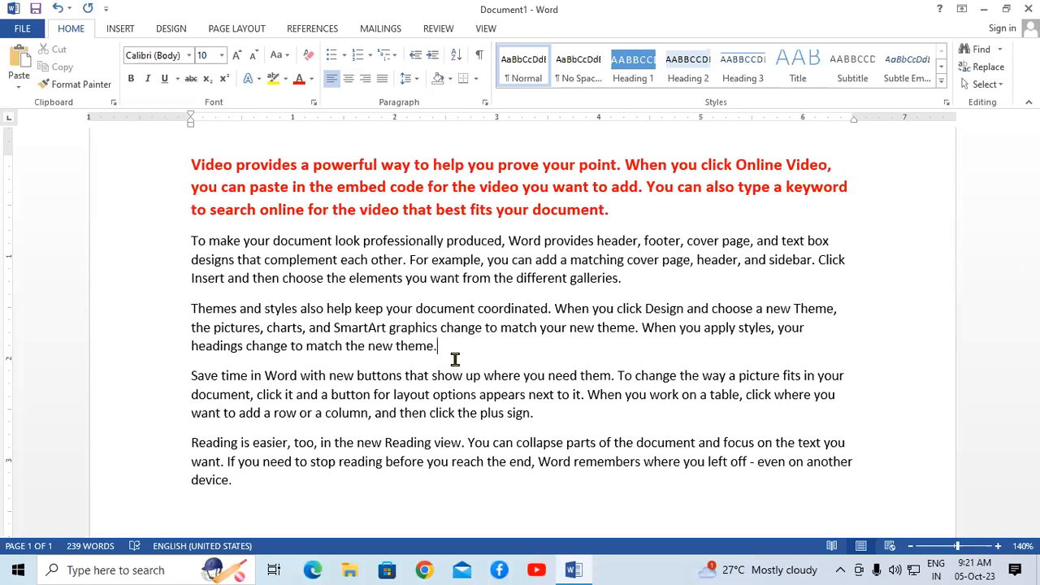
Step: Add a new line reading "Microsoft Office" below the second paragraph
left_click(687, 287)
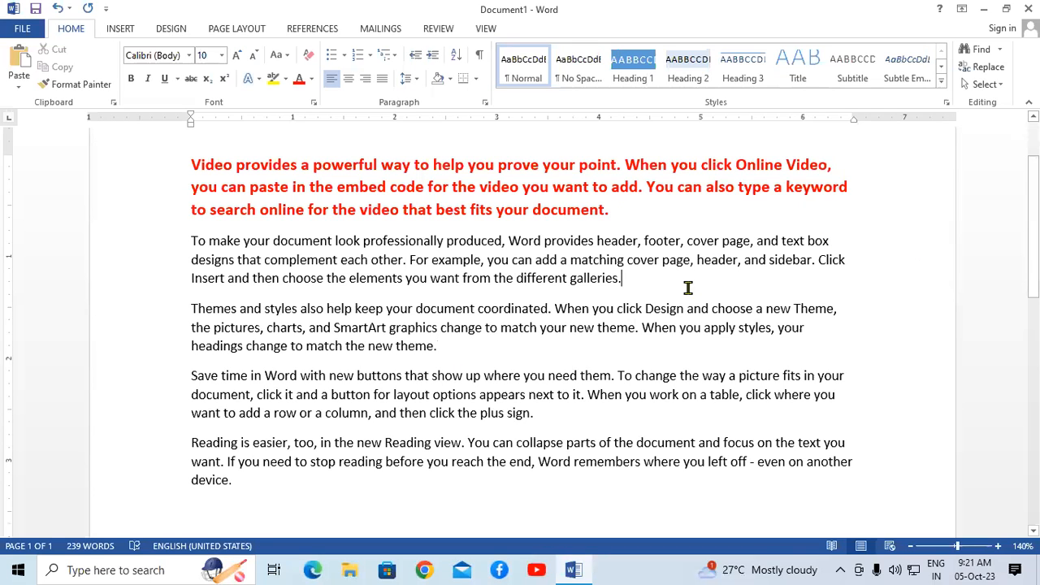
key("Return")
type("Mic")
key("BackSpace")
type("crosfo")
key("BackSpace")
key("BackSpace")
type("oft Of")
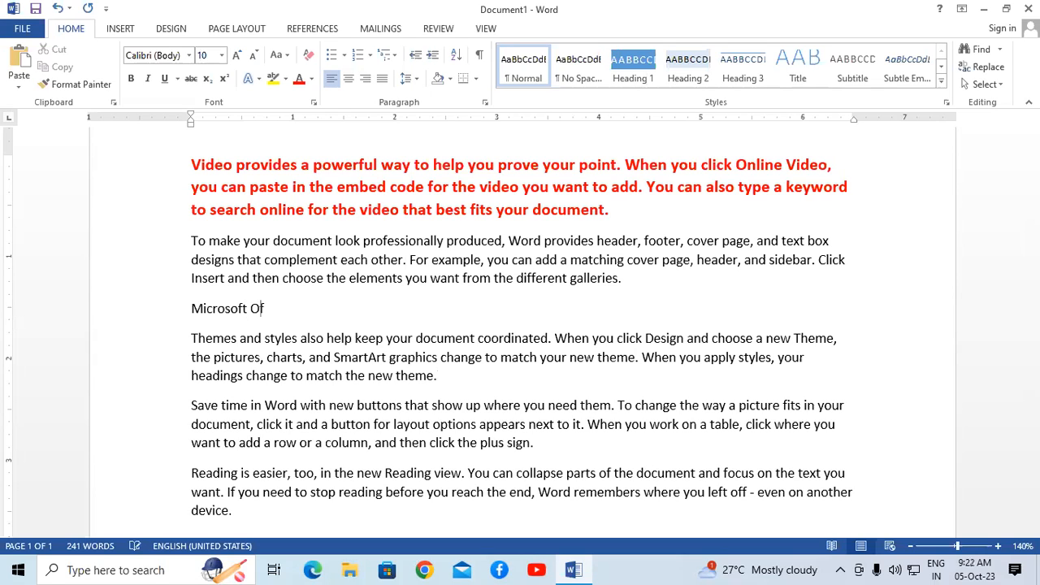
type("fice")
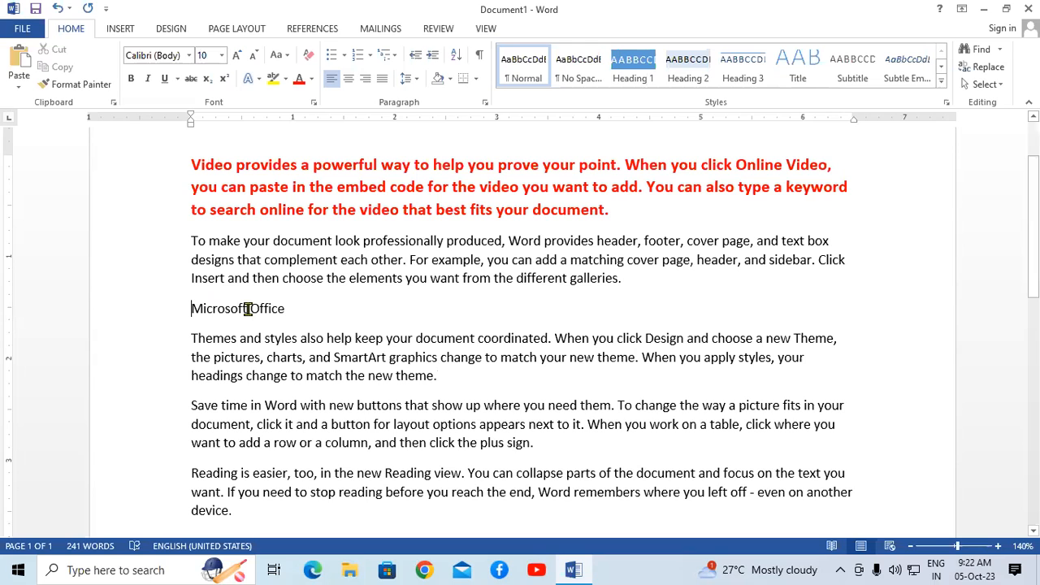
Step: Format the "Microsoft Office" line as bold, 14 pt, green text
triple_click(308, 309)
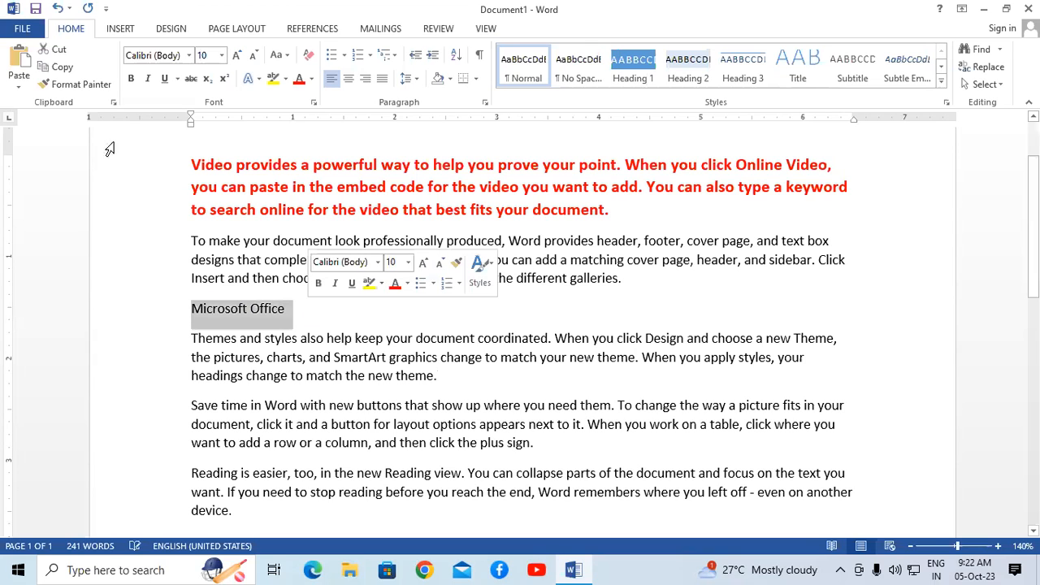
left_click(131, 79)
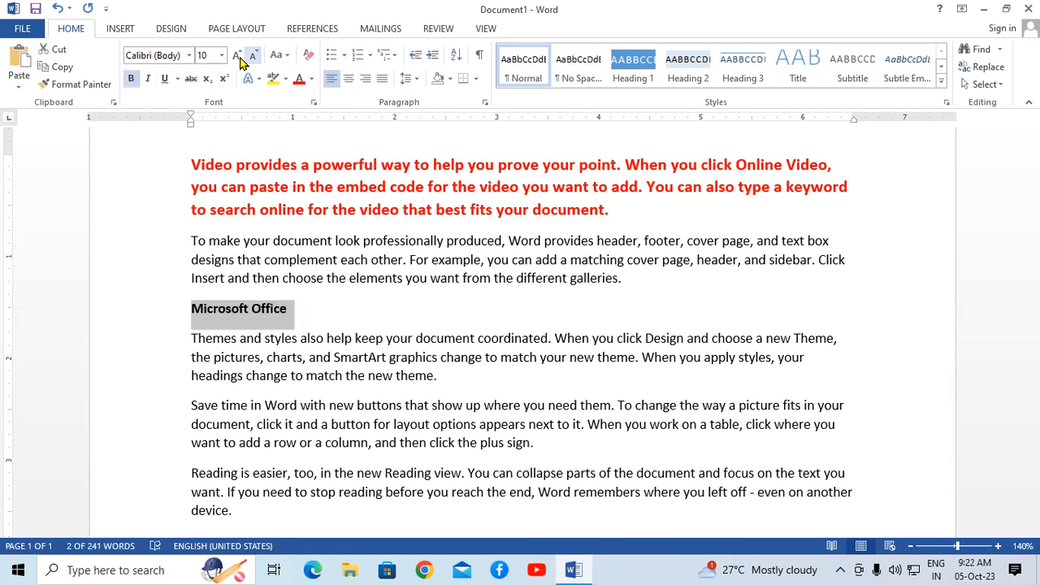
left_click(236, 55)
double_click(239, 58)
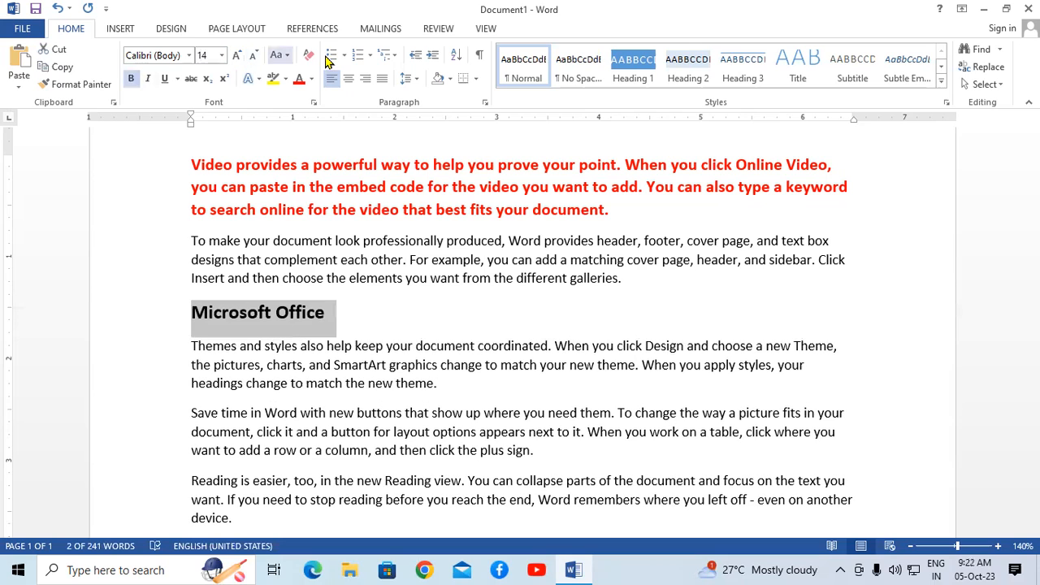
left_click(312, 80)
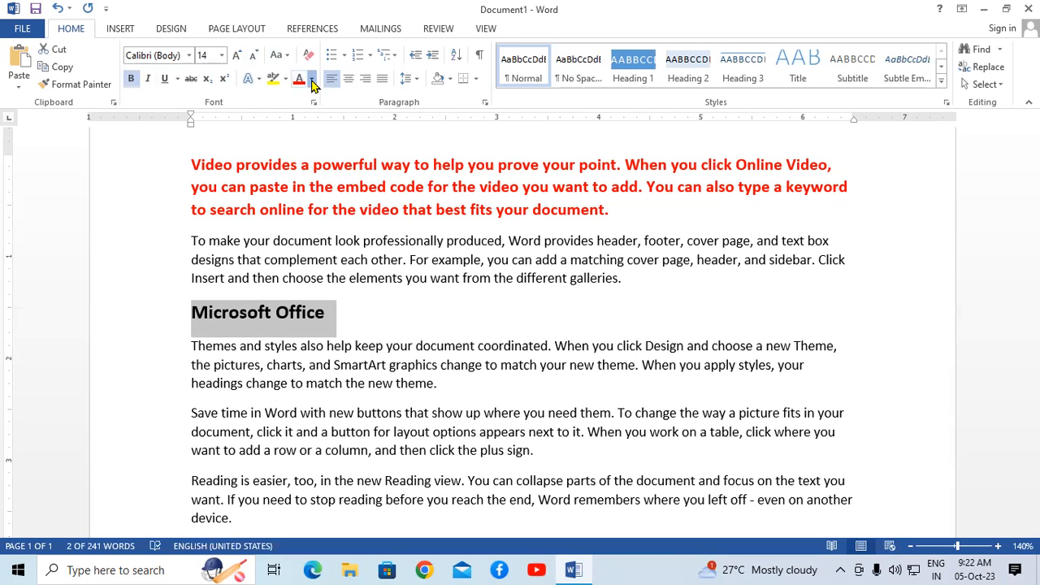
left_click(364, 218)
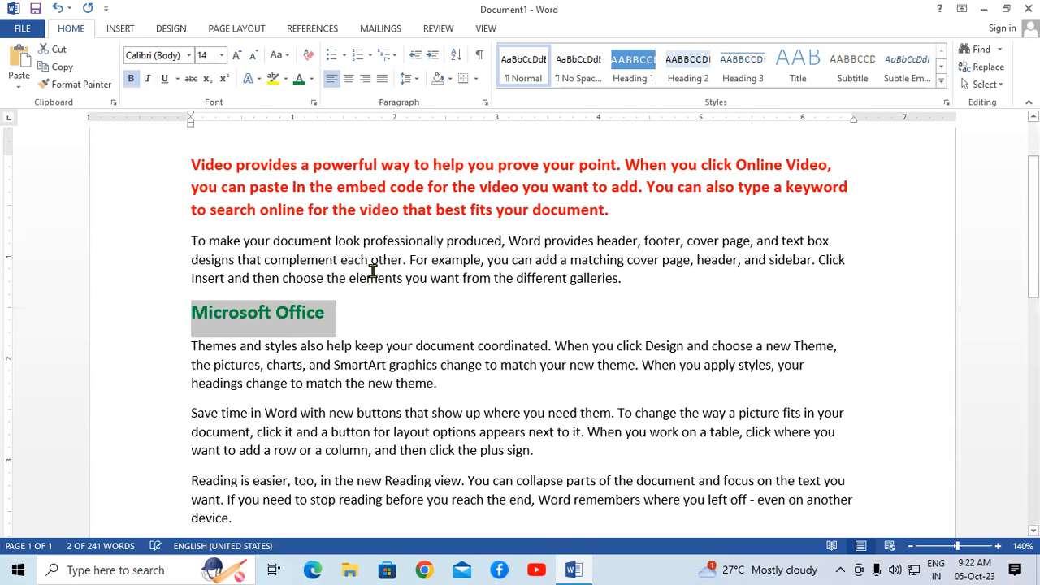
left_click(408, 333)
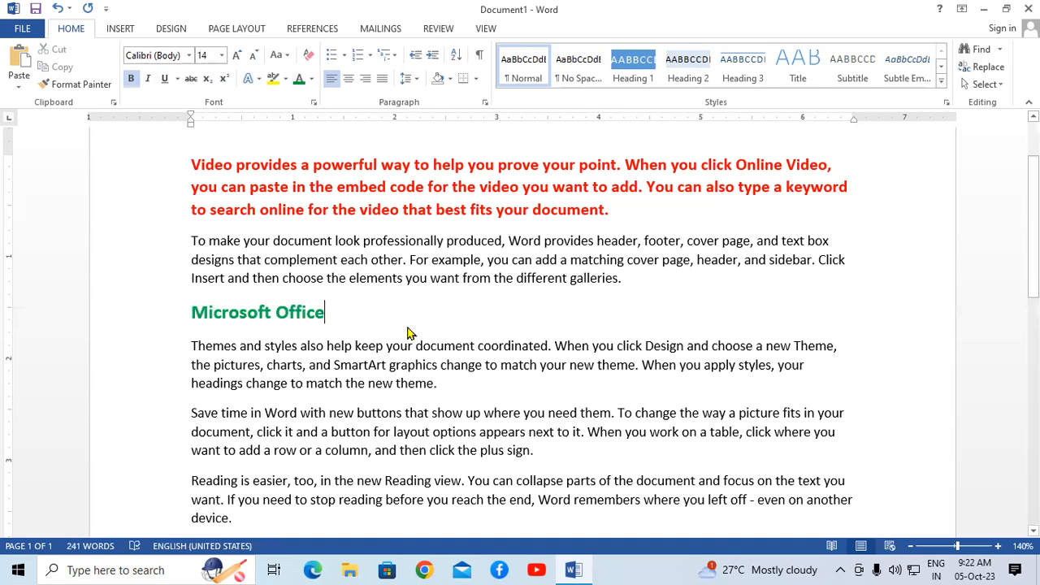
Step: Add the lines "Microsoft Word" below the "Themes and styles" paragraph and "Microsoft Excel" below the "Save time in Word" paragraph
scroll(455, 325, "down", 3)
left_click(467, 290)
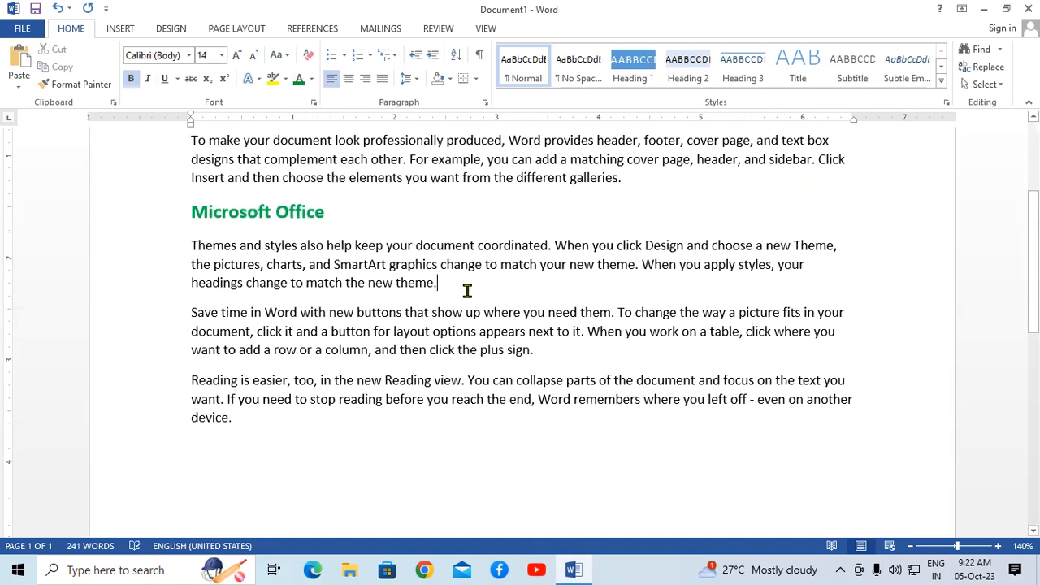
key("Return")
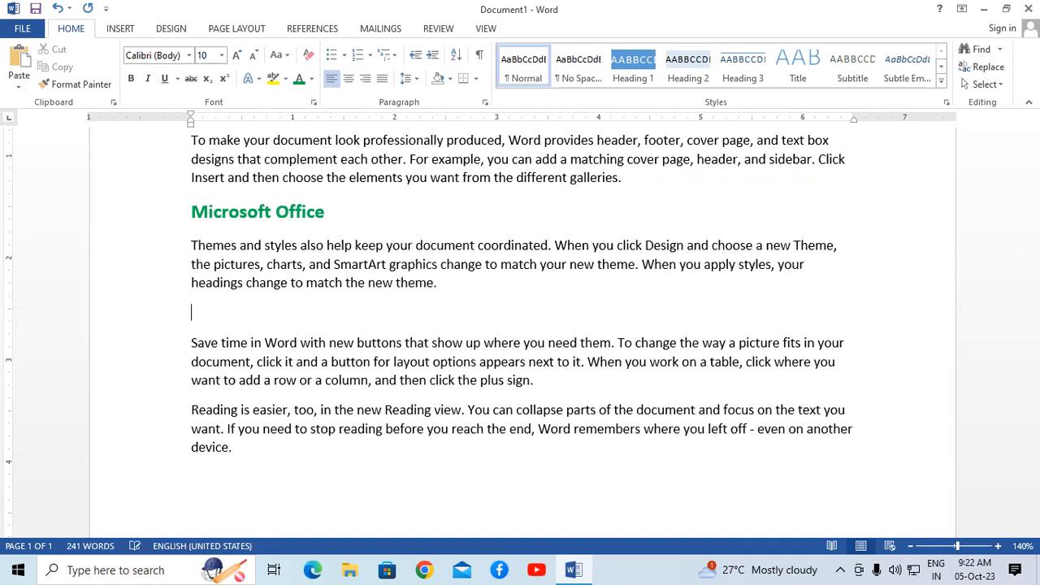
type("Microsoft Word")
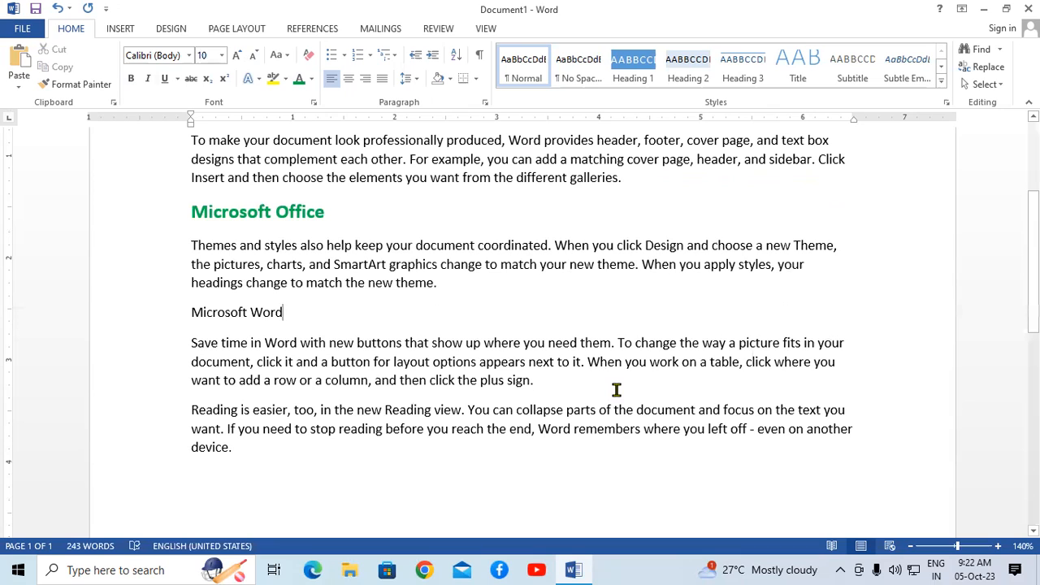
key("Return")
type("Microsof")
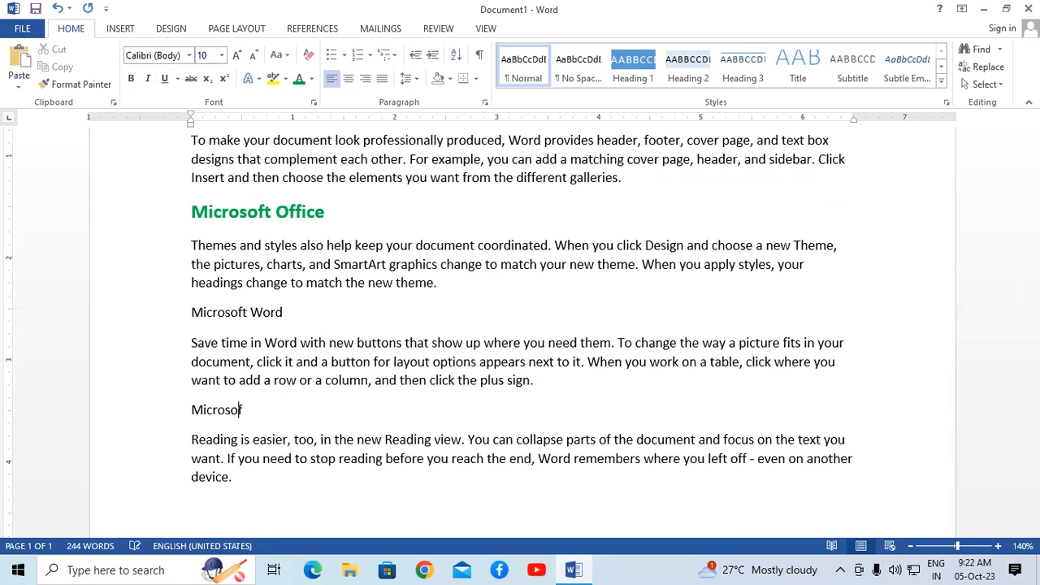
type("t Excel")
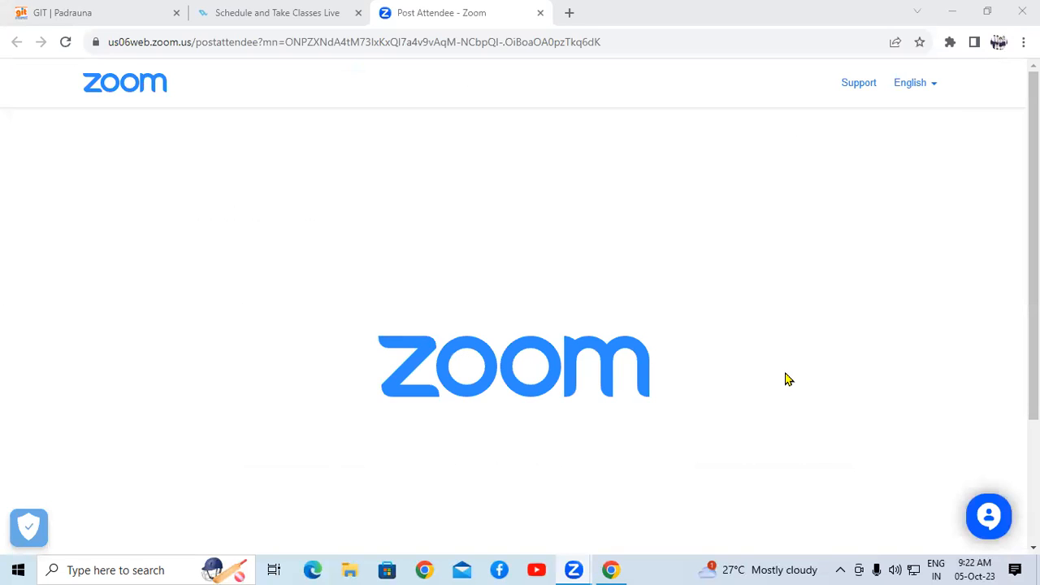
left_click(574, 569)
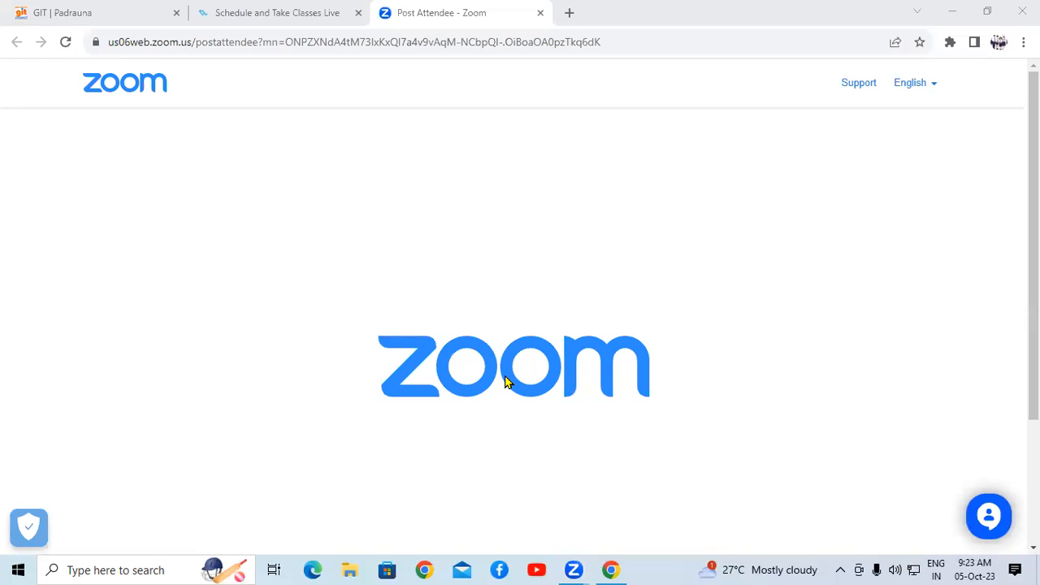
left_click(701, 337)
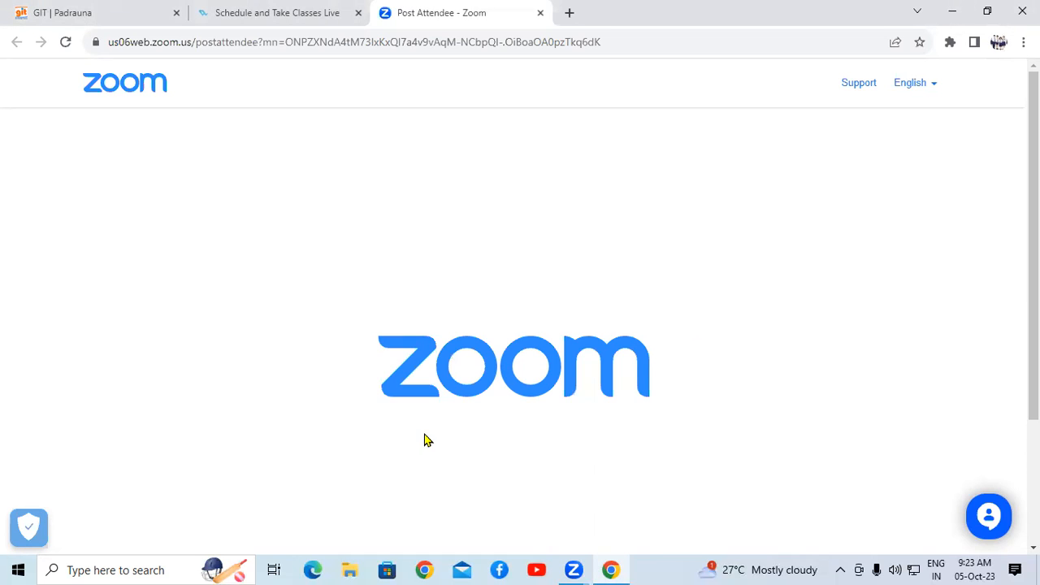
key("alt+Tab")
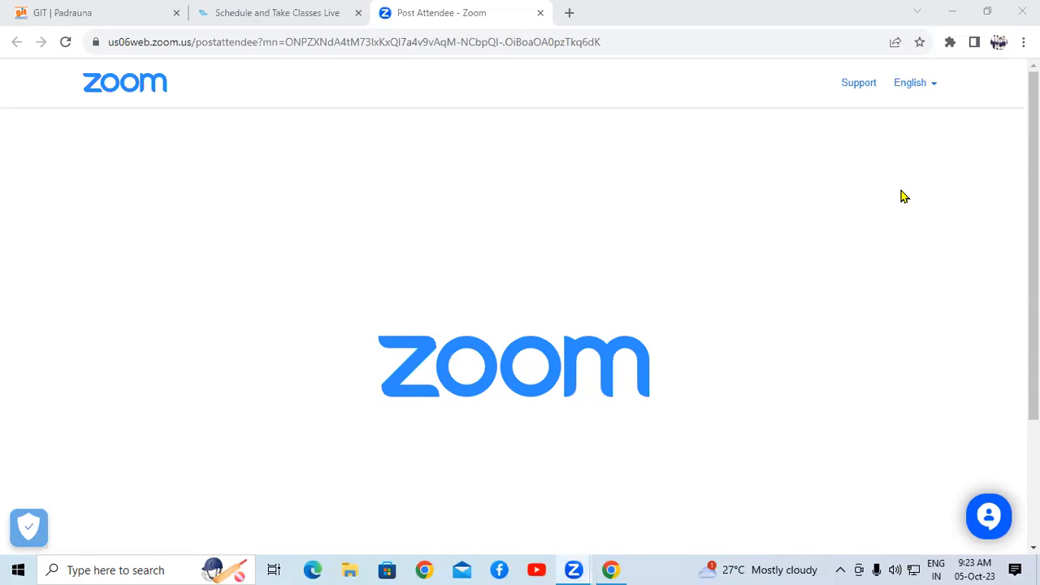
left_click(896, 194)
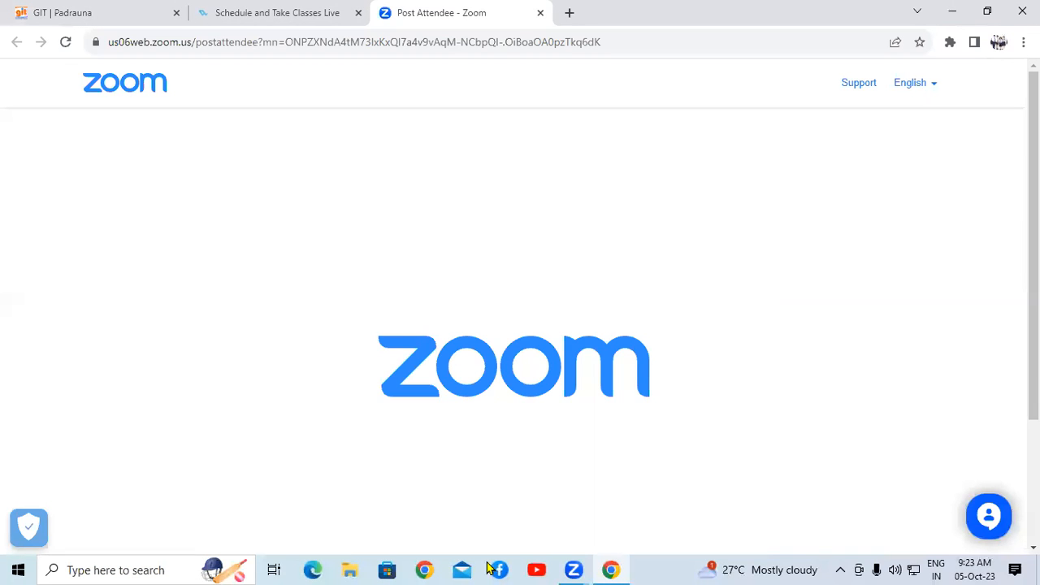
Step: Launch Word with a new blank document and generate the default sample paragraphs with =rand()
key("super+r")
key("Return")
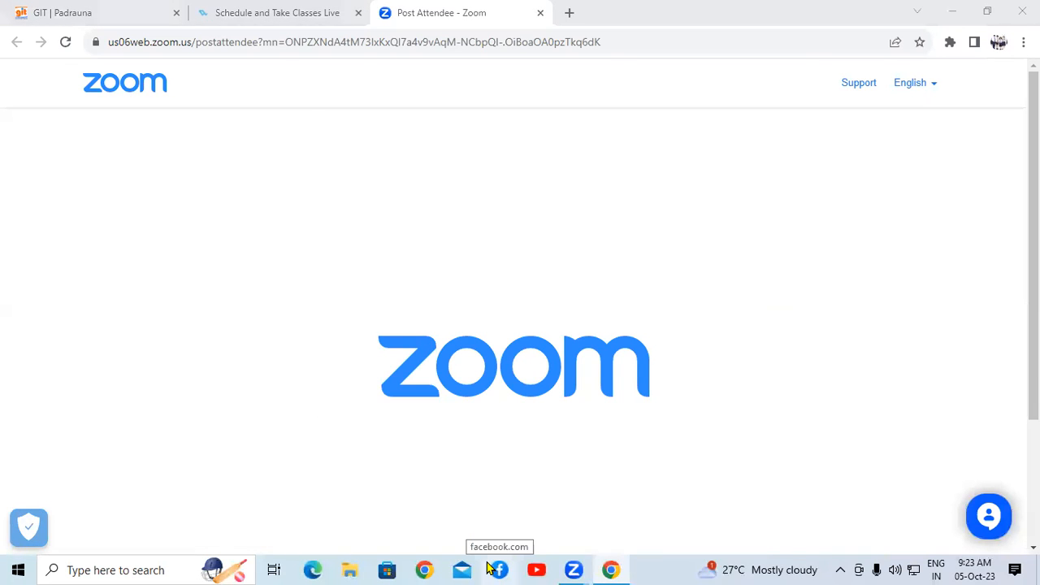
left_click(398, 168)
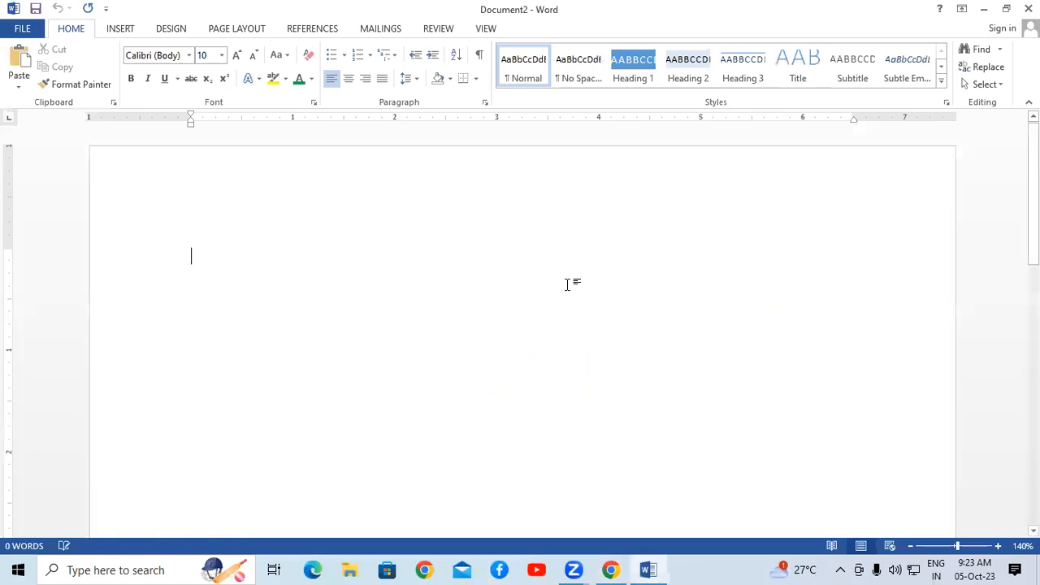
type("=rand")
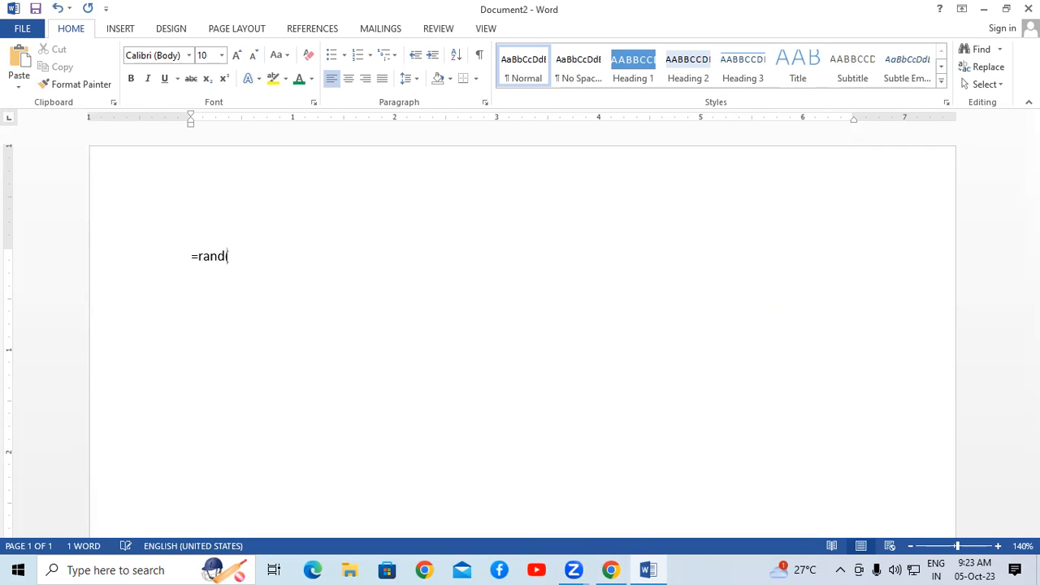
type("()")
key("Return")
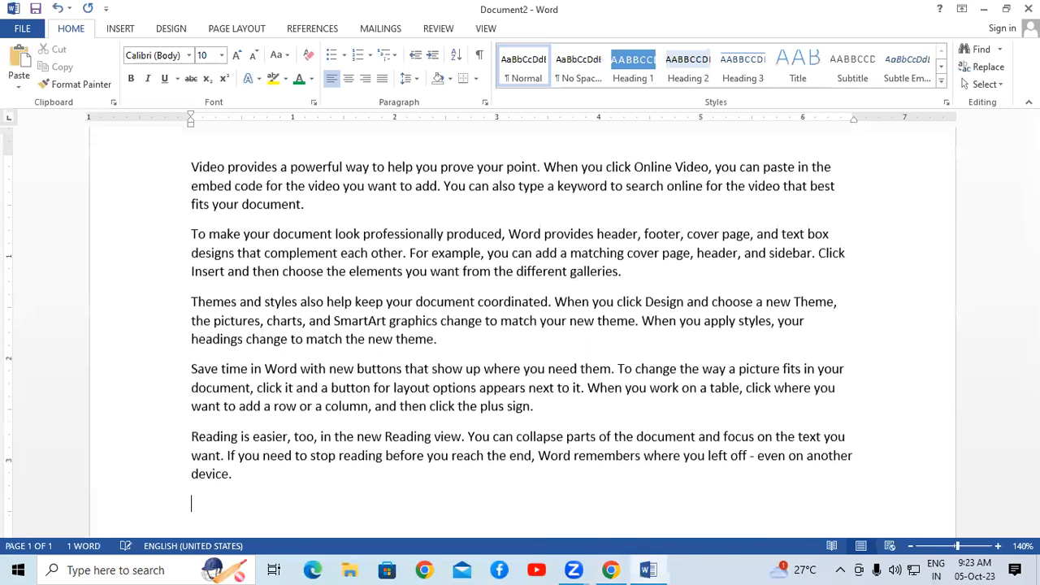
Step: Add a heading line reading "Microsoft Word" above the first paragraph
left_click_drag(1033, 226, 1033, 192)
left_click(196, 252)
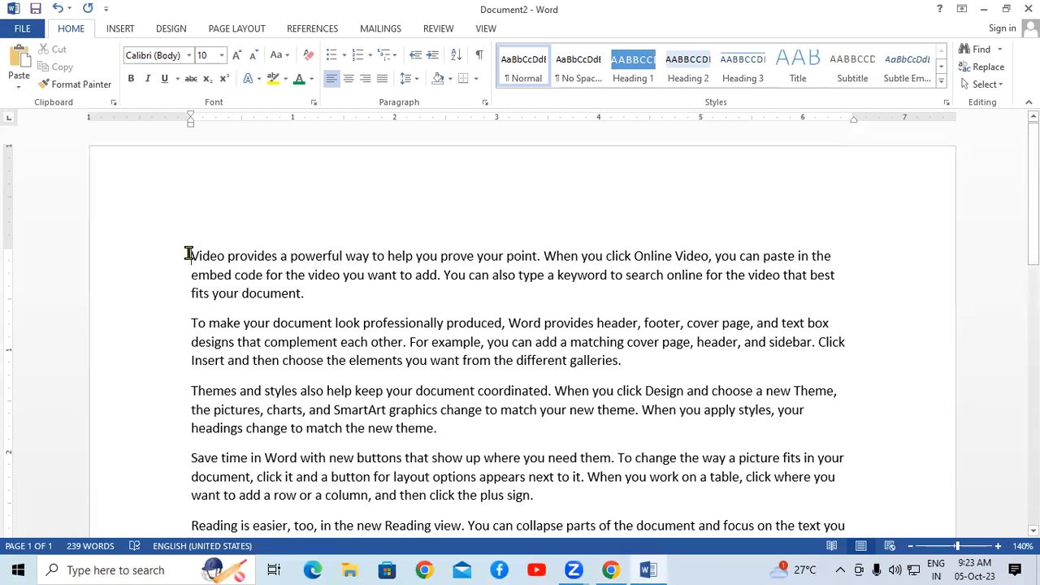
key("Return")
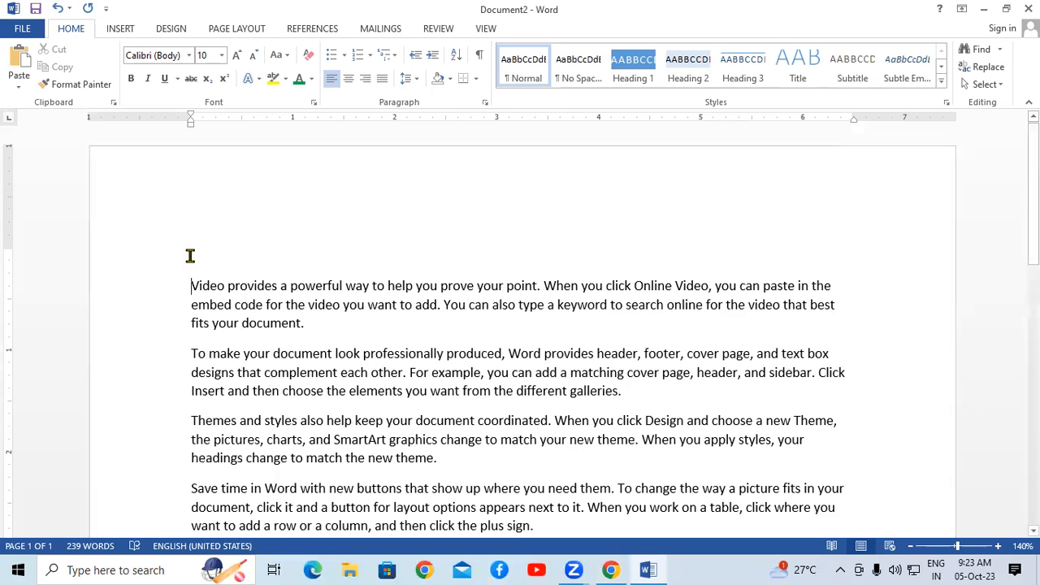
type("Micr")
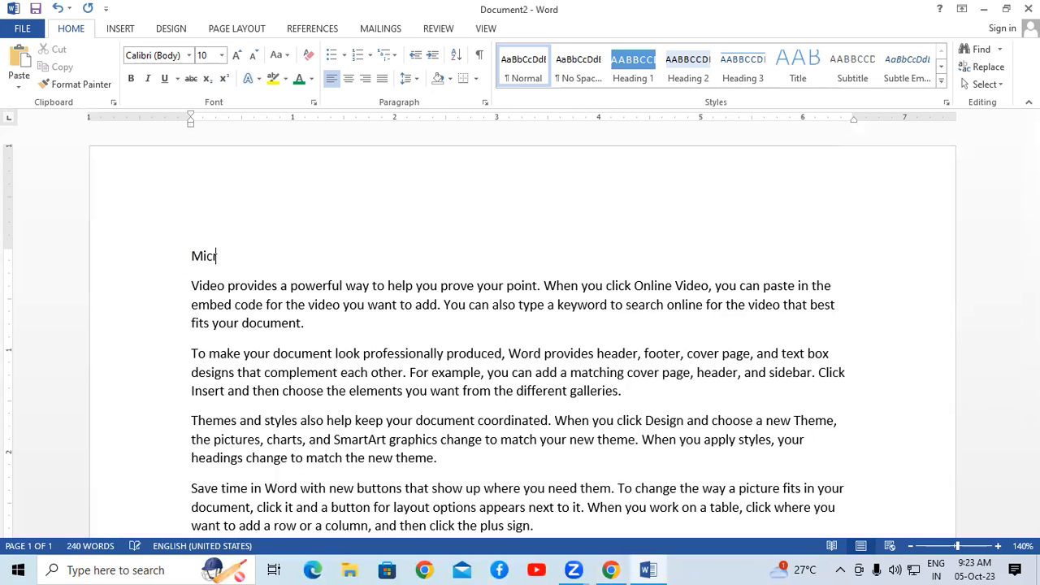
type("osoft Word")
Step: Add a heading line reading "Microsoft Excel" below the second paragraph
left_click(684, 405)
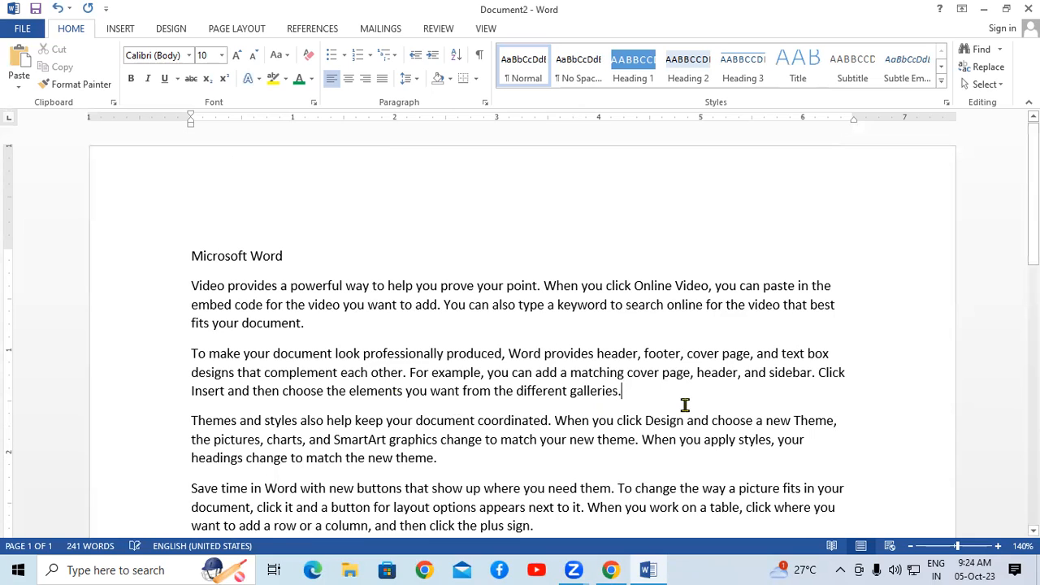
key("Return")
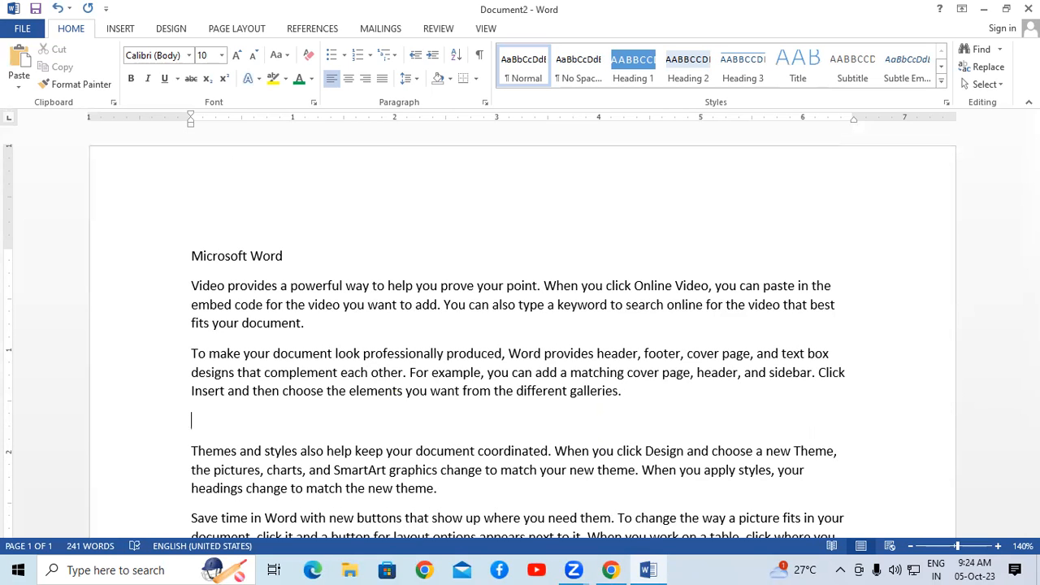
type("Microsoft Excel")
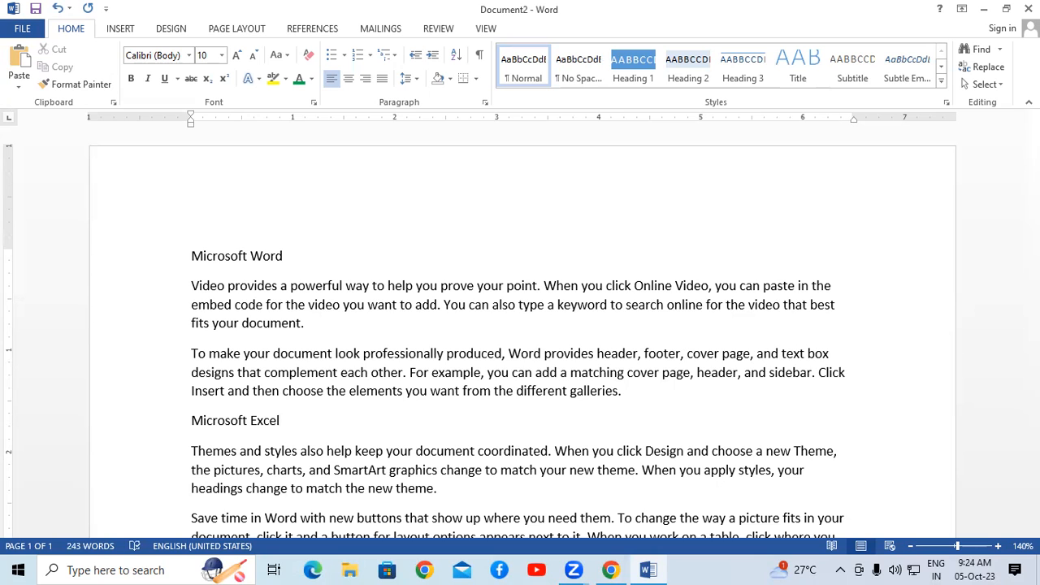
Step: Add a heading line reading "Microsoft PowerPoint" below the "Themes and styles" paragraph
scroll(487, 342, "down", 3)
left_click(487, 342)
key("Return")
type("Microsfo")
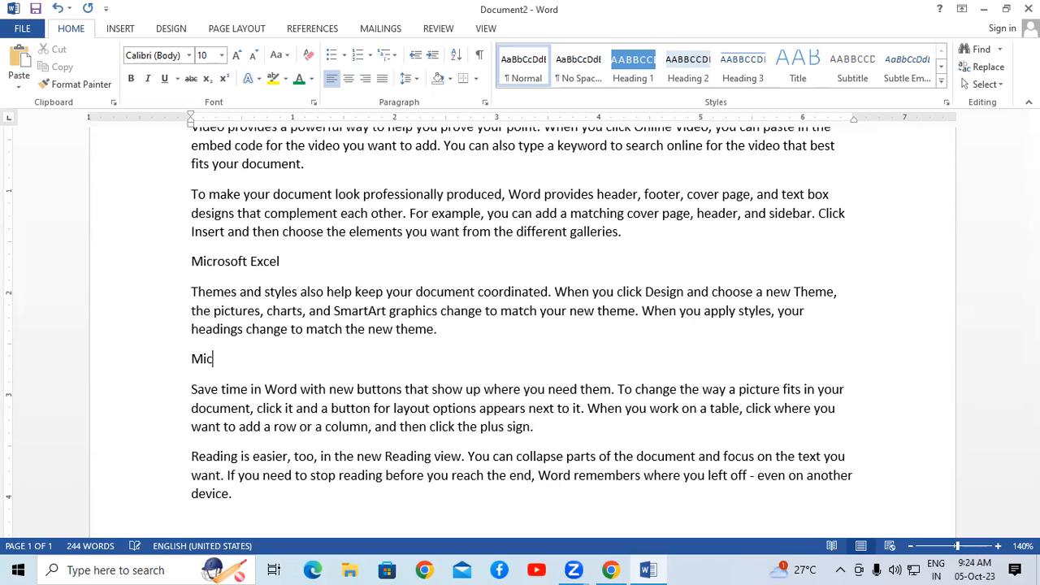
key("BackSpace")
type("o")
key("BackSpace")
key("BackSpace")
type("oft Powerp")
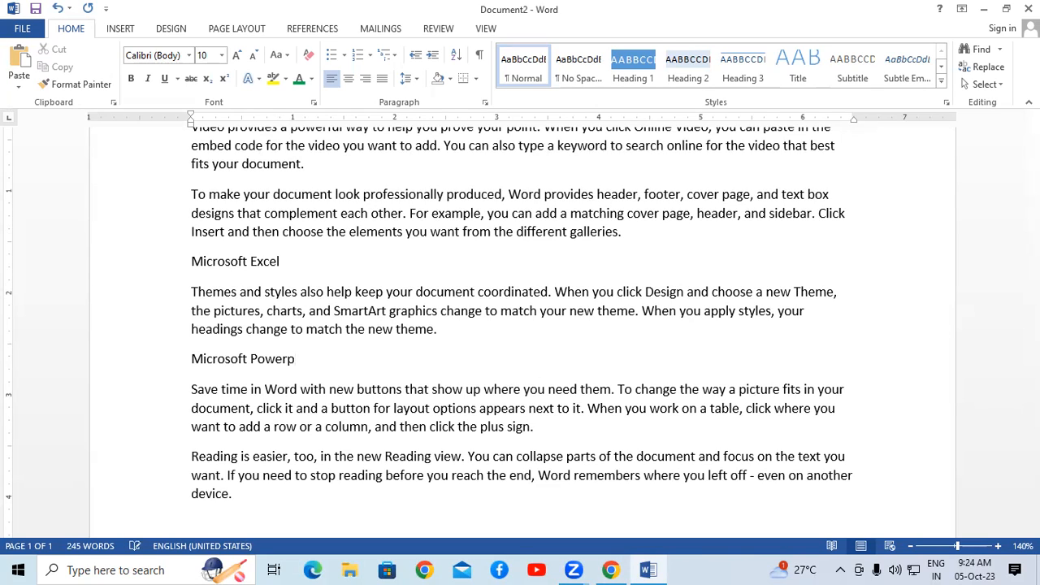
key("BackSpace")
type("PO")
key("BackSpace")
type("oint")
Step: Format the "Microsoft Word" heading as bold, 14 pt, green text
scroll(991, 241, "up", 3)
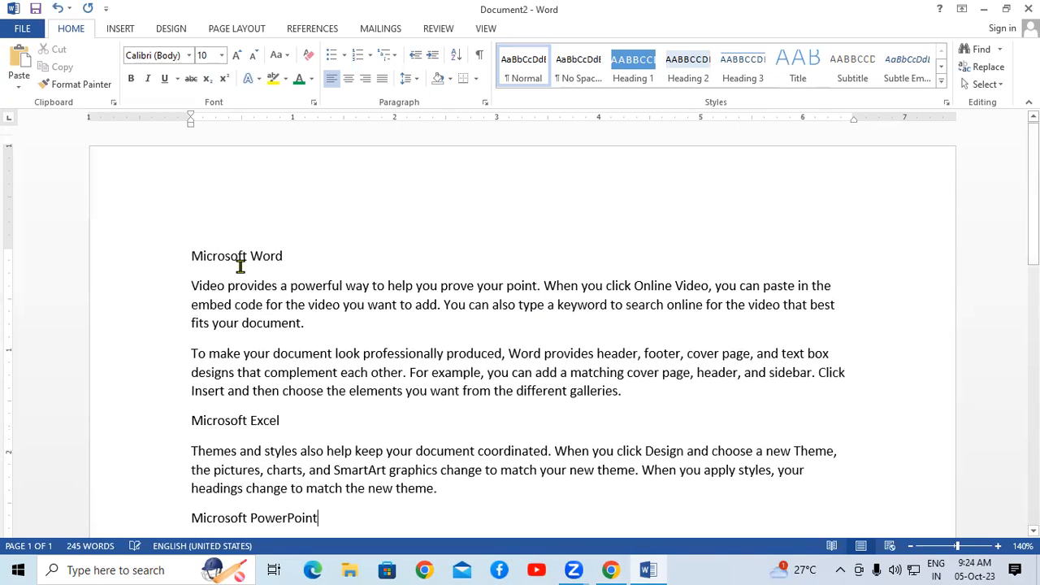
left_click_drag(186, 255, 309, 248)
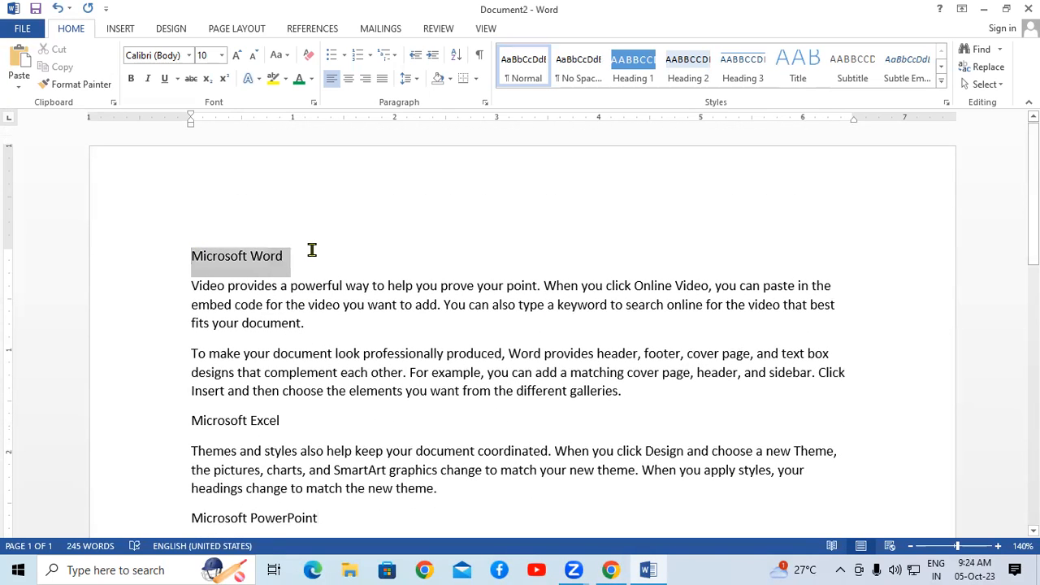
left_click(131, 78)
left_click(235, 56)
left_click(235, 57)
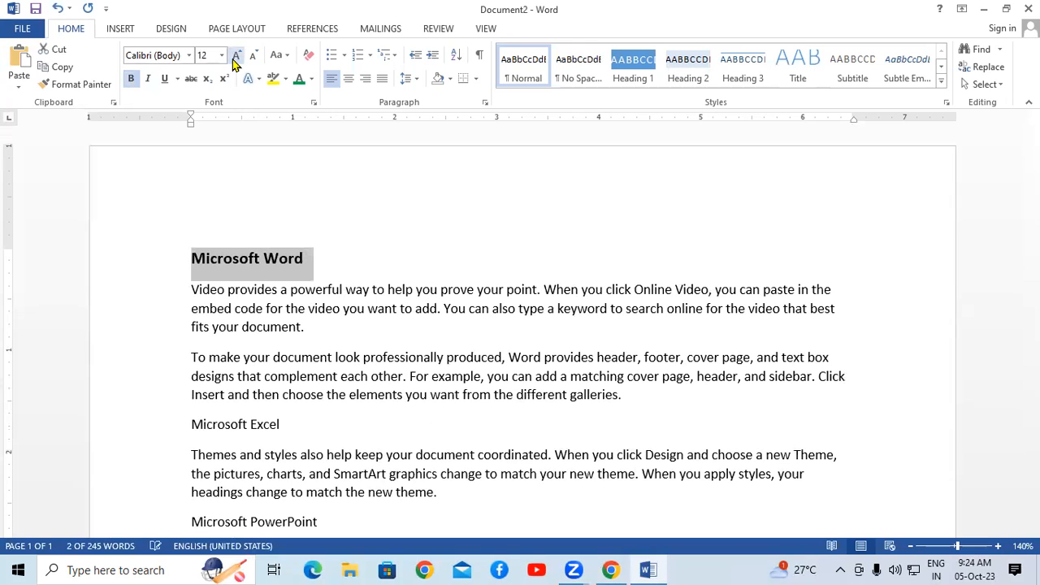
left_click(235, 56)
left_click(300, 79)
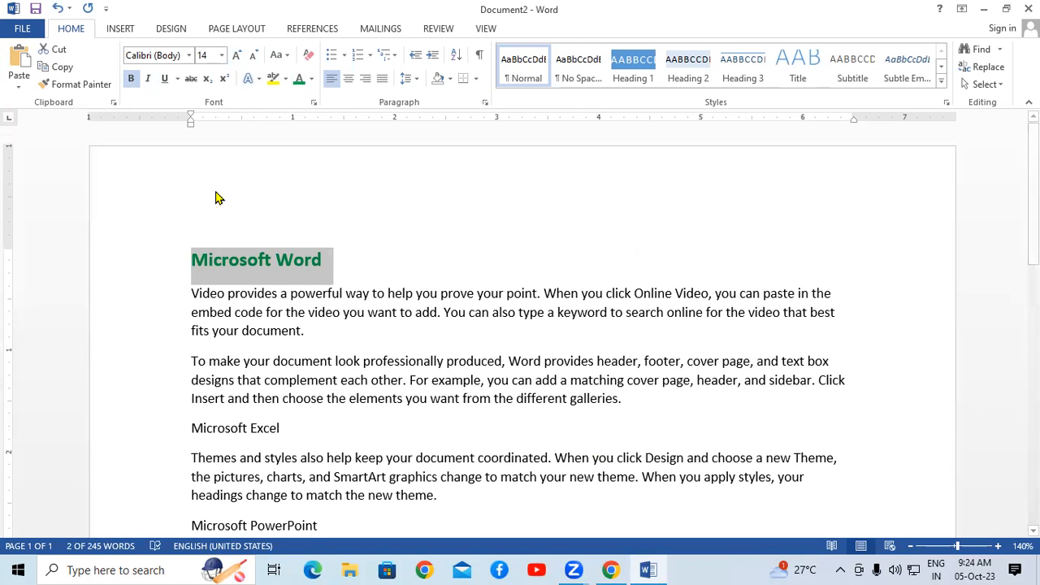
left_click(367, 264)
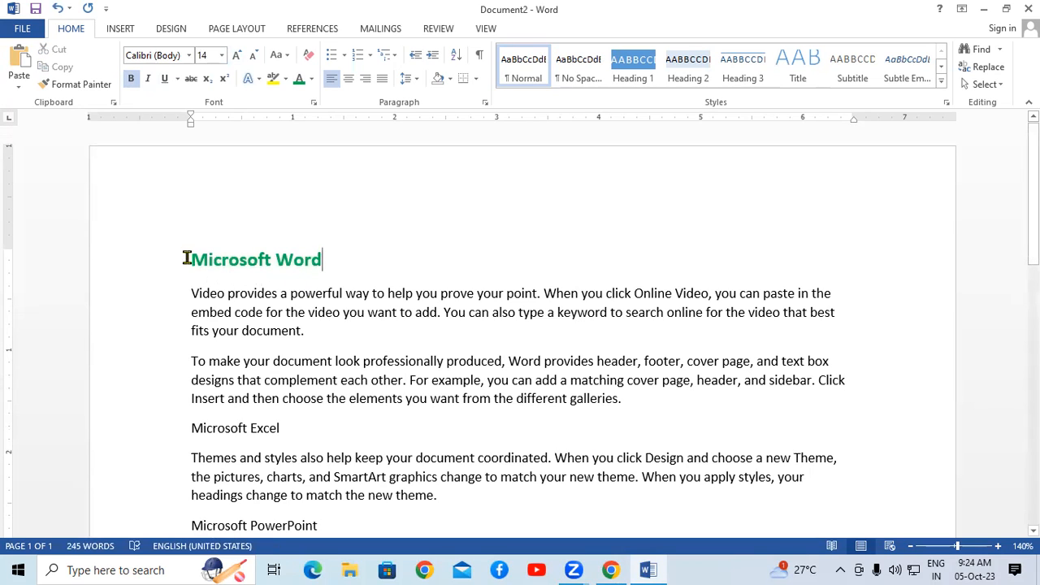
left_click_drag(233, 266, 337, 275)
left_click(336, 275)
left_click_drag(186, 258, 329, 258)
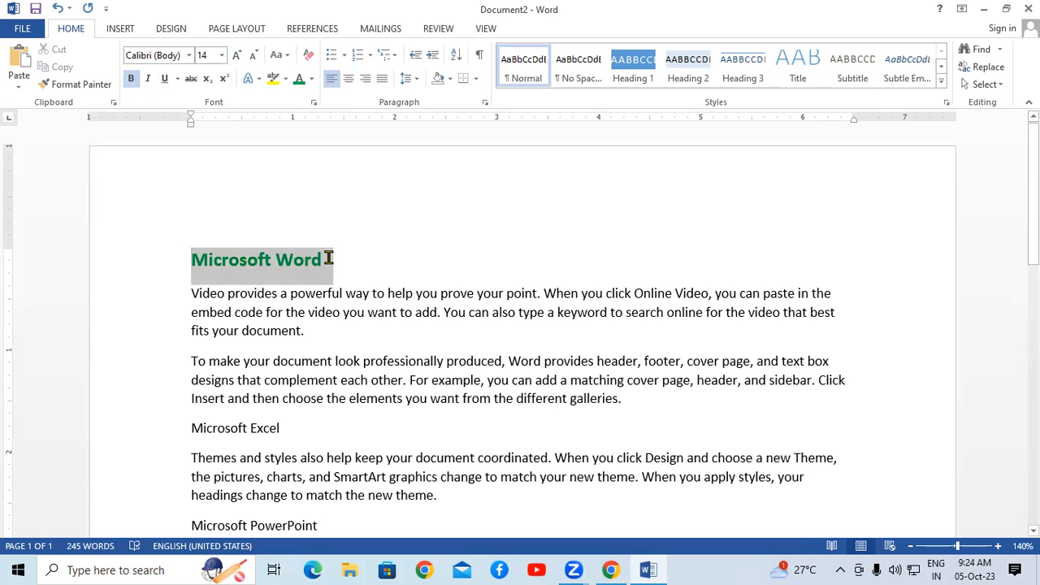
left_click(331, 262)
left_click_drag(186, 258, 338, 268)
left_click(336, 269)
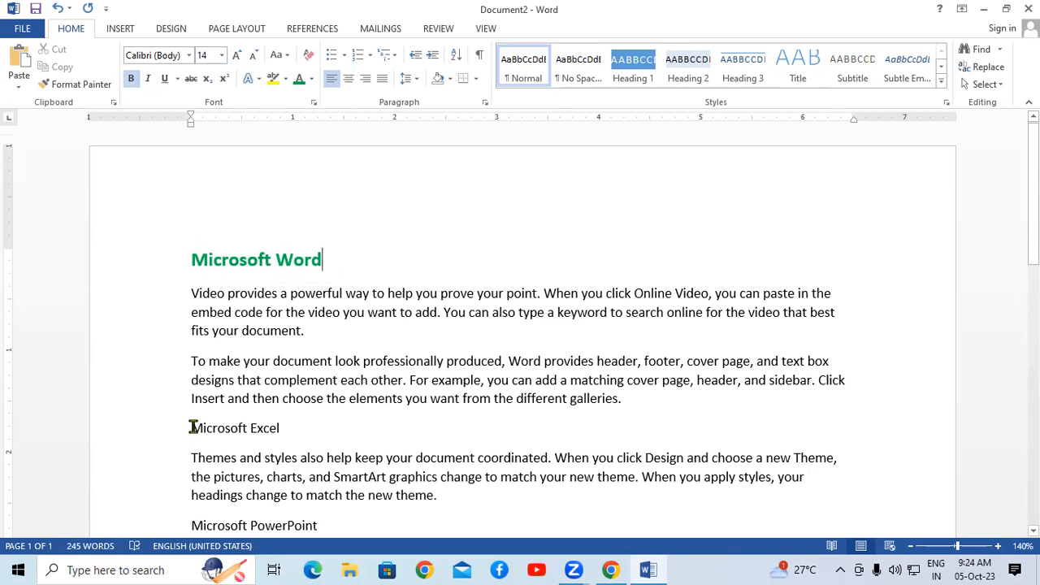
Step: Copy the formatting of the "Microsoft Word" heading onto the "Microsoft Excel" heading with Format Painter
left_click_drag(190, 429, 295, 429)
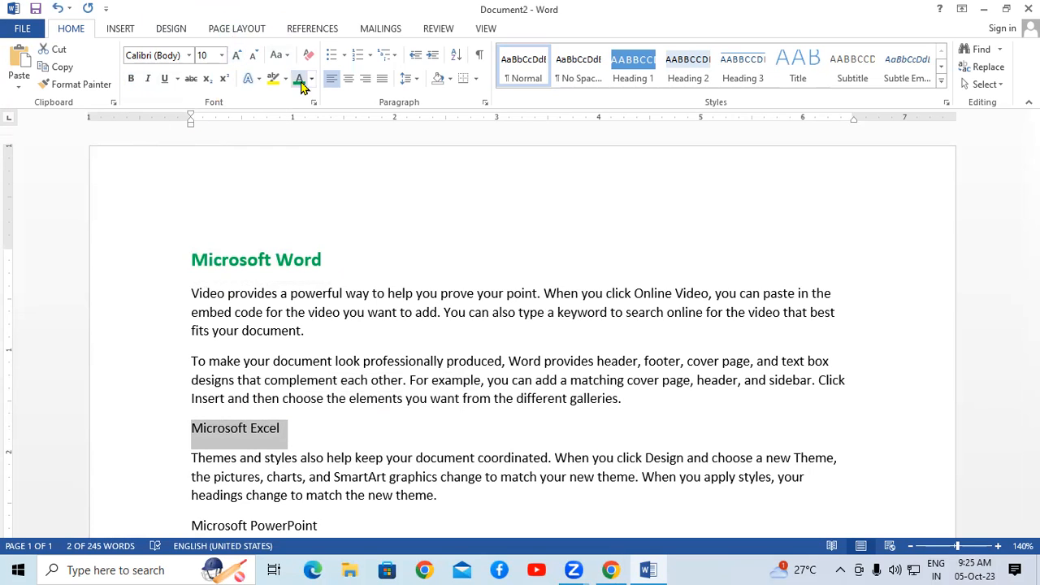
left_click(412, 246)
left_click_drag(191, 259, 358, 260)
left_click(357, 260)
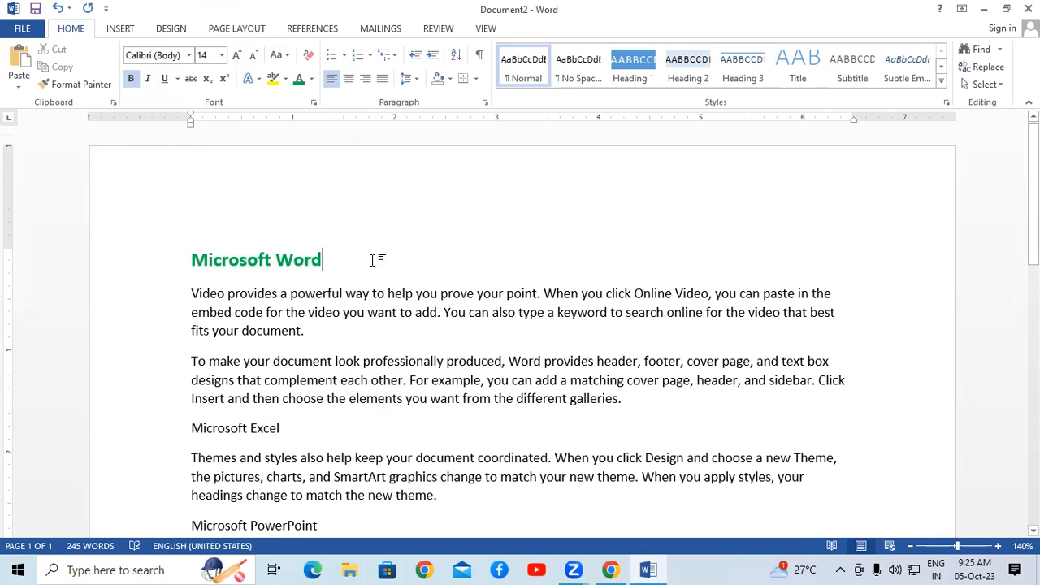
left_click_drag(189, 261, 332, 271)
left_click(76, 86)
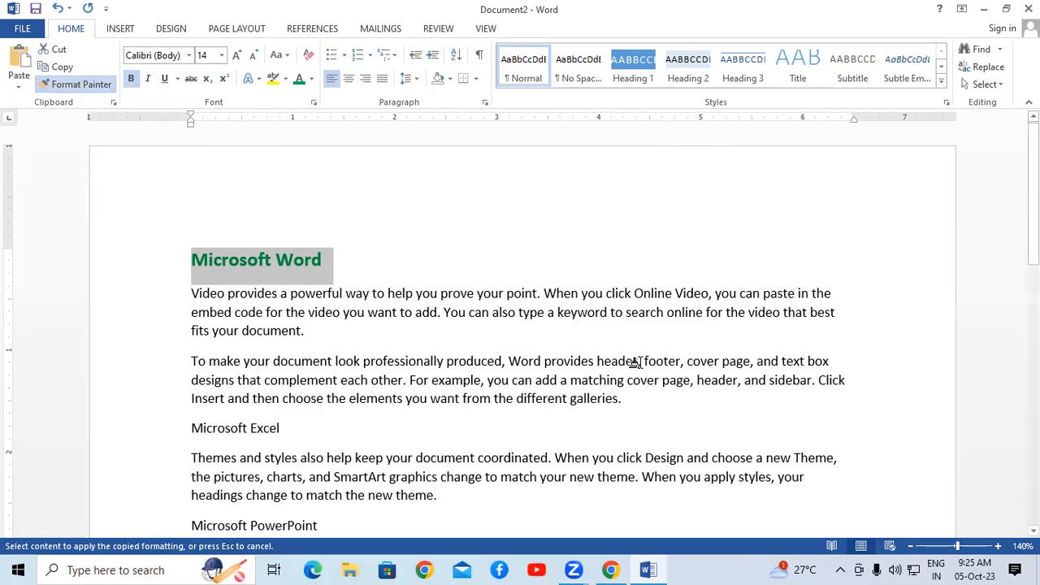
left_click_drag(182, 428, 430, 433)
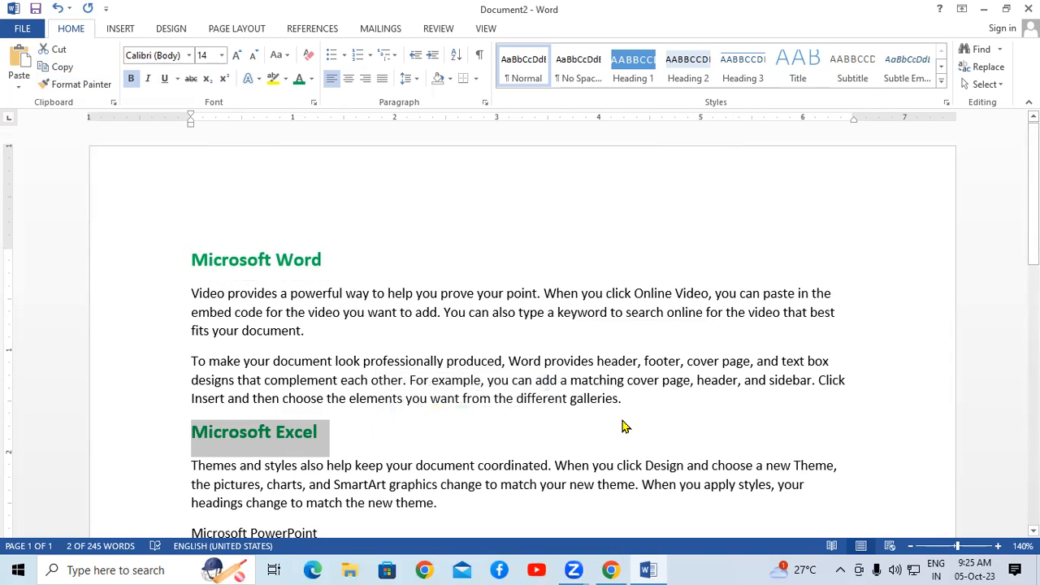
Step: Copy the formatting of the "Microsoft Excel" heading onto the "Microsoft PowerPoint" heading with Format Painter
left_click(77, 85)
scroll(242, 321, "down", 4)
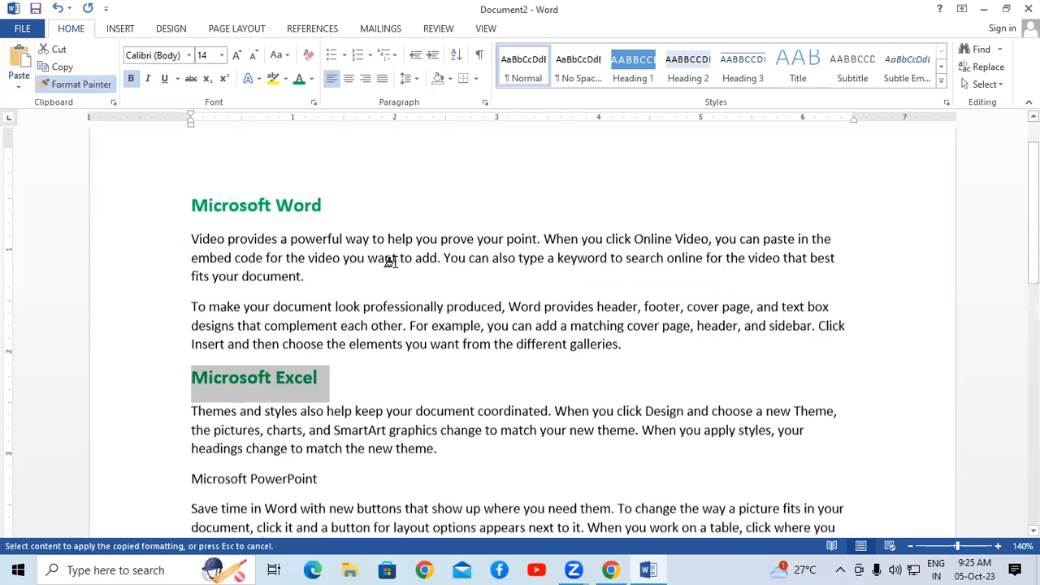
left_click_drag(179, 341, 235, 342)
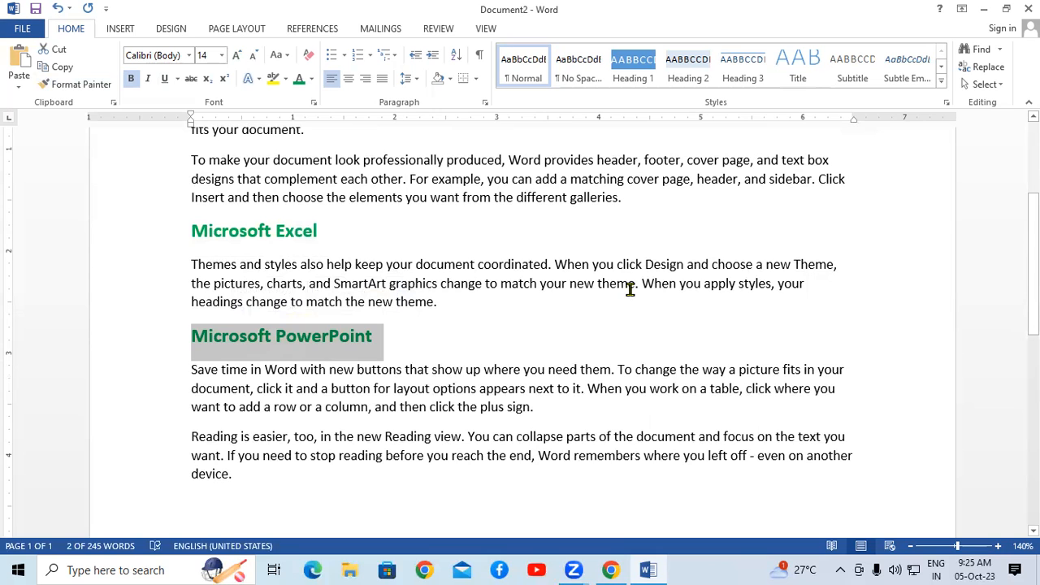
left_click(415, 347)
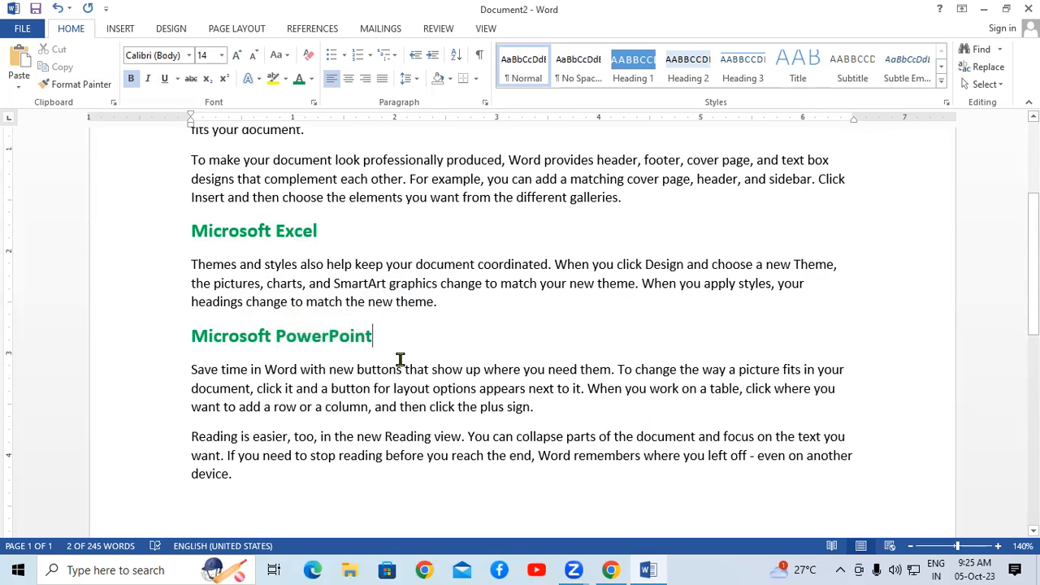
scroll(447, 350, "up", 2)
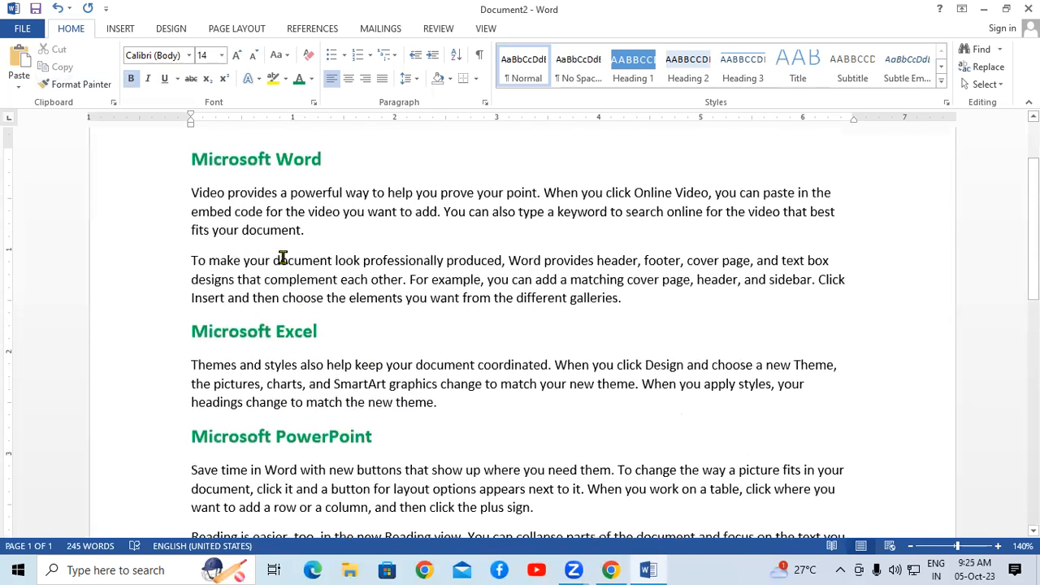
Step: Paint the "Microsoft Word" heading's formatting onto the words "When you click Design" in the paragraph under "Microsoft Excel"
left_click(167, 166)
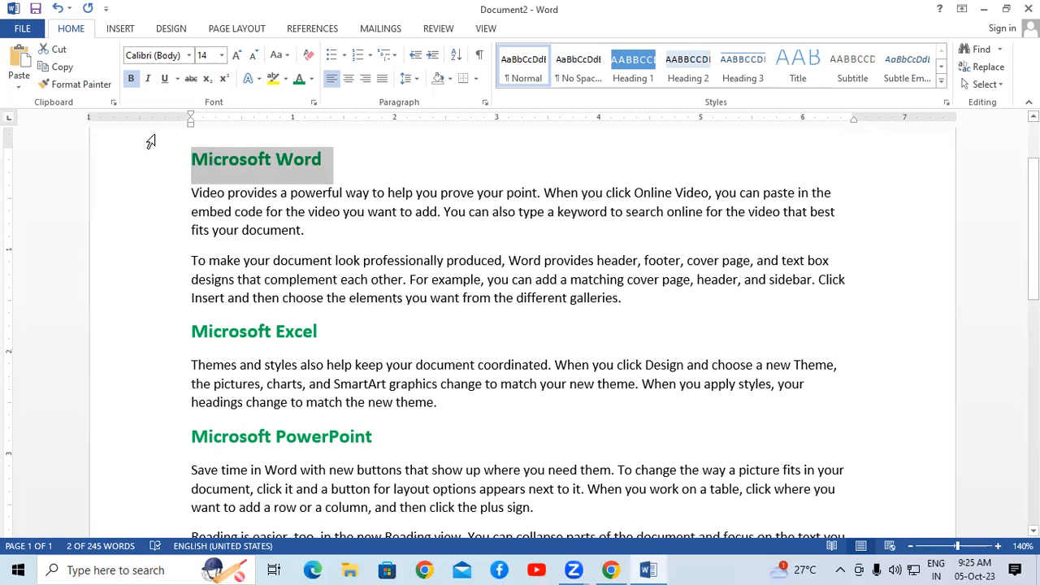
left_click(279, 189)
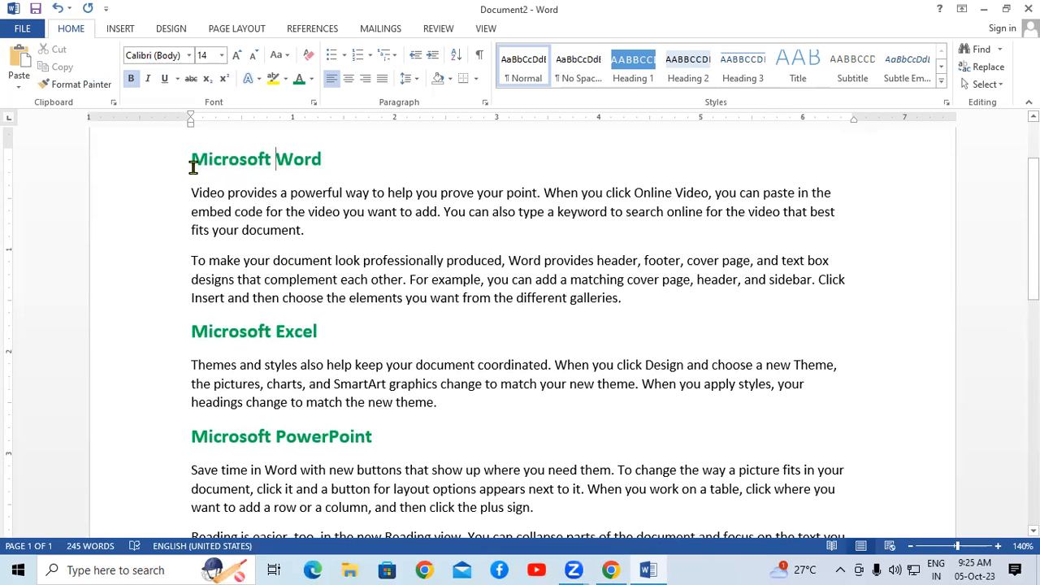
left_click_drag(192, 165, 365, 169)
left_click(81, 86)
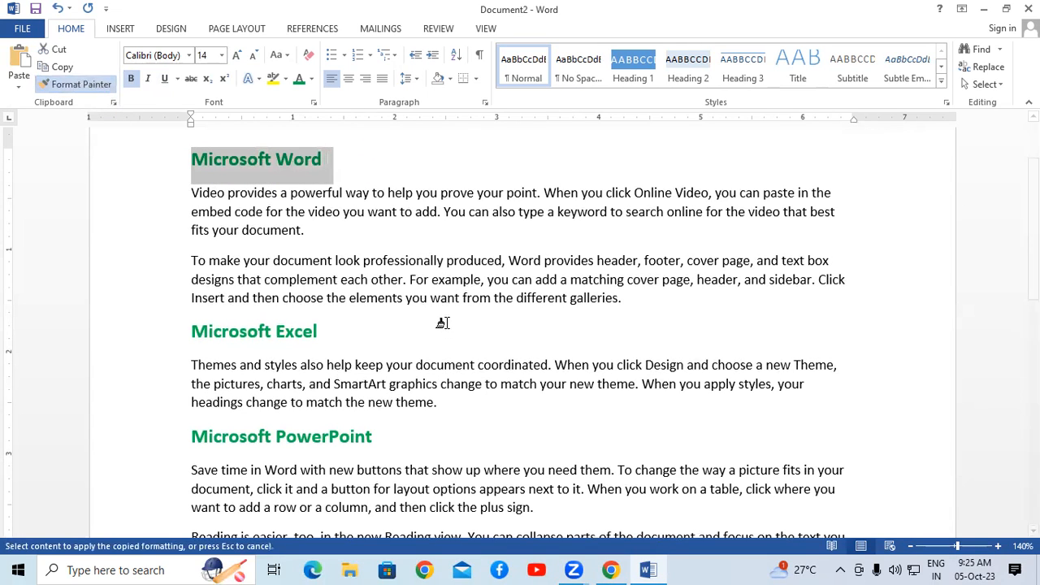
left_click_drag(557, 364, 681, 367)
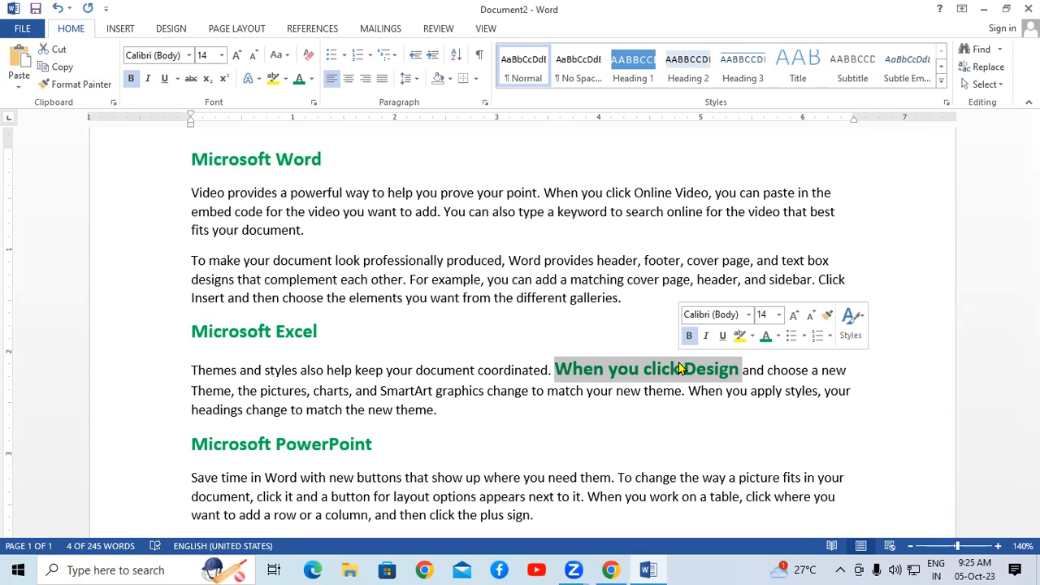
Step: Undo the three Format Painter applications and the green font color of the "Microsoft Word" heading
key("ctrl+z")
key("ctrl+z")
key("ctrl+z")
key("ctrl+z")
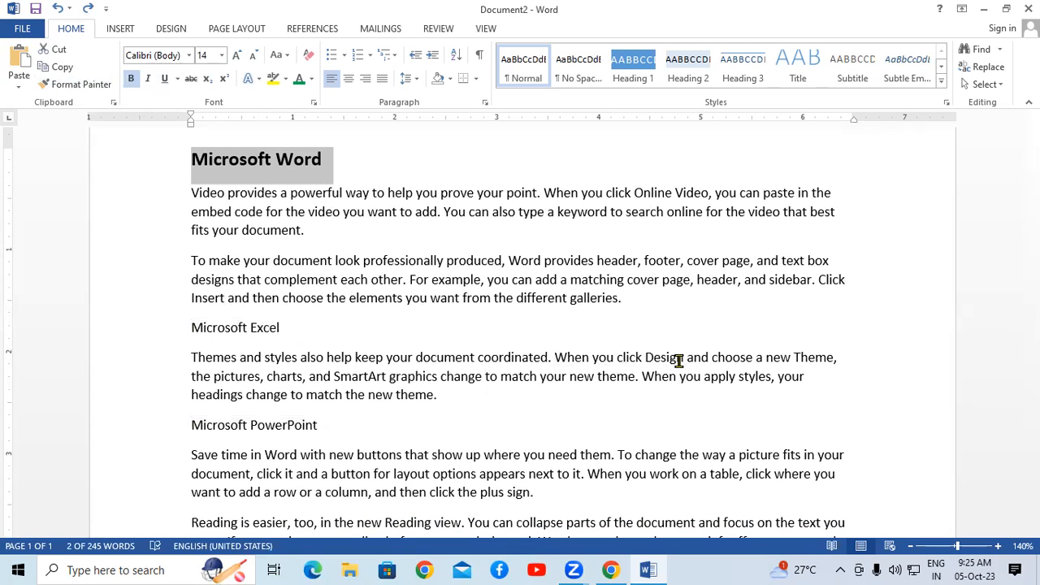
Step: Set the font color of the "Microsoft Word" heading to red
left_click(309, 78)
left_click(315, 204)
left_click(424, 237)
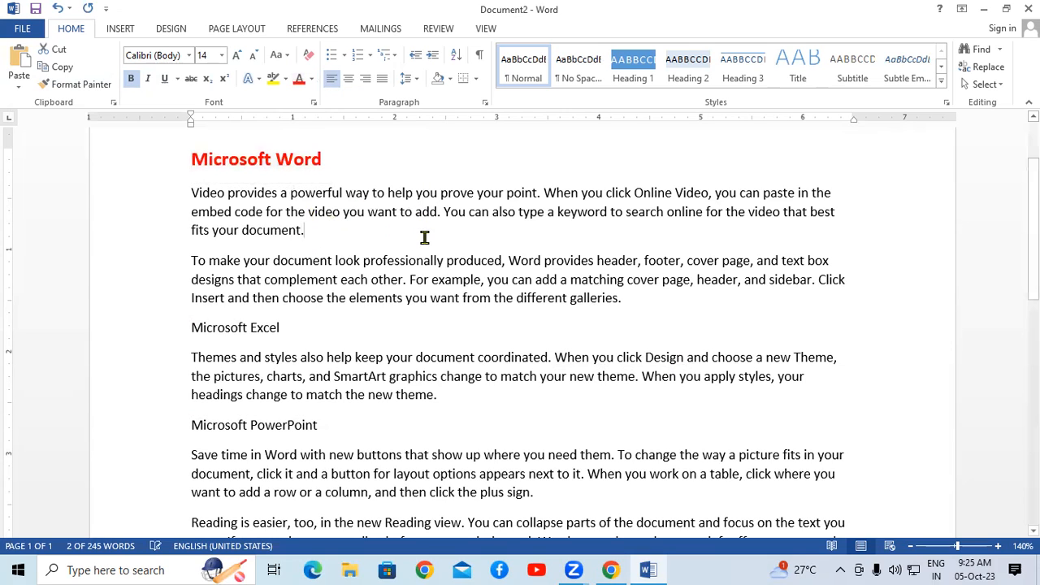
Step: Copy the "Microsoft Word" heading's formatting and paste it onto the "Microsoft Excel" and "Microsoft PowerPoint" headings
left_click_drag(189, 160, 394, 158)
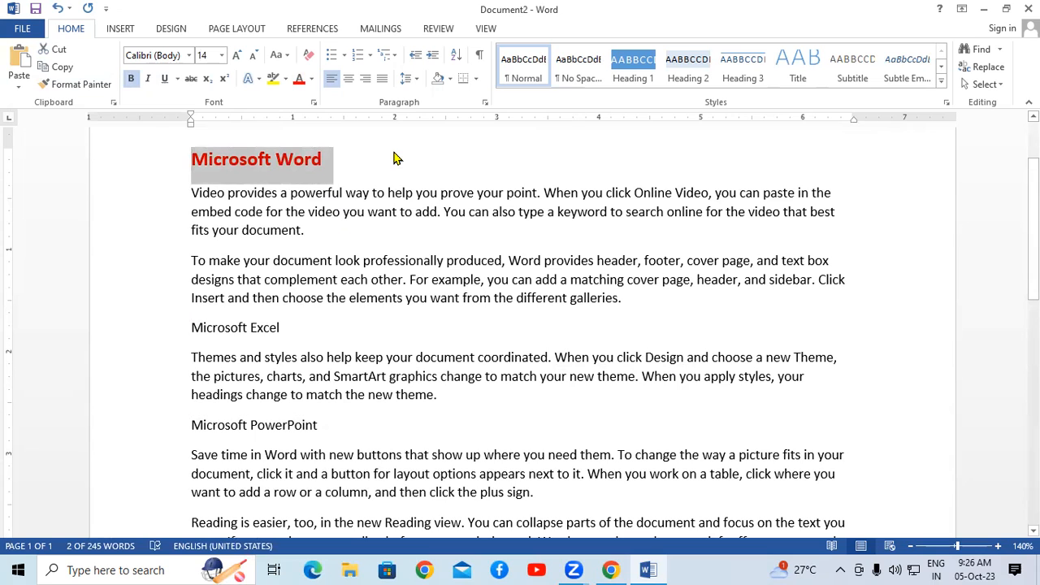
left_click_drag(191, 328, 316, 330)
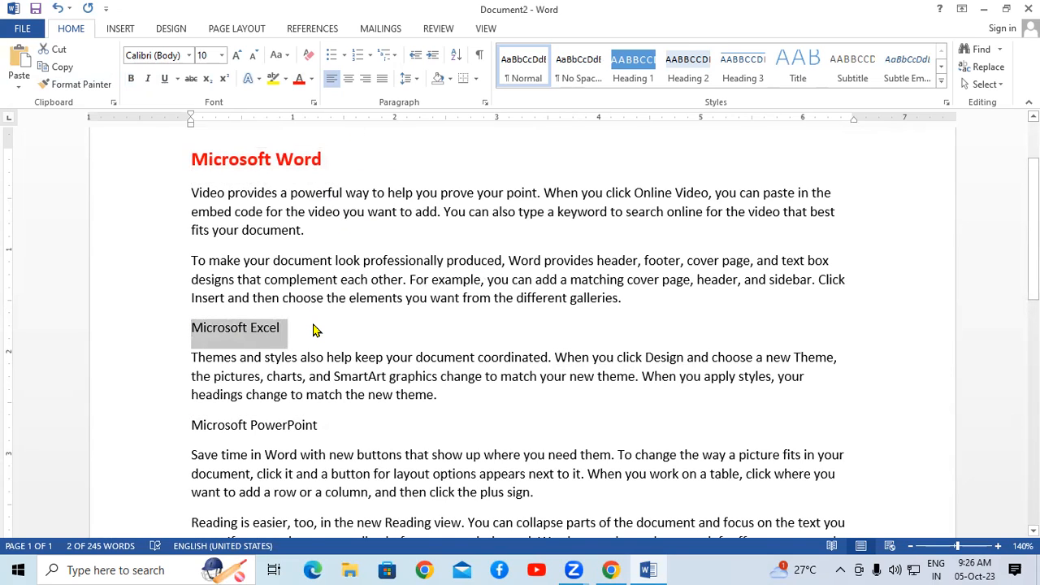
key("ctrl+shift+v")
left_click_drag(192, 432, 380, 444)
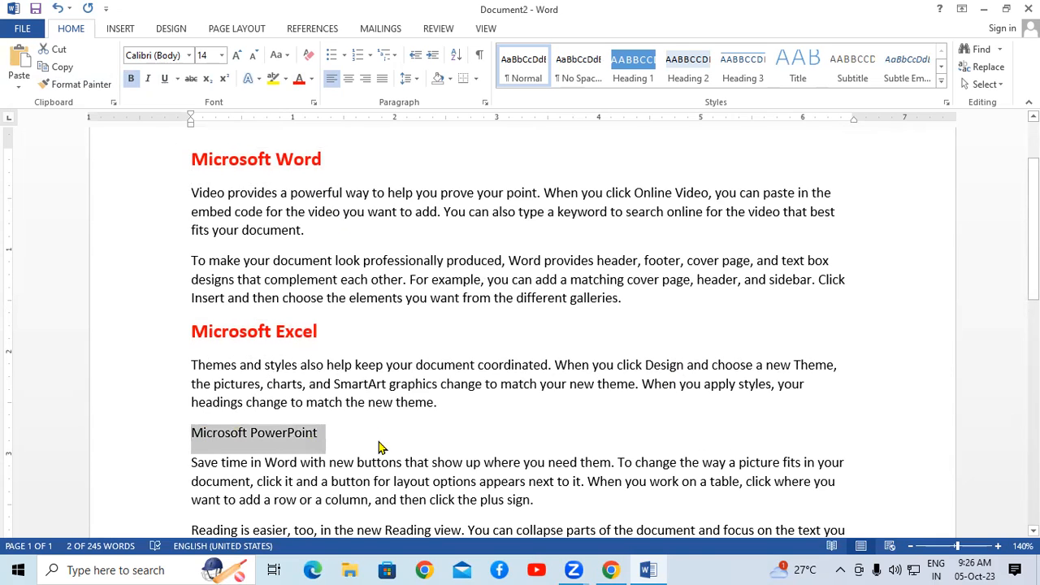
key("ctrl+shift+v")
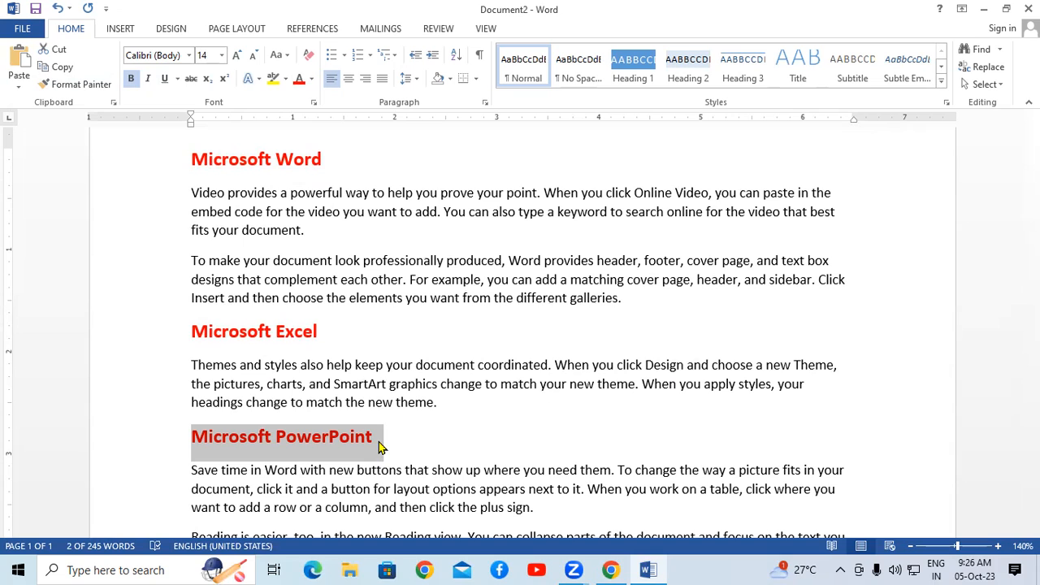
left_click(536, 401)
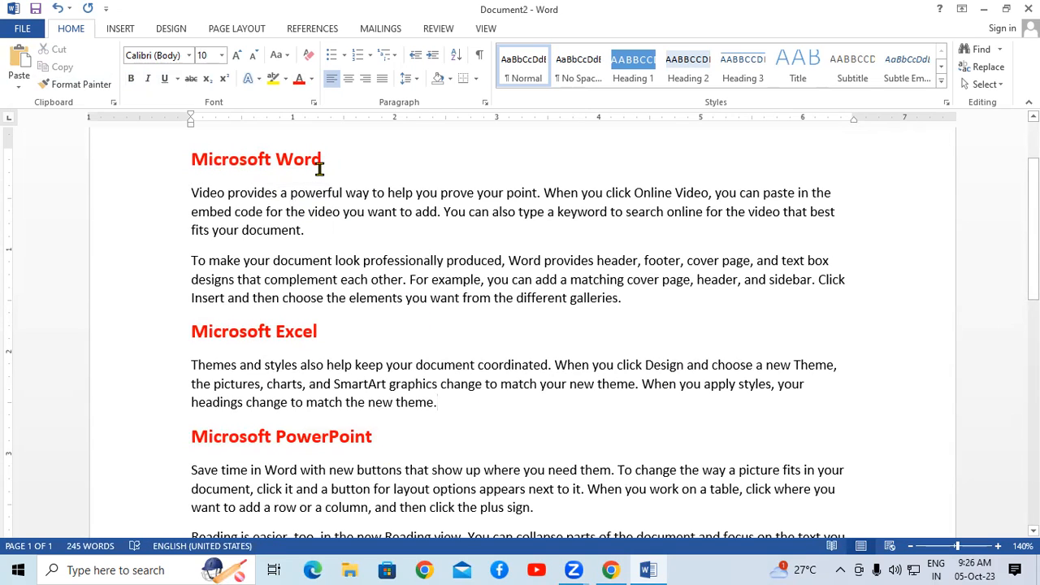
Step: Copy the plain body formatting of "To make your document look" onto the "Microsoft Word" heading with Format Painter
left_click_drag(191, 258, 347, 254)
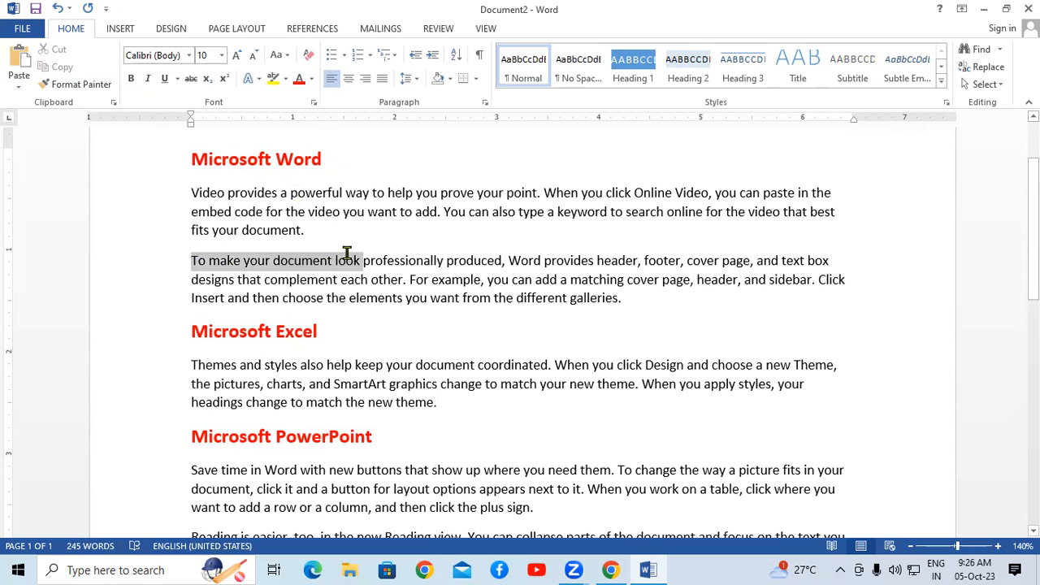
left_click(89, 84)
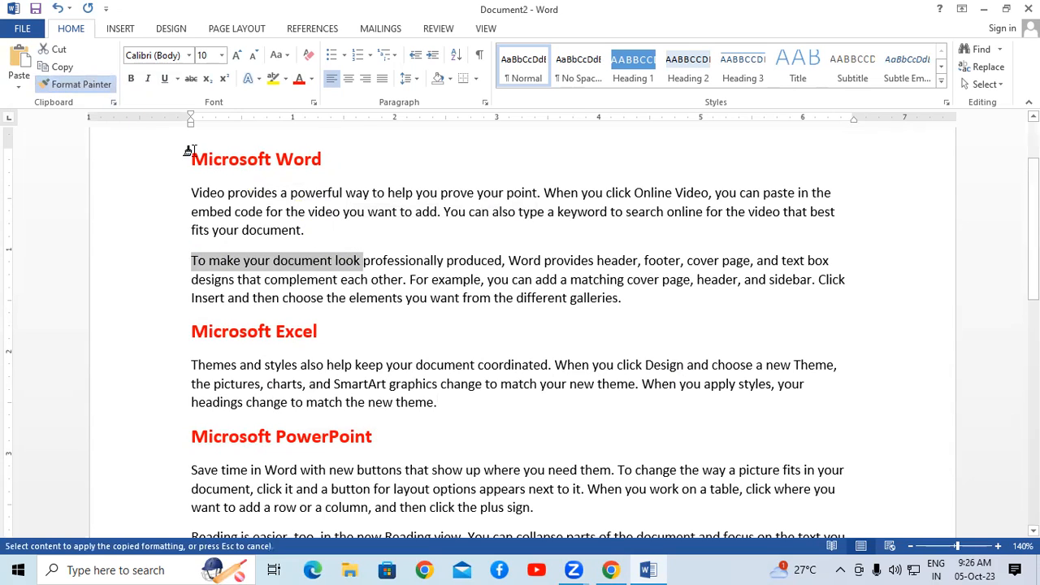
left_click_drag(186, 159, 355, 159)
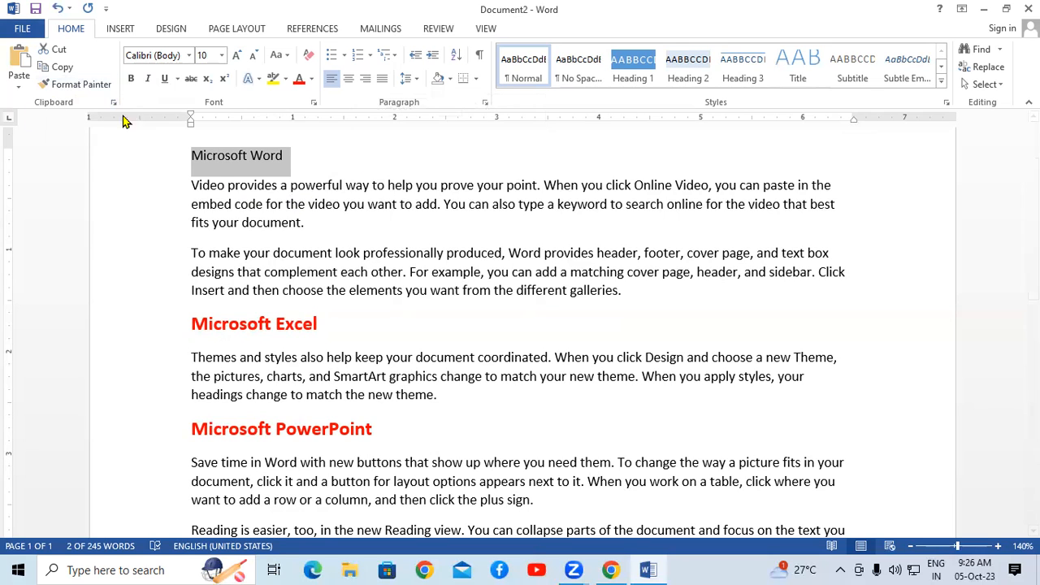
left_click(750, 324)
left_click(707, 304)
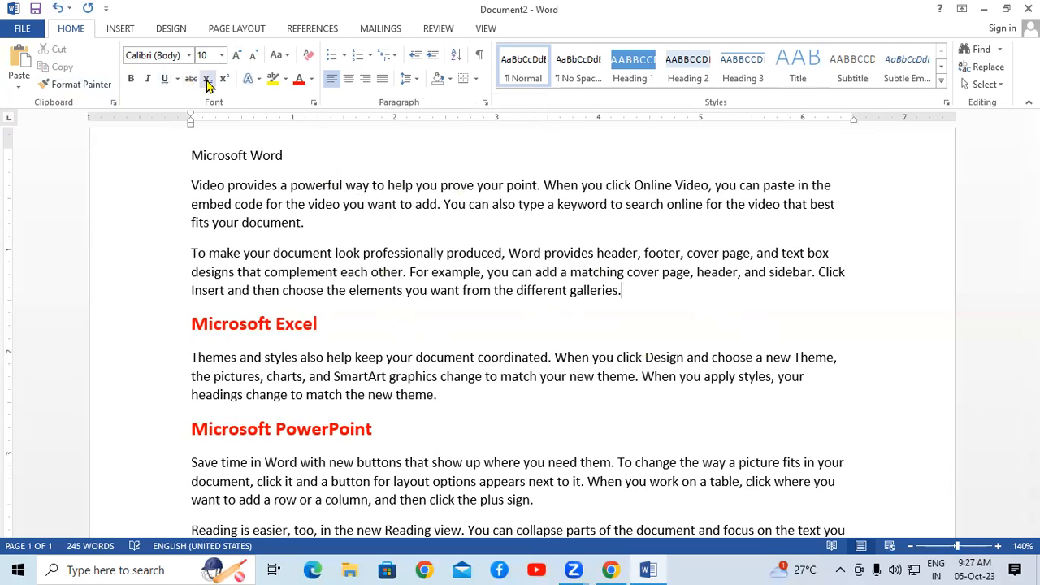
Step: Insert four blank lines above the "Microsoft Word" heading and enter "Change Case (Shift +F3)" on the first one
left_click(351, 229)
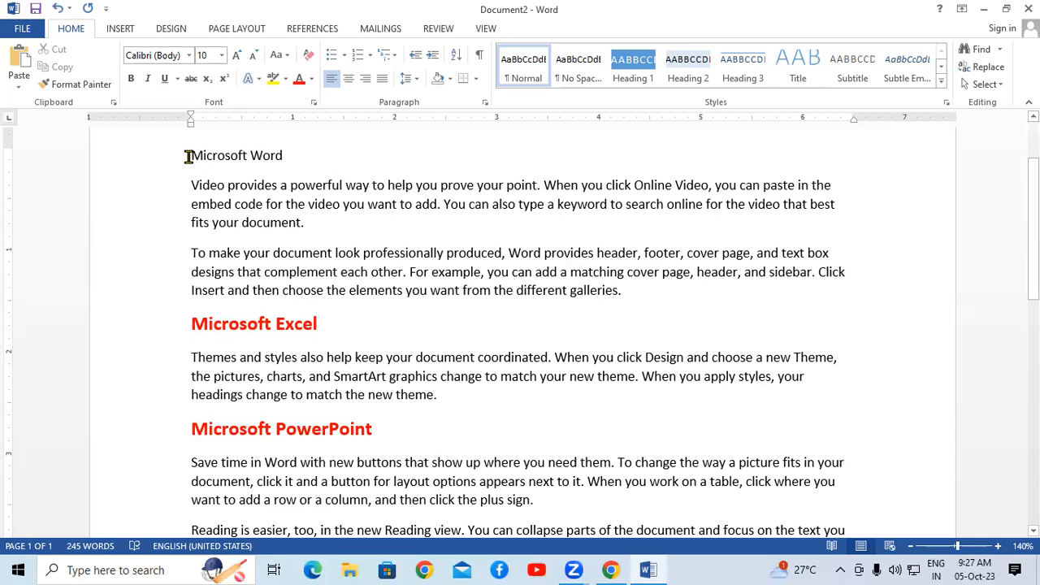
key("Return")
key("Return")
key("Return")
key("Return")
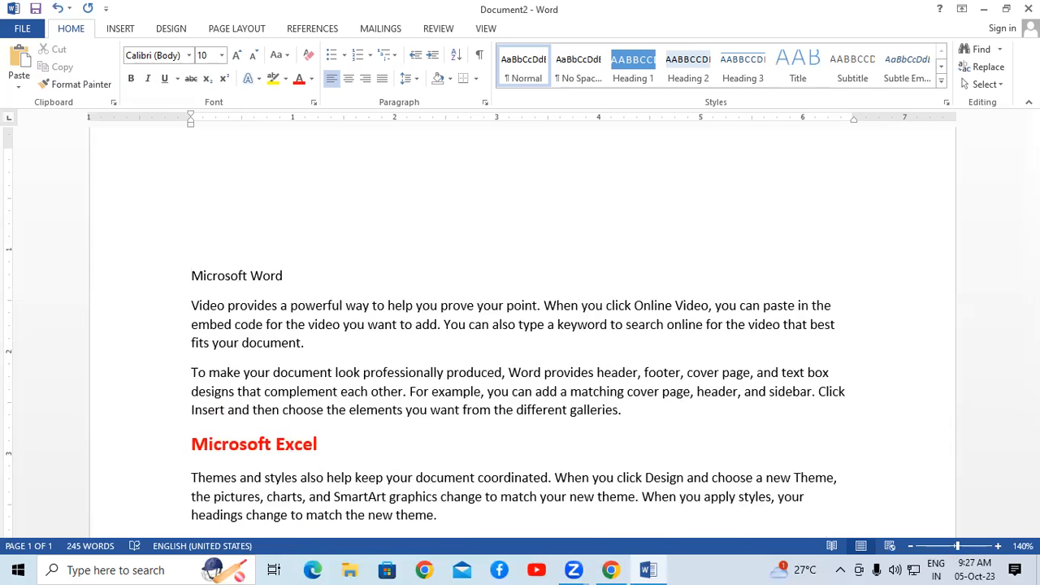
left_click(219, 173)
type("Change Case (Shift")
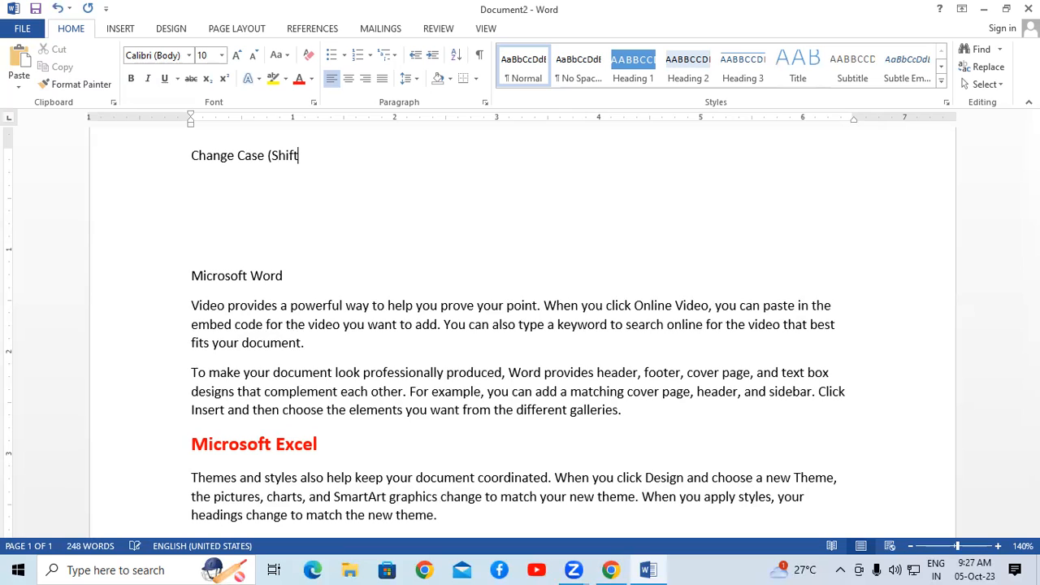
type(" +F3)")
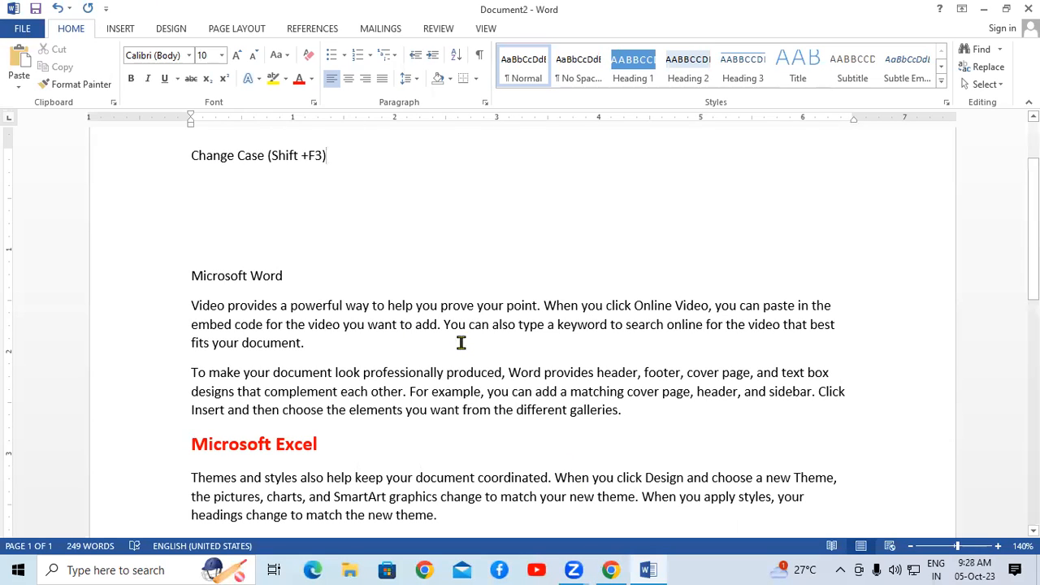
Step: Review the "Change Case (Shift +F3)" line and the body paragraphs under each of the three product headings
left_click_drag(192, 160, 346, 144)
left_click(414, 203)
scroll(236, 284, "down", 3)
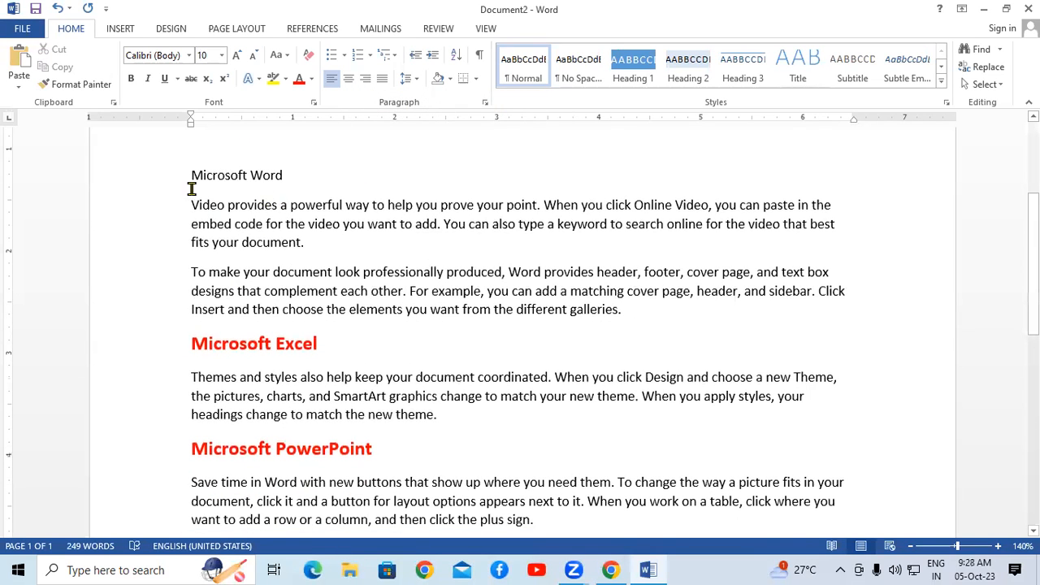
scroll(279, 216, "up", 6)
left_click(178, 261)
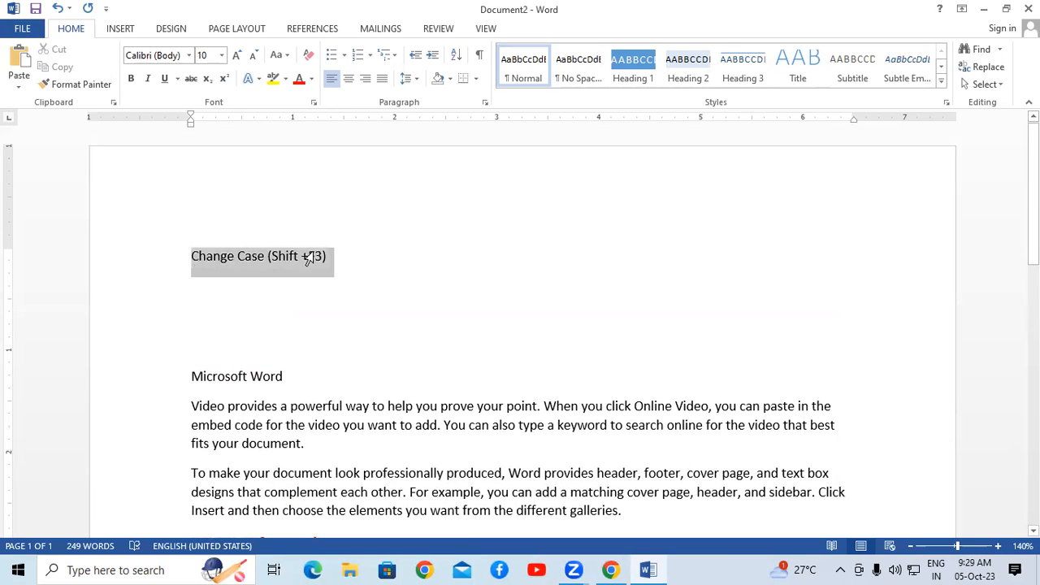
scroll(356, 310, "down", 4)
left_click(346, 302)
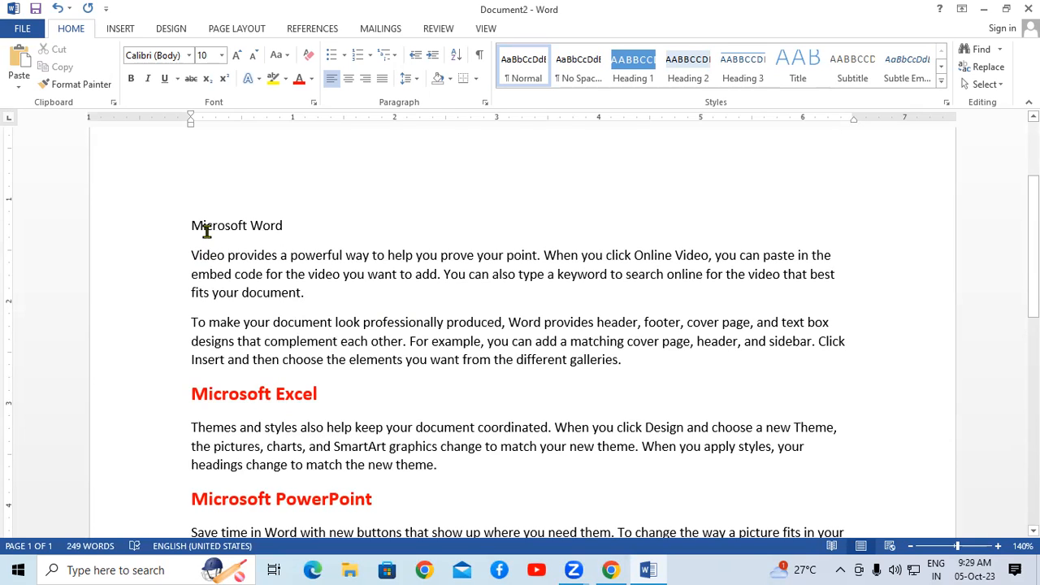
left_click_drag(193, 257, 651, 361)
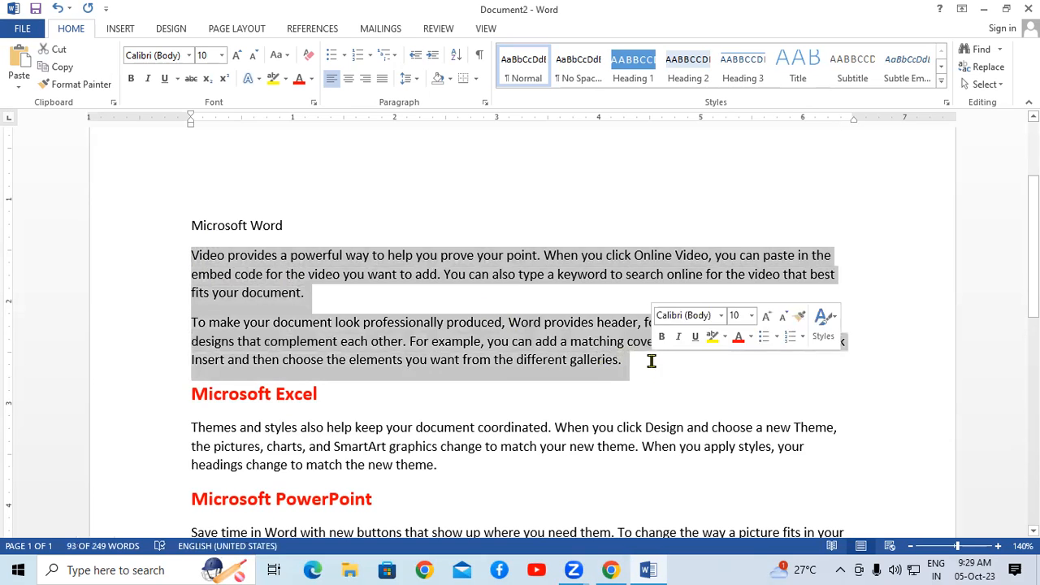
scroll(568, 349, "down", 3)
left_click_drag(192, 277, 465, 315)
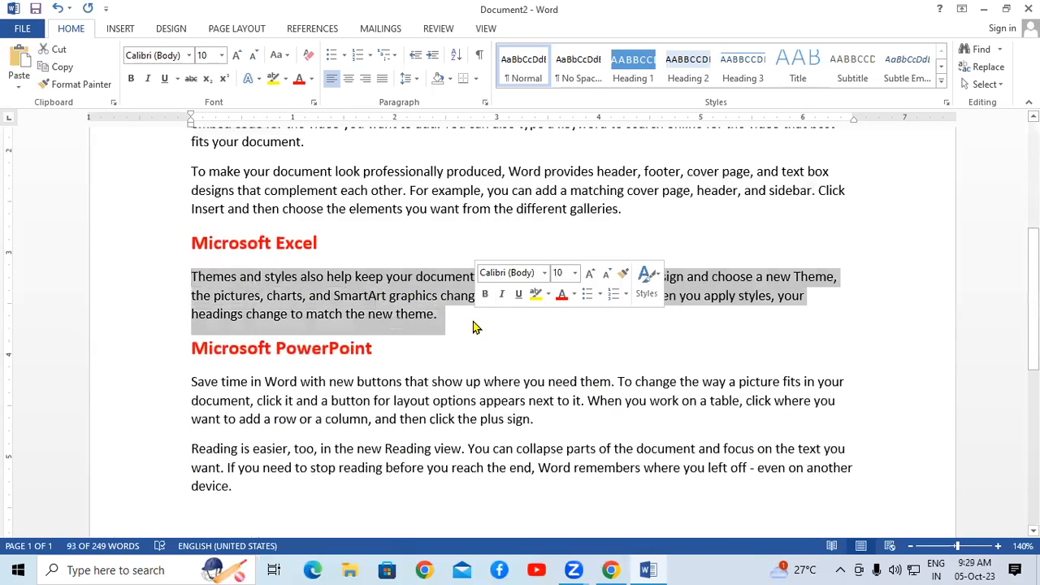
scroll(232, 342, "down", 1)
left_click_drag(190, 335, 262, 439)
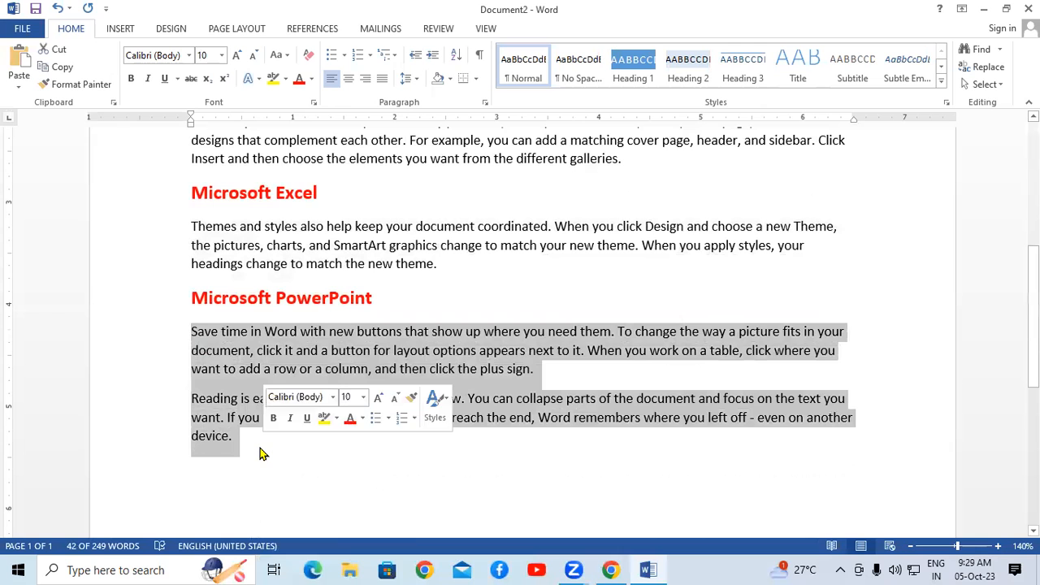
left_click(262, 449)
scroll(415, 379, "up", 2)
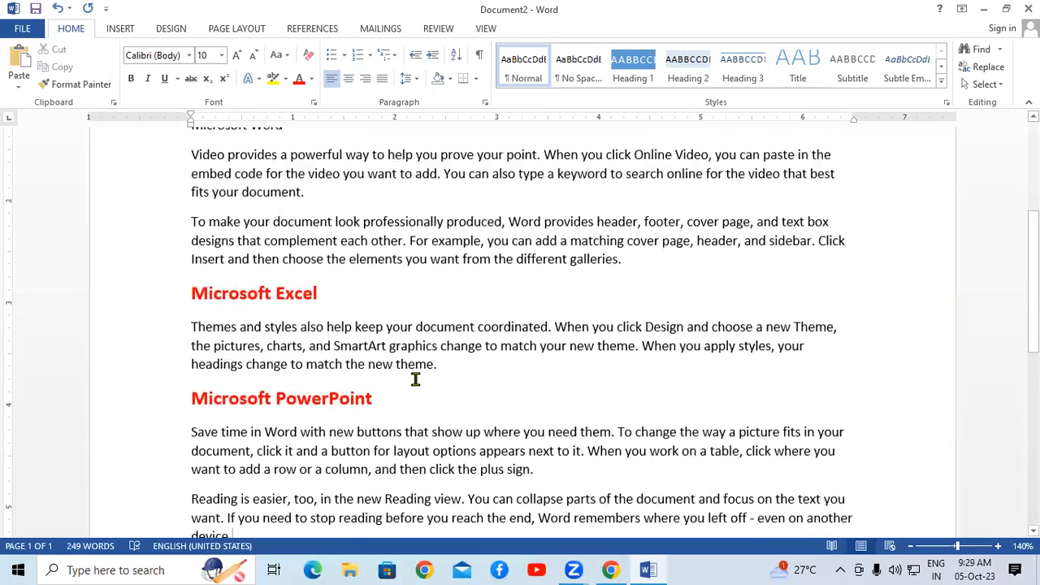
scroll(420, 344, "up", 2)
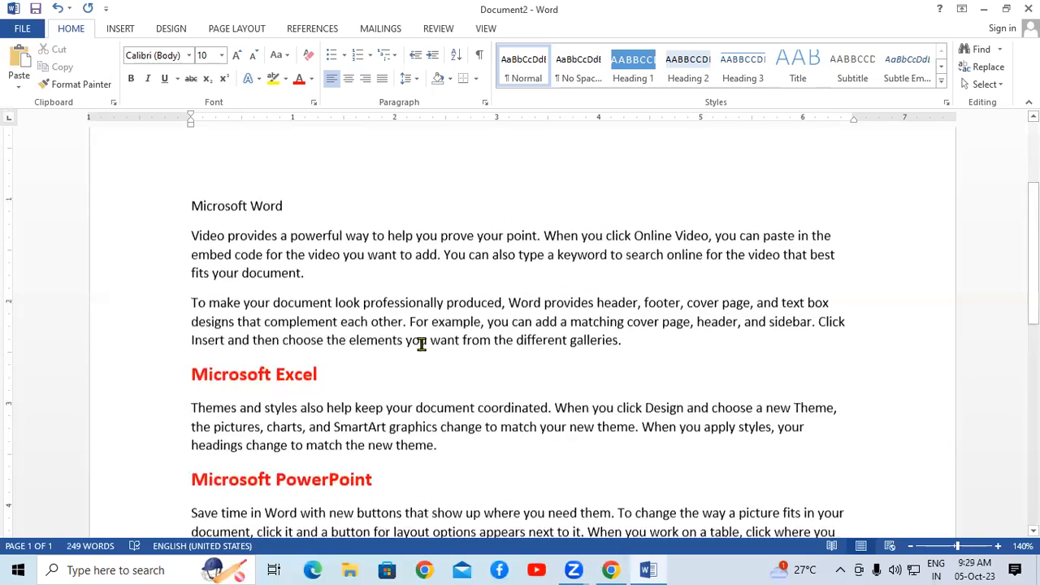
Step: Examine the letter case of the "Microsoft Word" heading and the first body paragraph below it
scroll(309, 276, "down", 1)
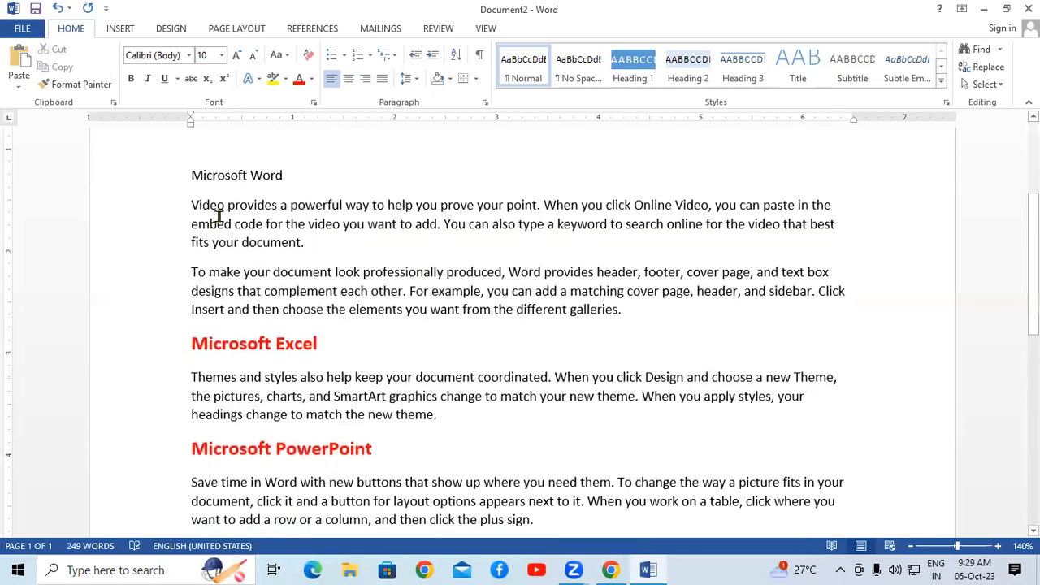
triple_click(292, 172)
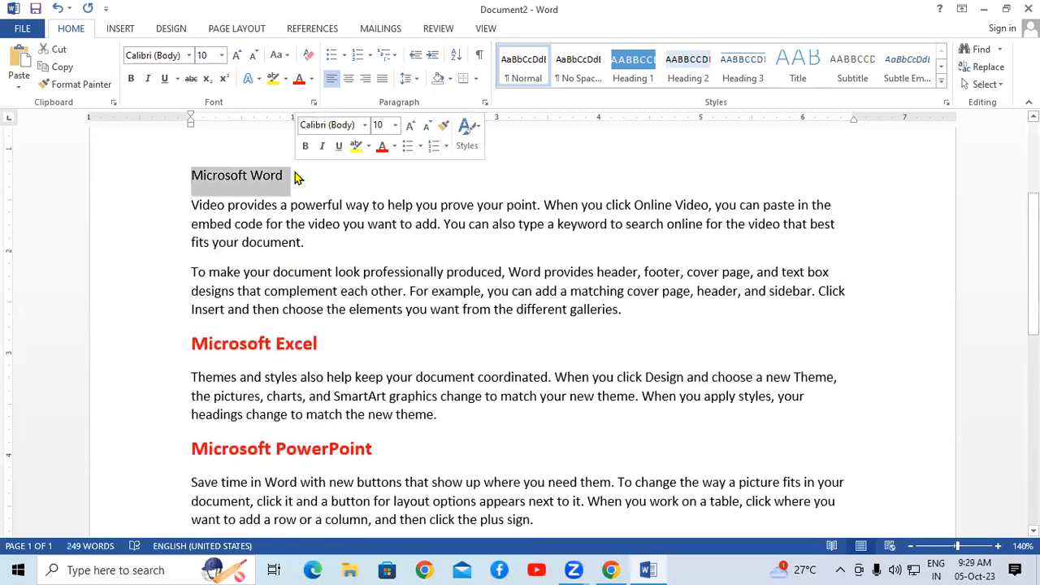
left_click(291, 173)
left_click(352, 255)
left_click_drag(190, 207, 311, 255)
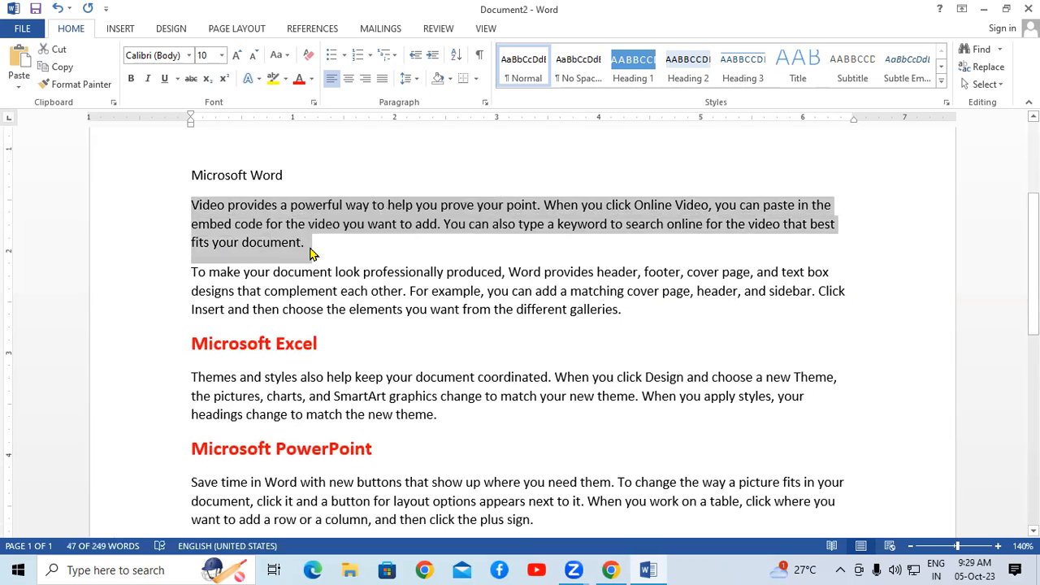
left_click(311, 254)
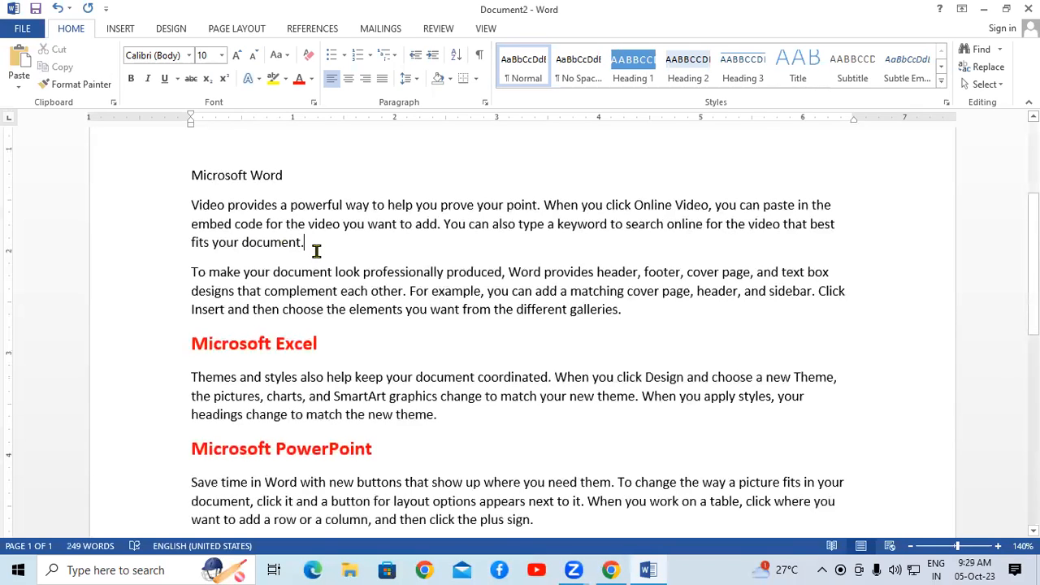
left_click_drag(316, 251, 176, 204)
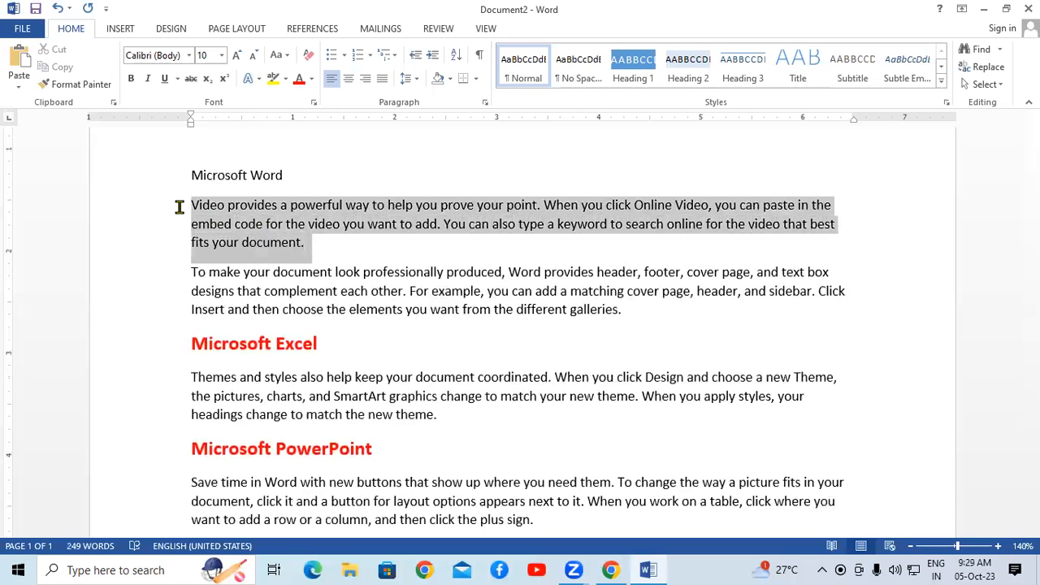
left_click(339, 255)
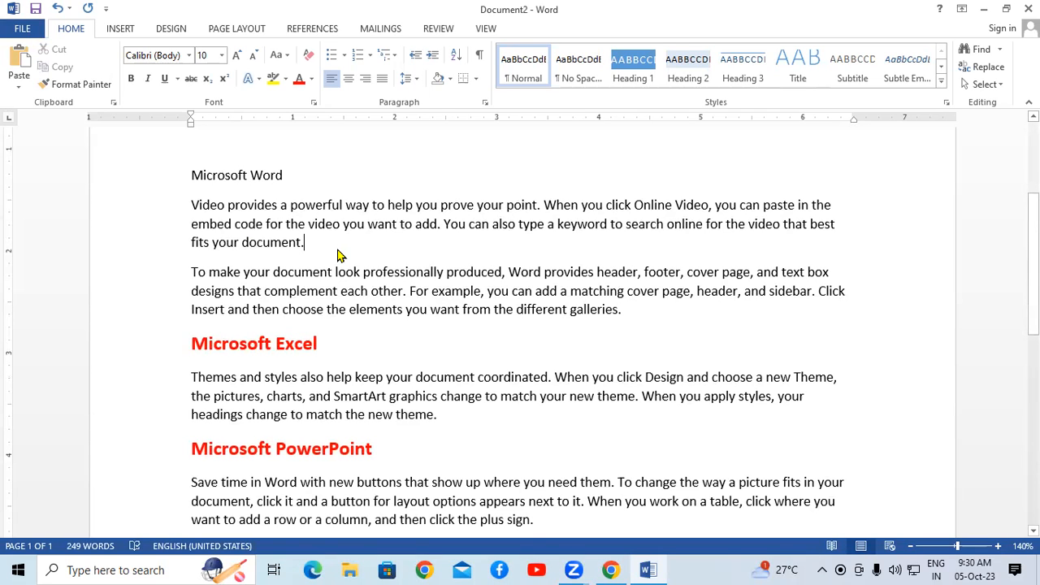
left_click_drag(186, 204, 388, 204)
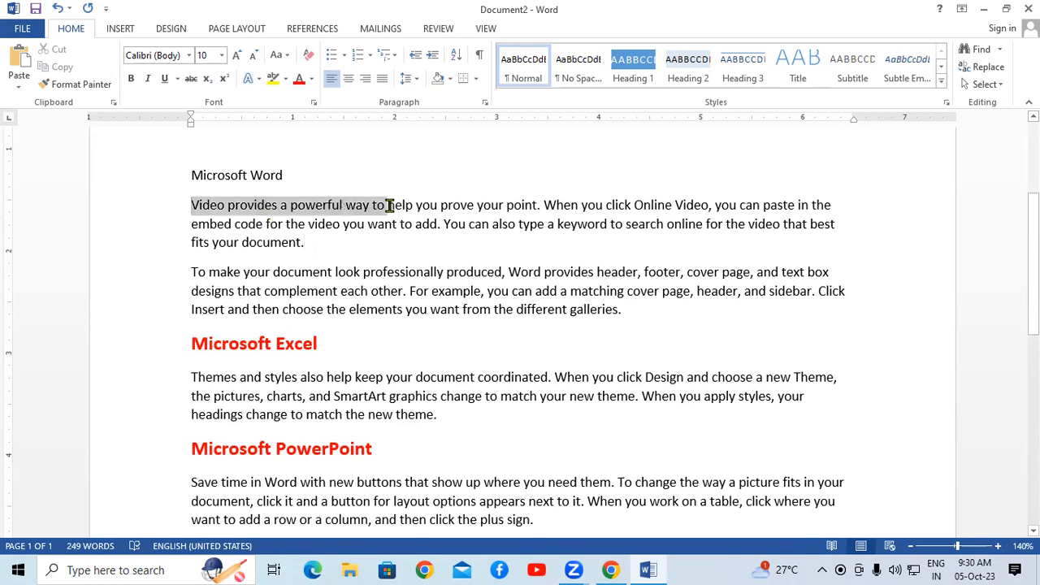
left_click(388, 206)
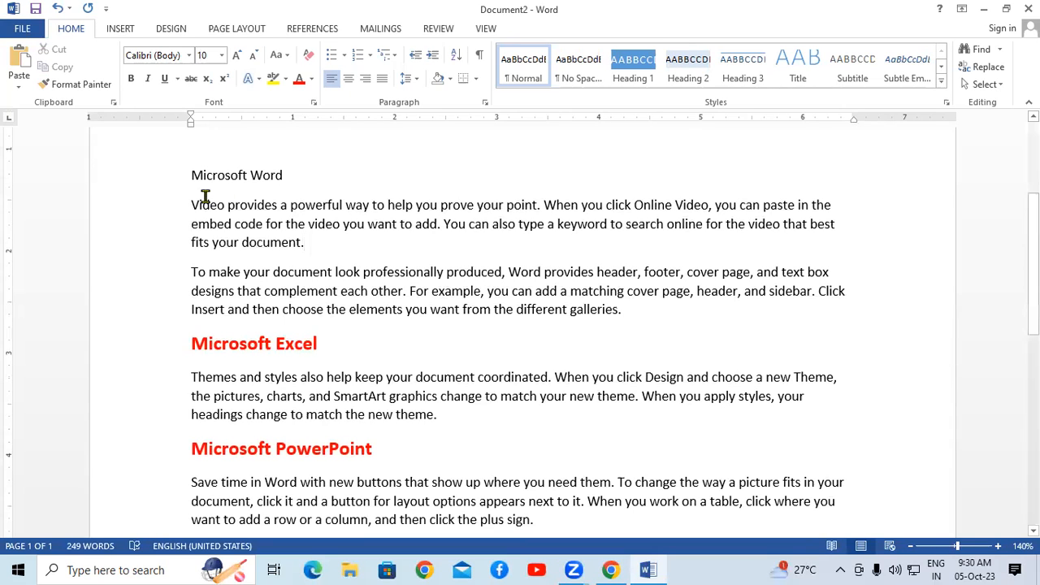
Step: Change the case of the paragraph under the "Microsoft Word" heading to lowercase and then to UPPERCASE
left_click_drag(188, 203, 335, 244)
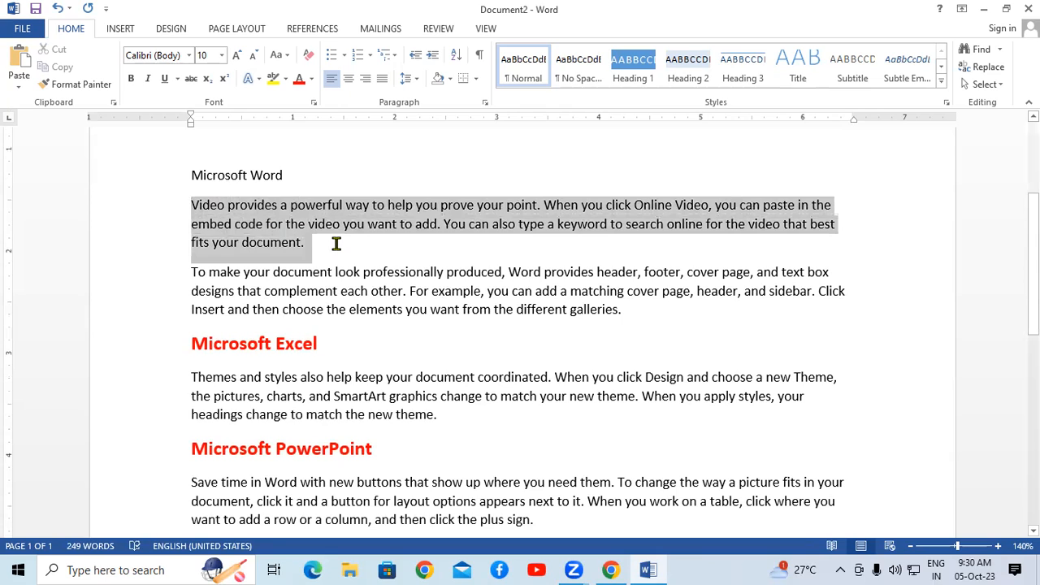
left_click(283, 57)
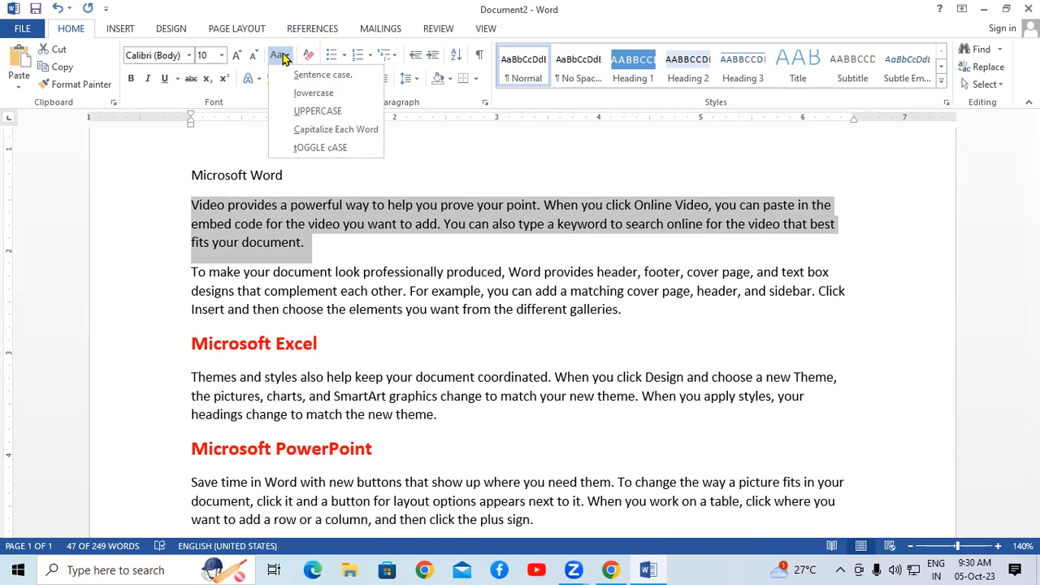
left_click(313, 92)
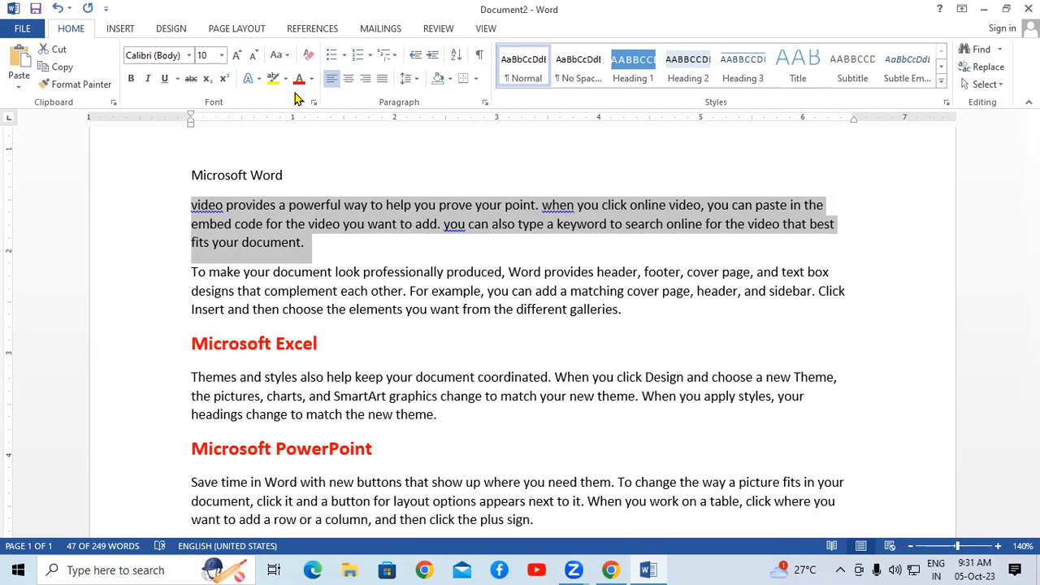
left_click(277, 54)
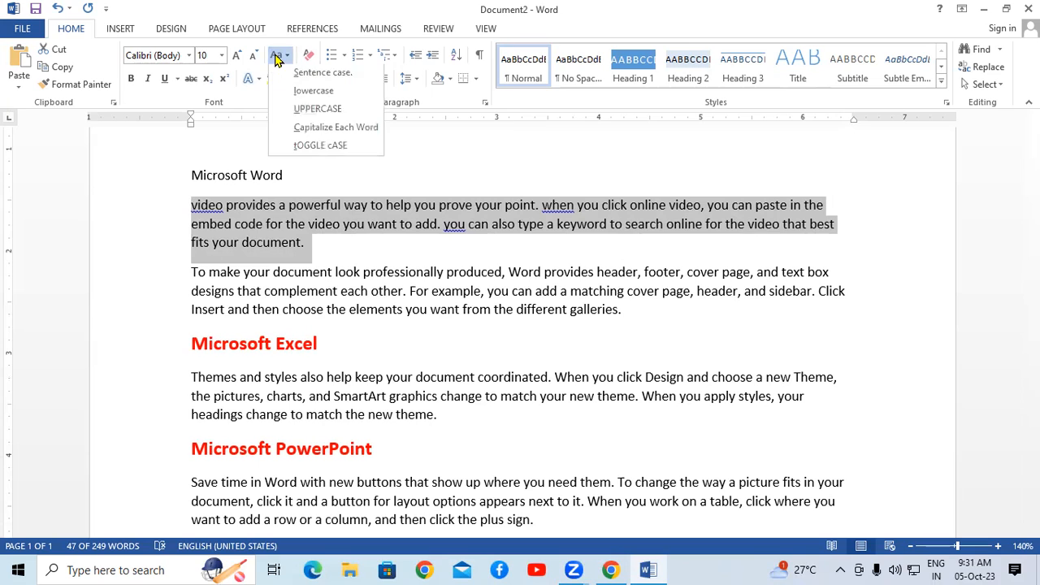
left_click(317, 111)
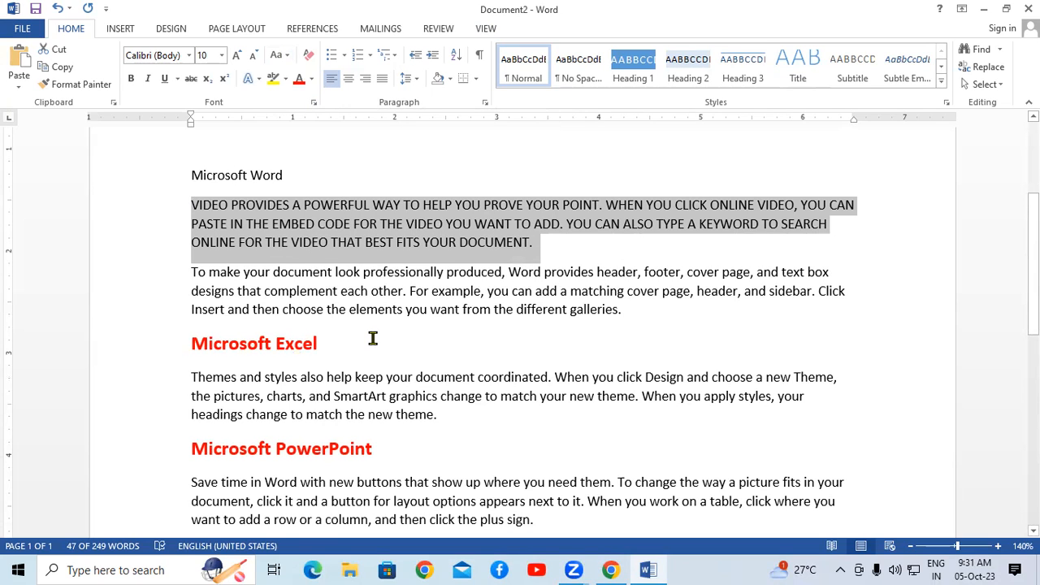
Step: Apply Capitalize Each Word and then tOGGLE cASE to the selected paragraph beginning with "Video provides"
left_click(280, 59)
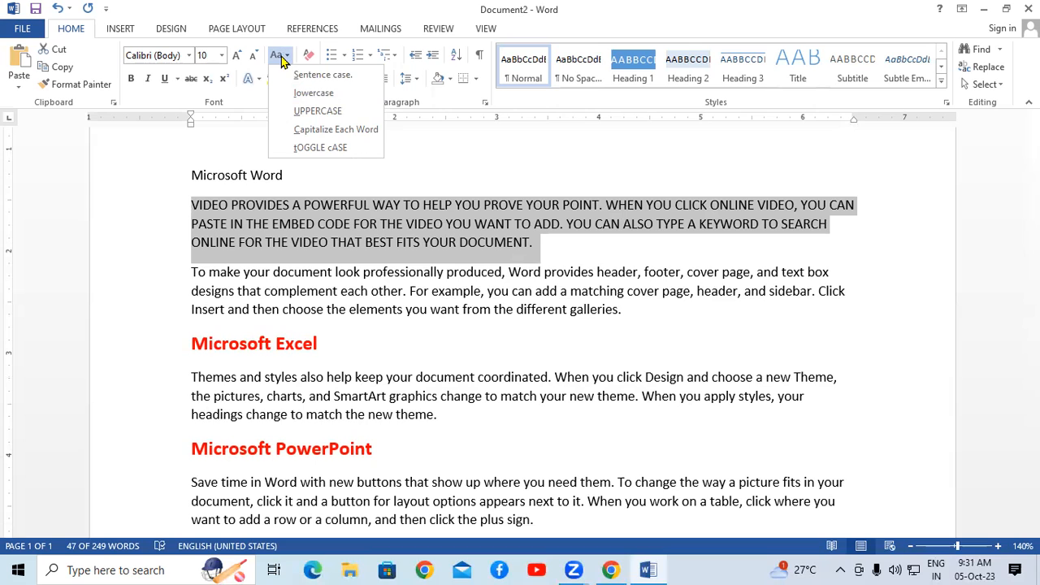
left_click(324, 129)
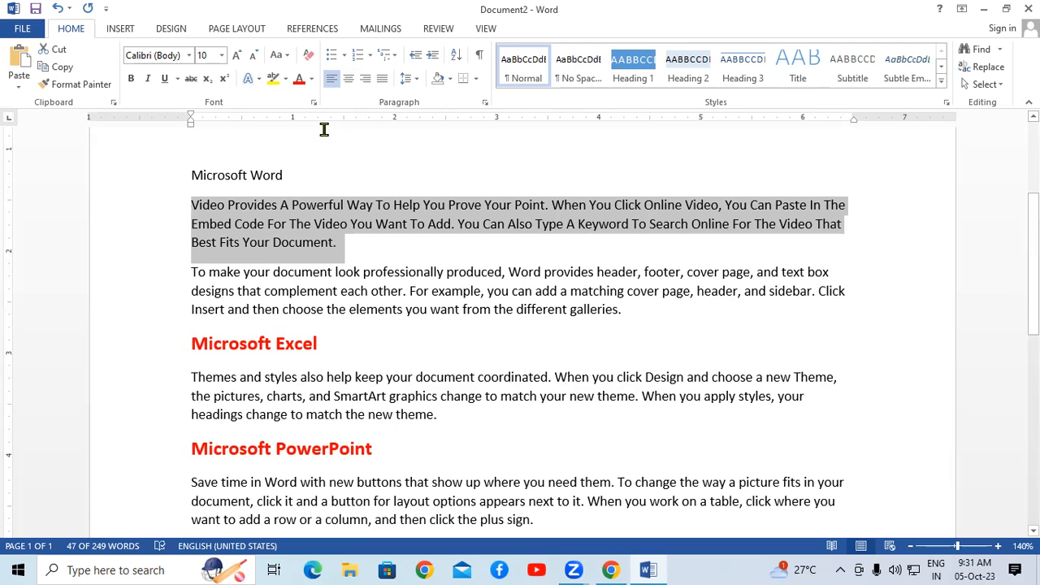
left_click(284, 56)
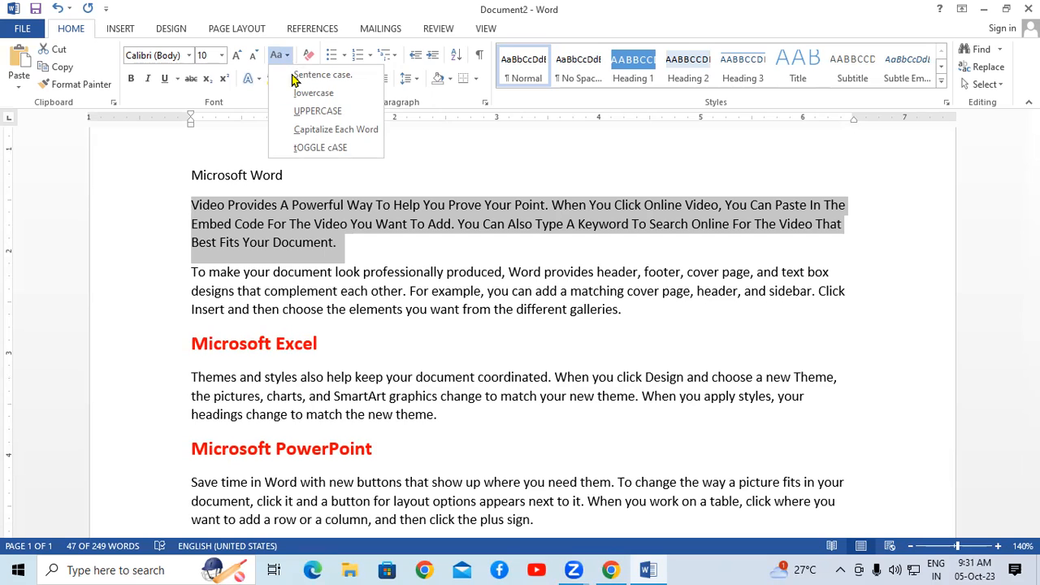
left_click(313, 144)
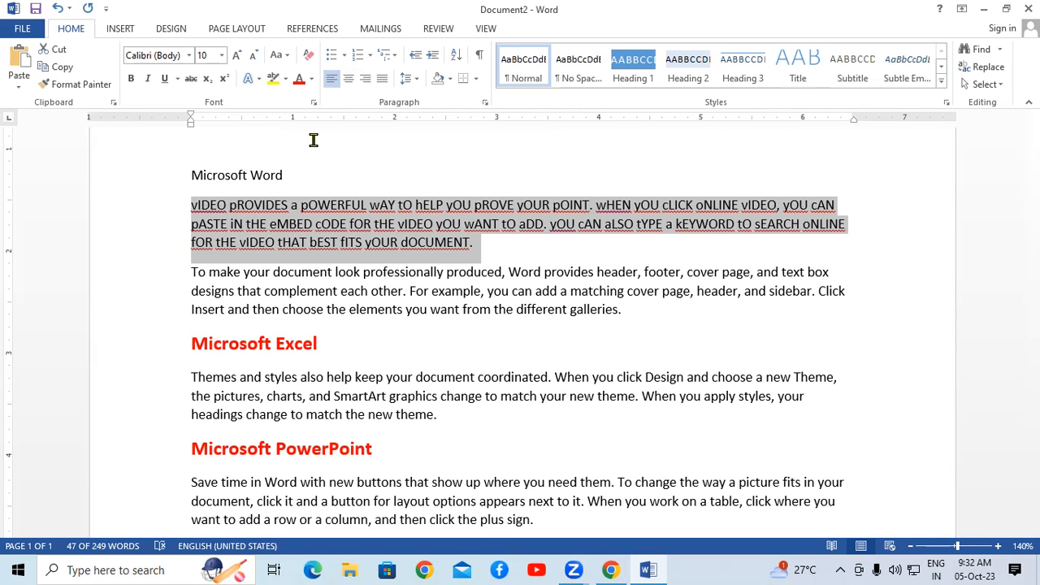
Step: Apply Sentence case and then lowercase to the selected first paragraph, and clear the selection
left_click(277, 55)
left_click(299, 75)
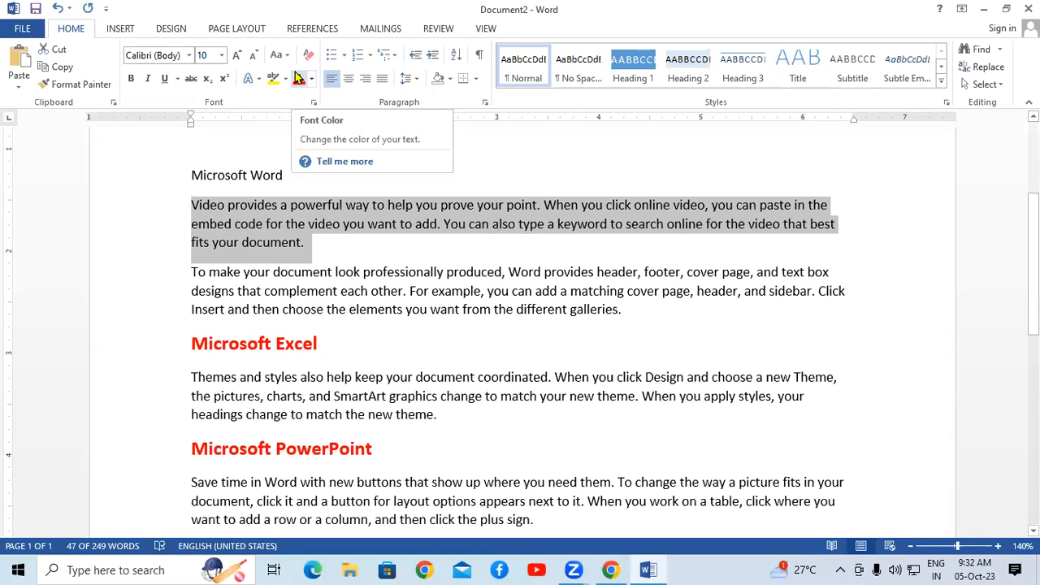
left_click(277, 54)
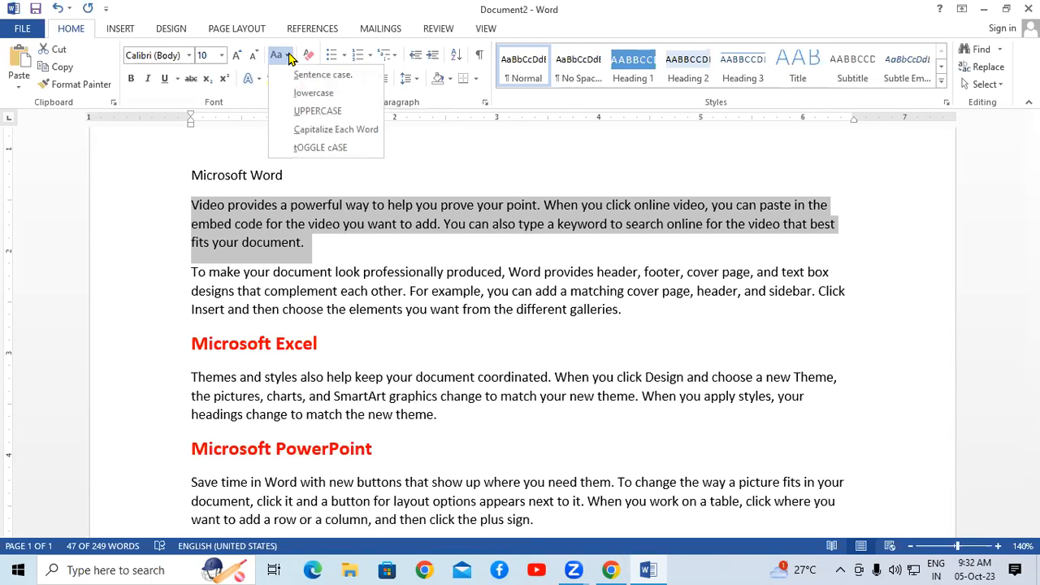
left_click(311, 93)
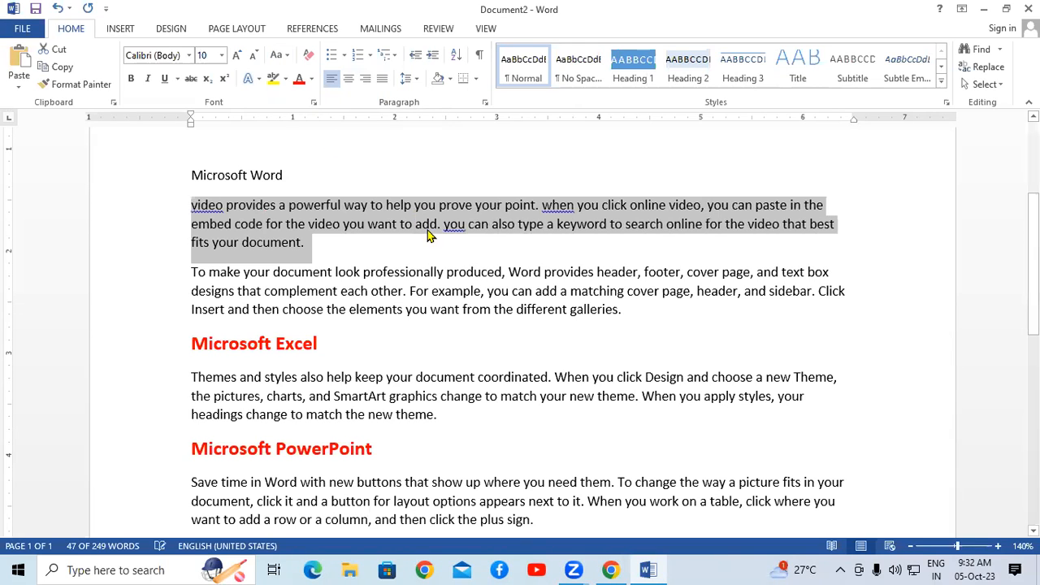
left_click(387, 271)
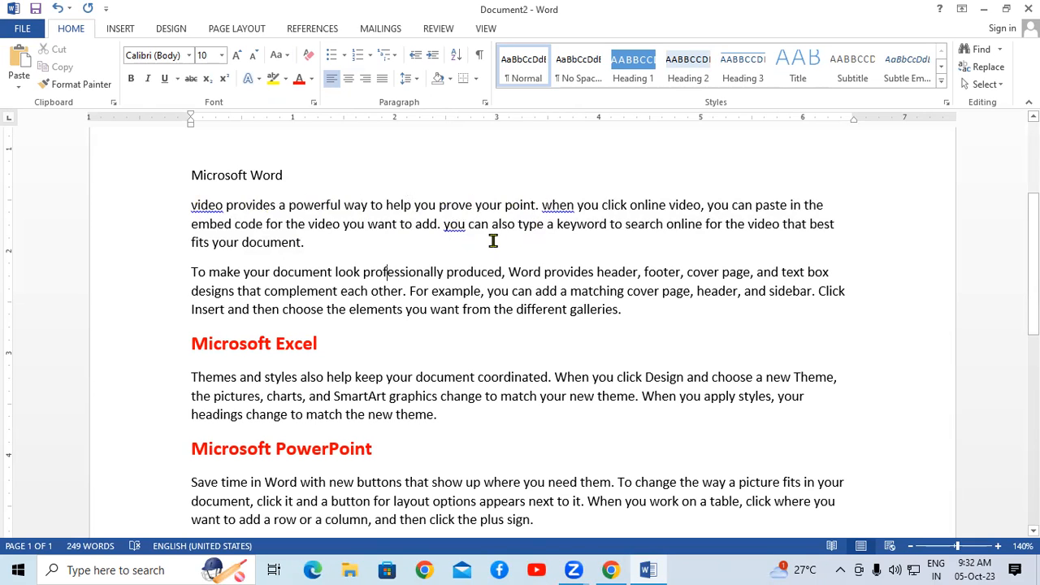
Step: Replace the first letter of "video" in the first paragraph with a capital "V", then undo the replacement
left_click(195, 208)
left_click_drag(197, 205, 187, 208)
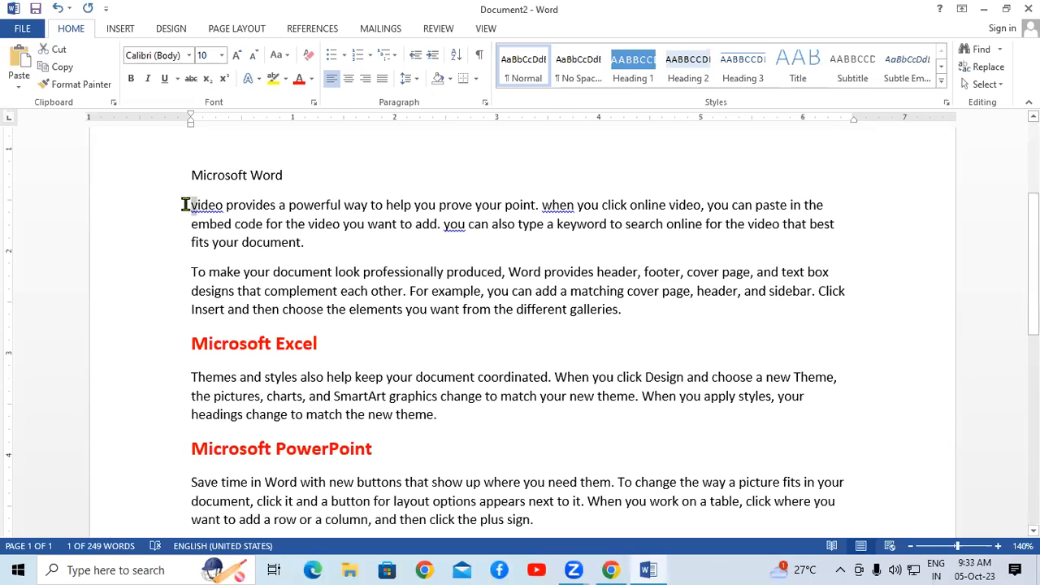
type("V")
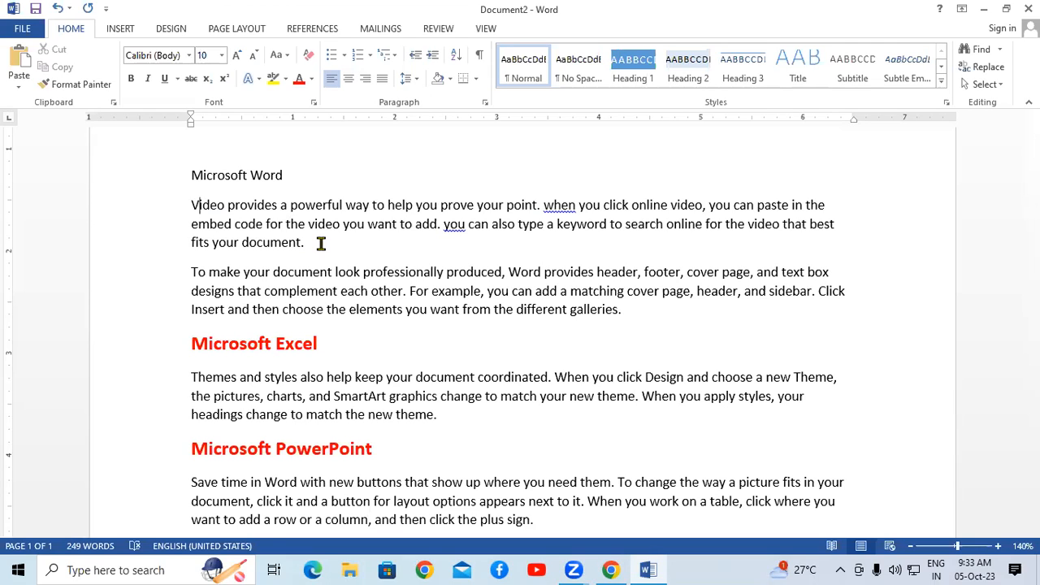
key("shift+Left")
key("shift+F3")
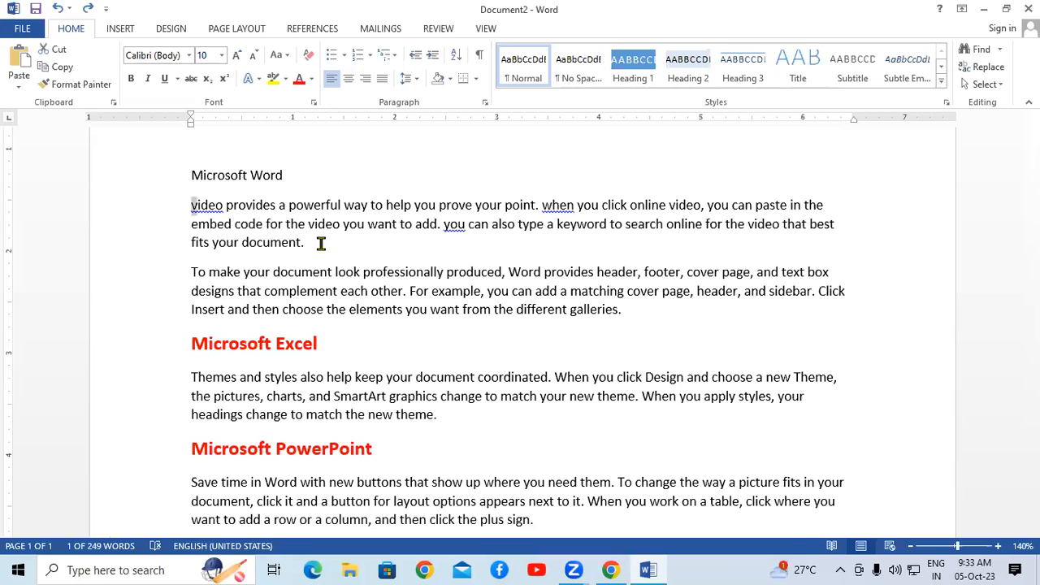
left_click(321, 244)
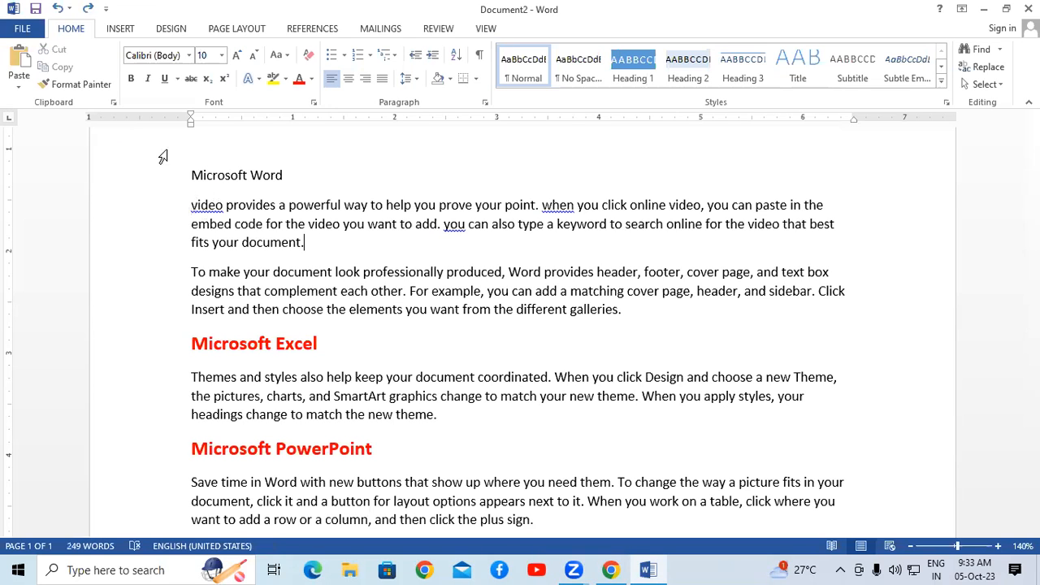
Step: View the page enlarged in the print preview and return to the document
left_click(15, 31)
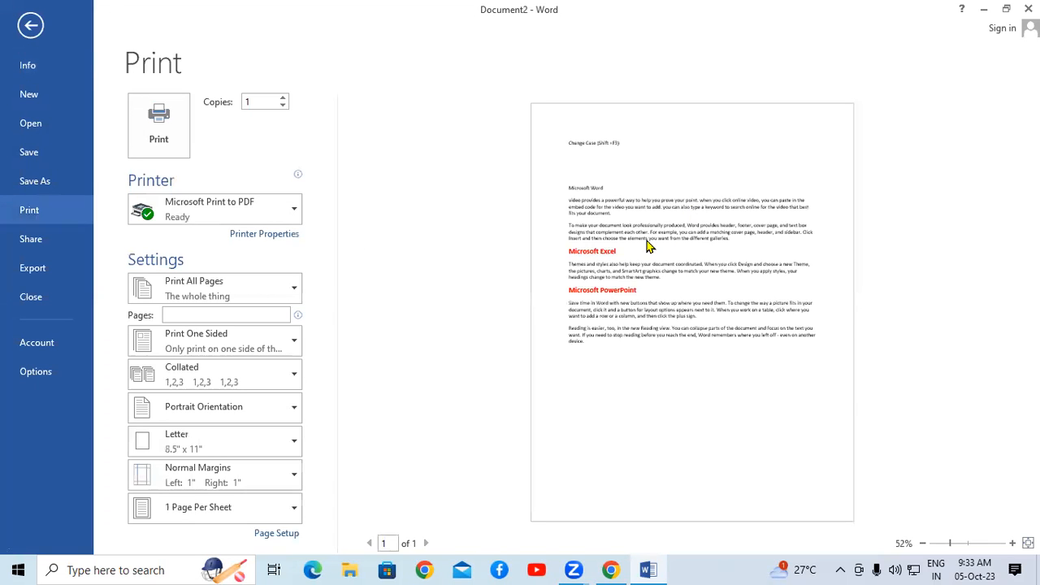
scroll(648, 245, "up", 5)
scroll(648, 245, "up", 3)
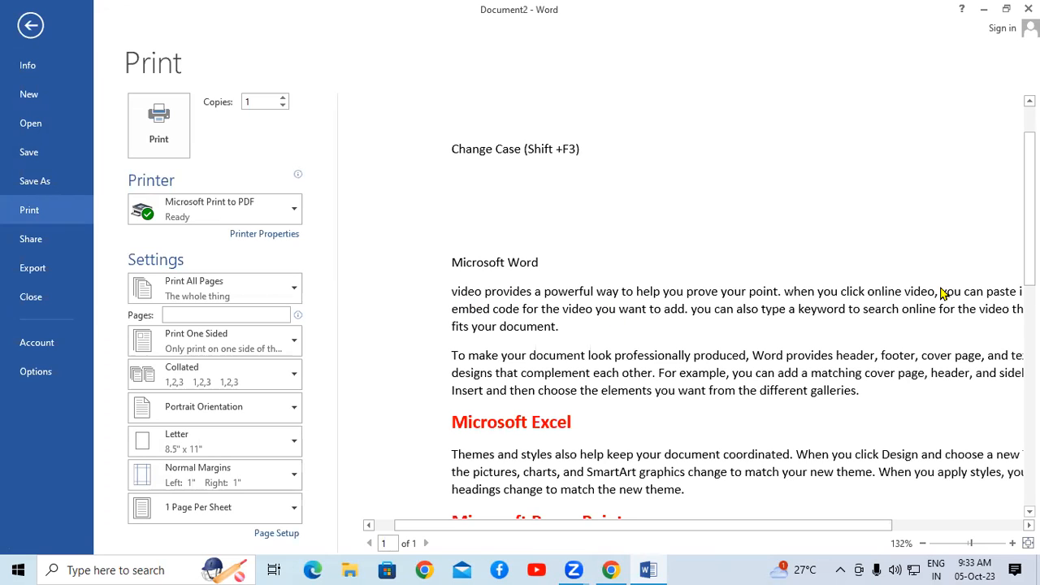
left_click(30, 28)
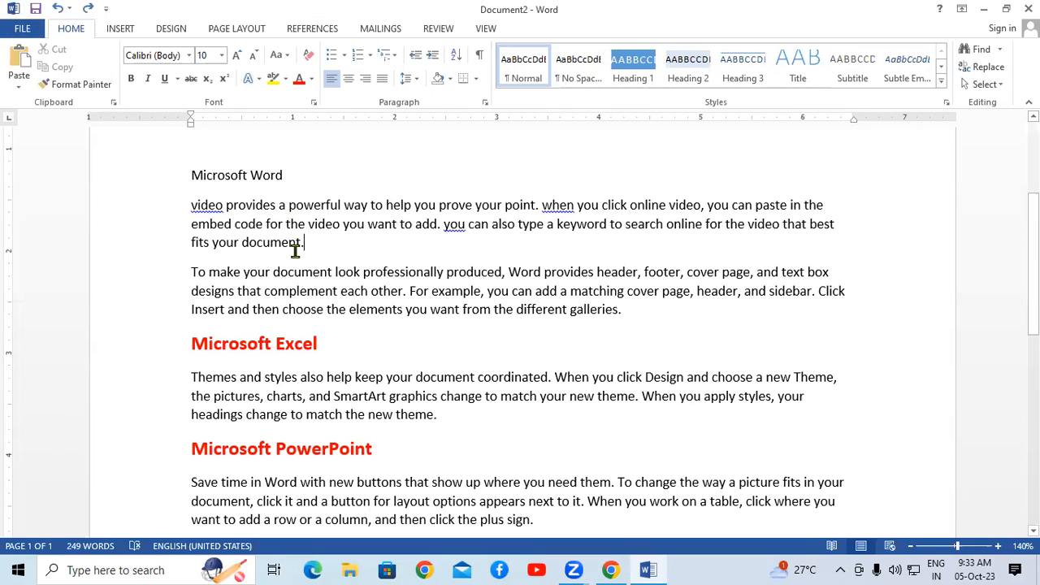
Step: Change the whole first paragraph under the "Microsoft Word" heading to Sentence case
left_click_drag(300, 242, 174, 206)
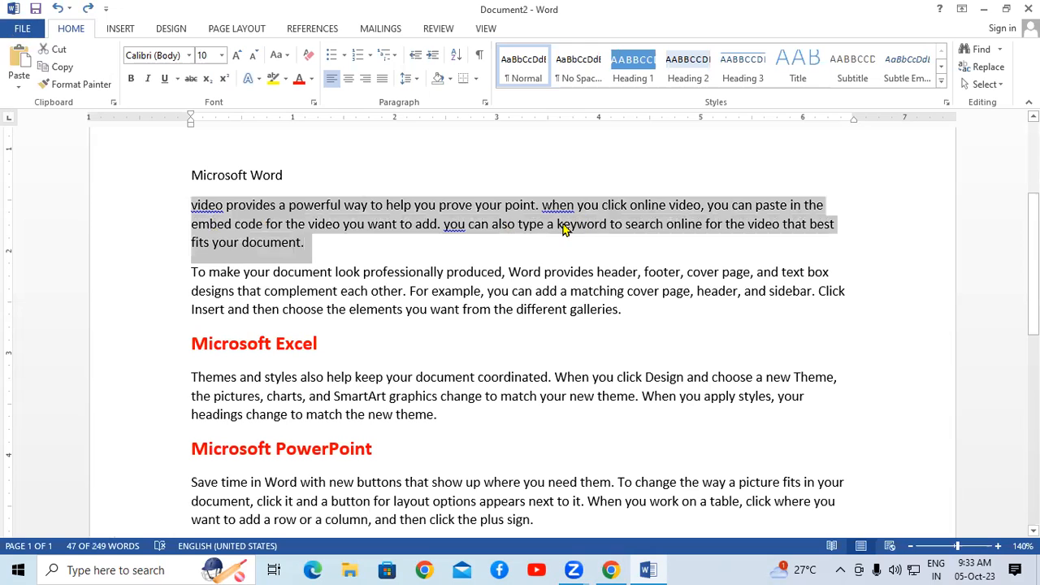
left_click(277, 55)
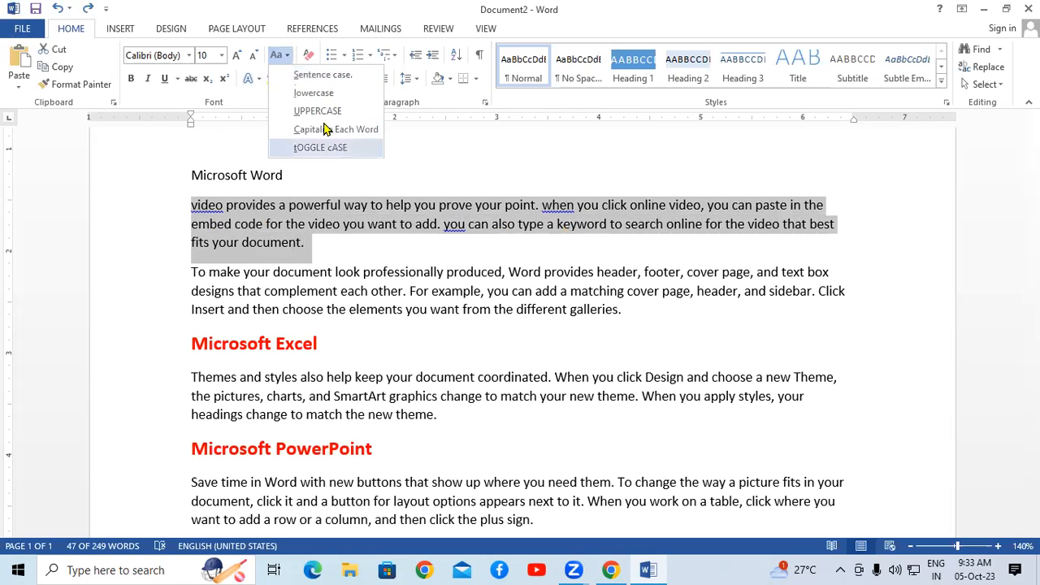
left_click(309, 74)
left_click(317, 246)
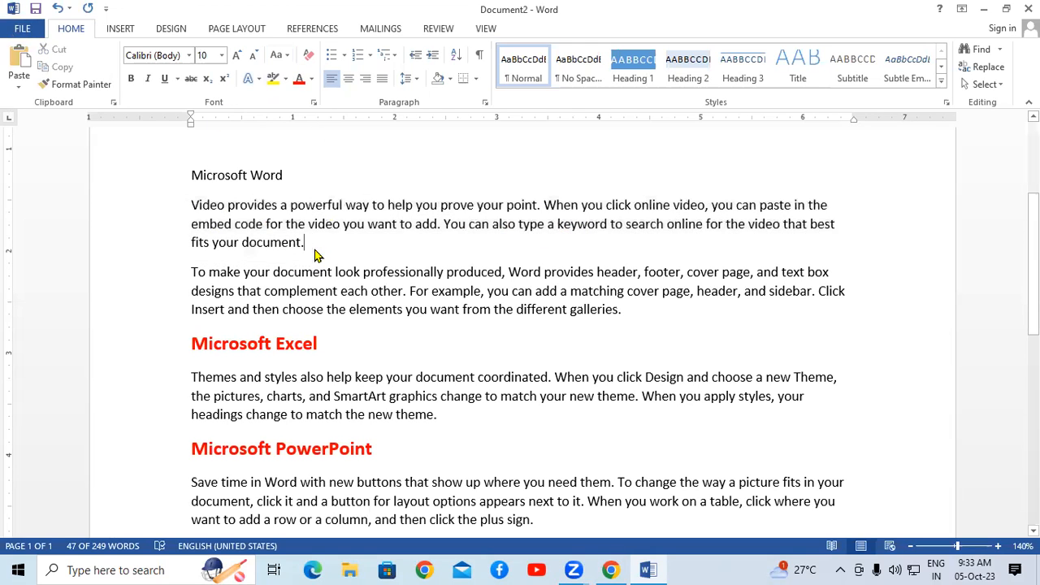
Step: Cycle the first paragraph's case through uppercase and lowercase back to sentence case with the Change Case shortcut
left_click_drag(316, 246, 188, 208)
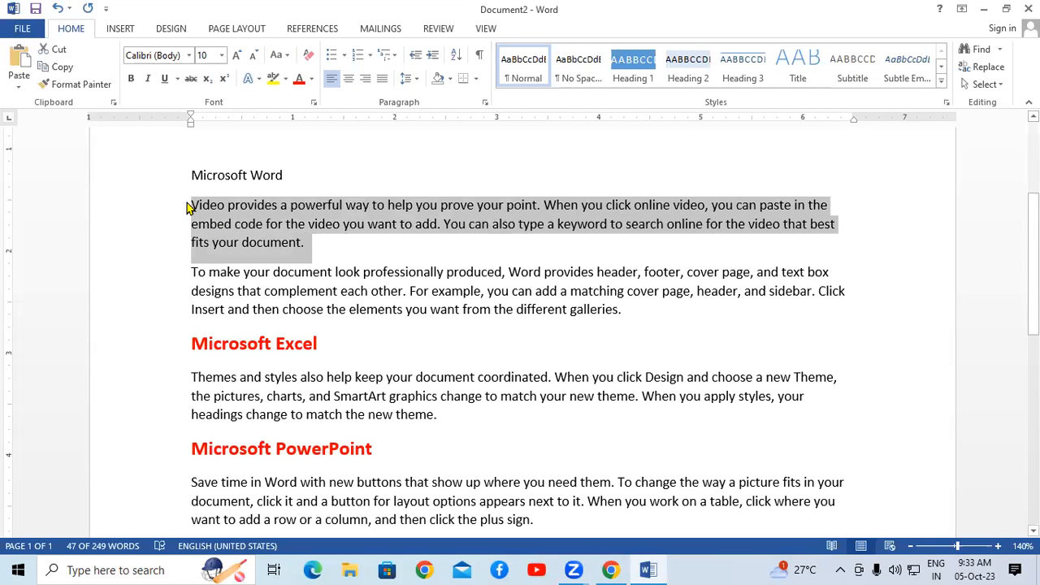
key("shift+F3")
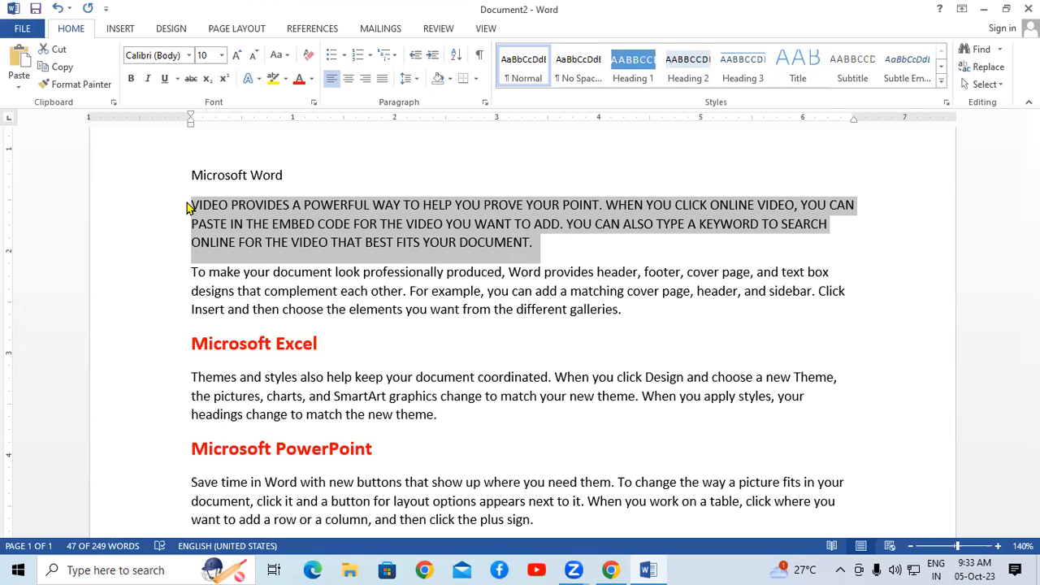
key("shift+F3")
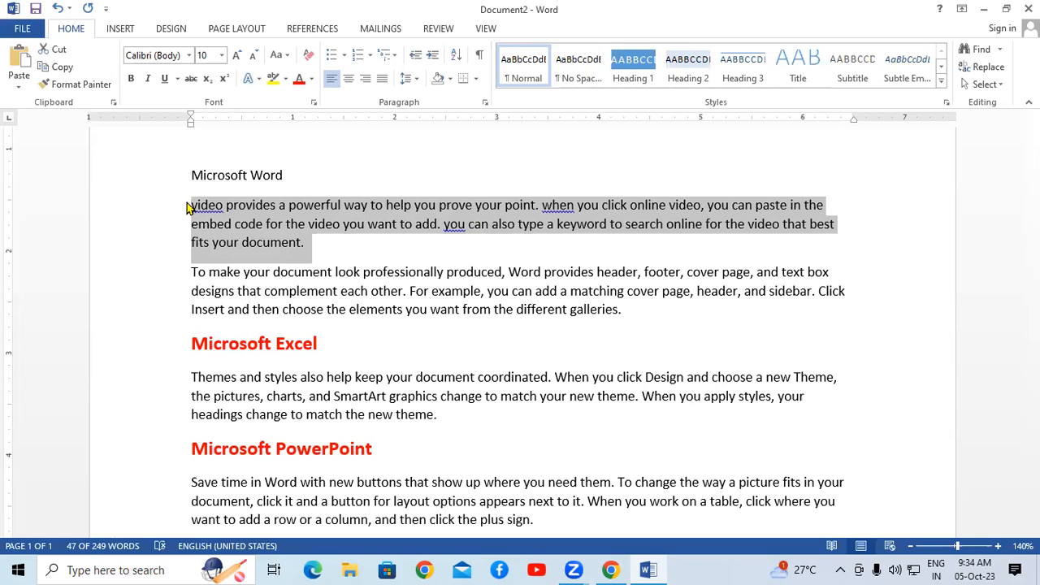
key("shift+F3")
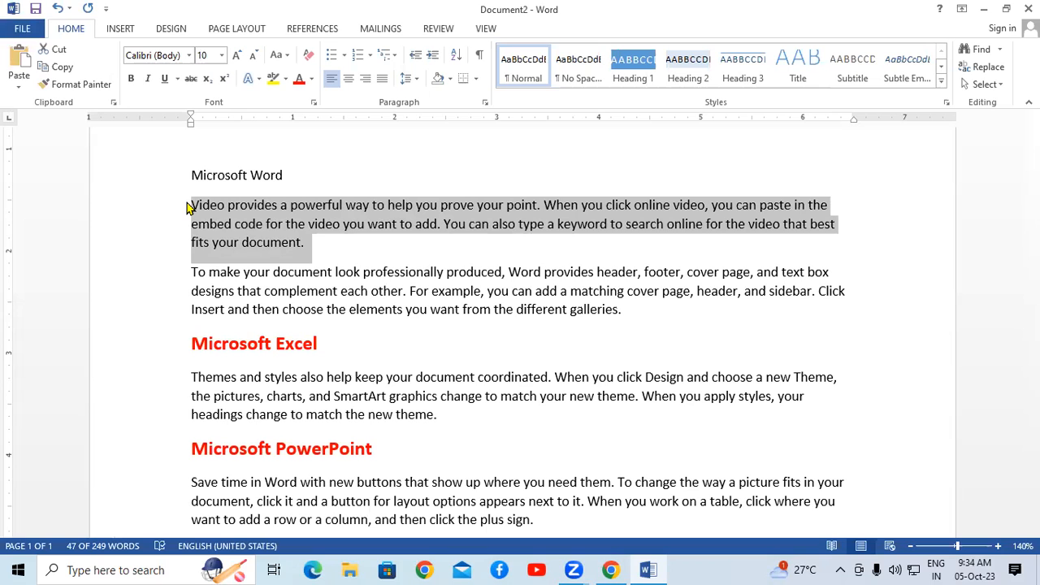
Step: Run the first paragraph once more through uppercase, lowercase and sentence case, and deselect it
key("shift+F3")
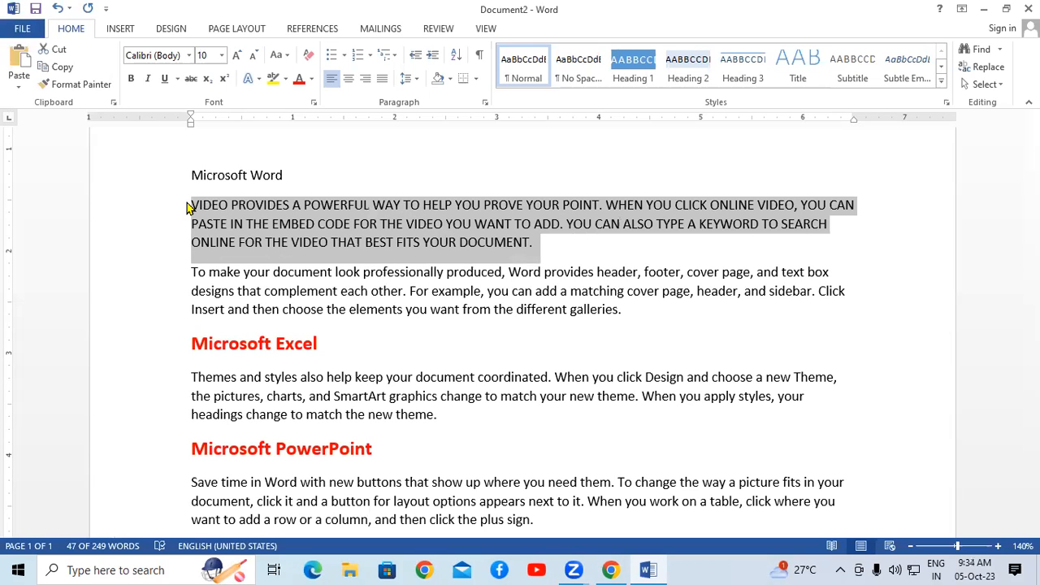
key("shift+F3")
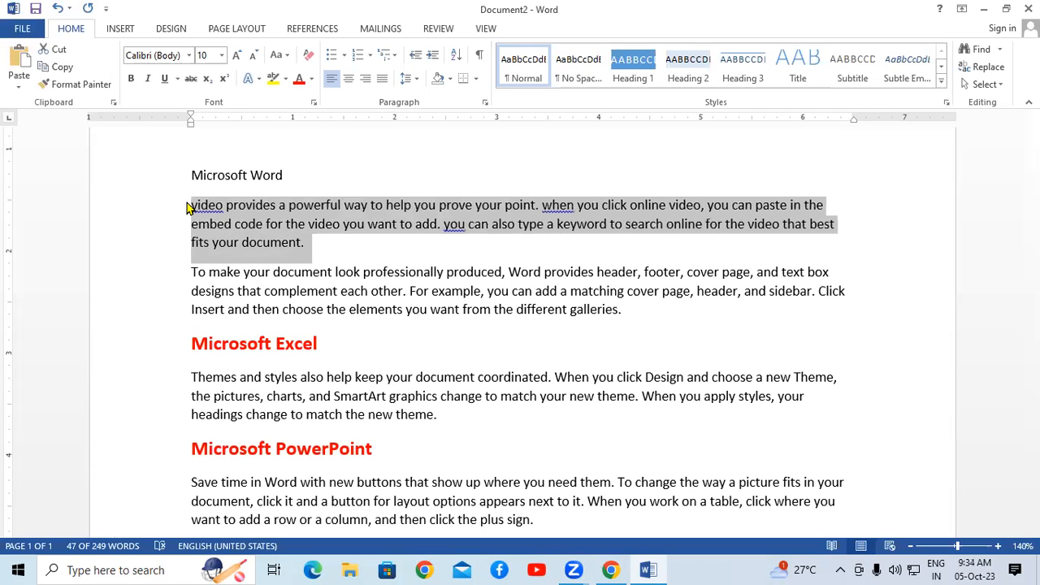
key("shift+F3")
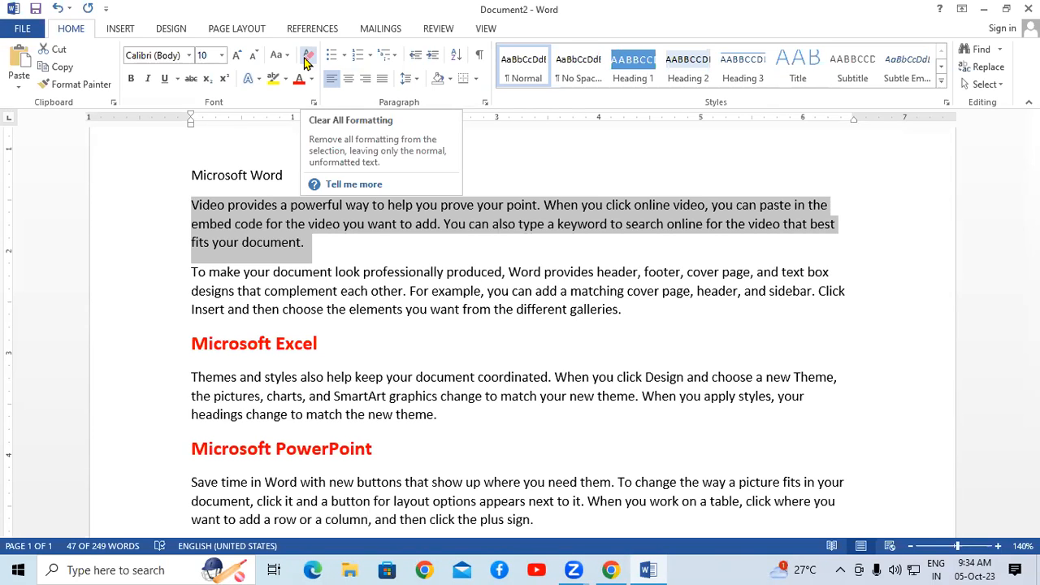
left_click(483, 290)
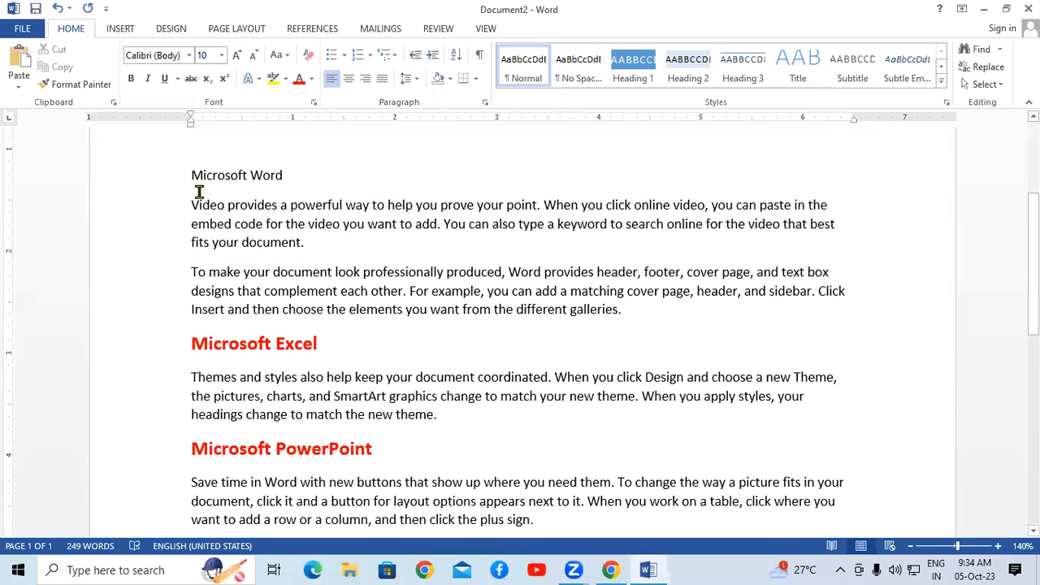
Step: Remove bold from the "Microsoft Excel" heading and reduce its font size to 9
left_click_drag(1033, 252, 1033, 282)
left_click(533, 218)
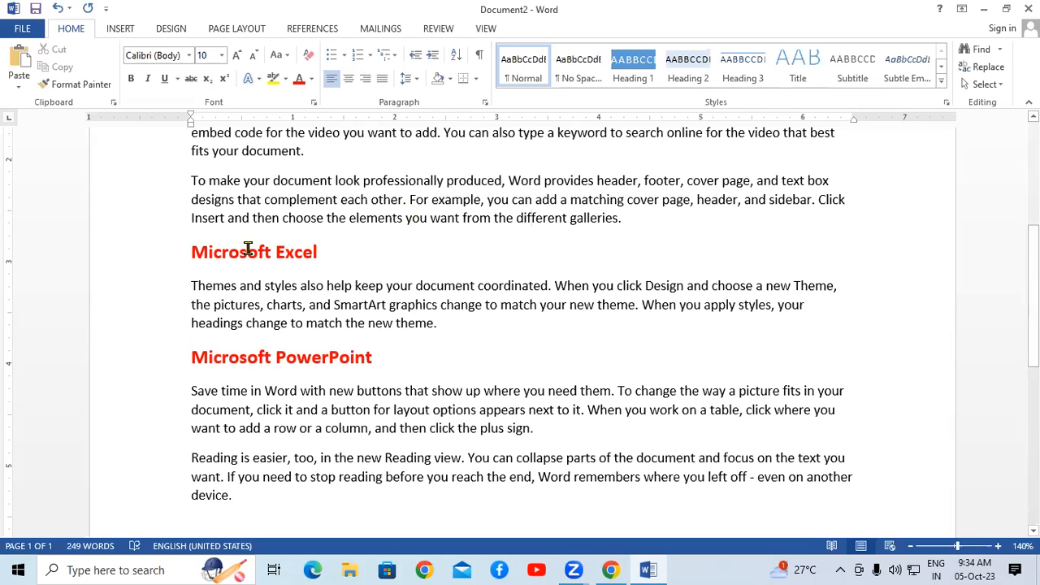
left_click_drag(215, 252, 337, 252)
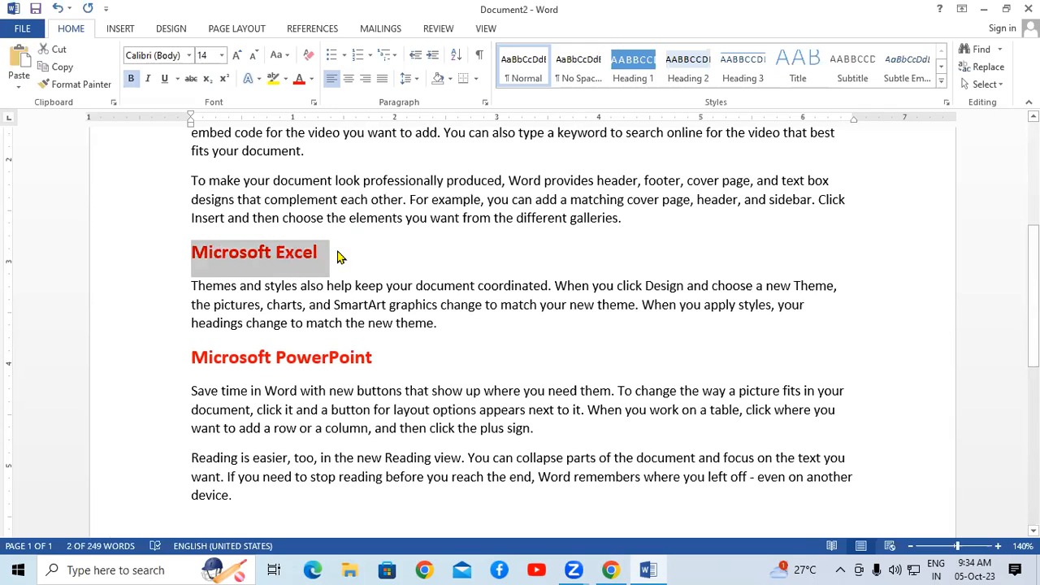
left_click(336, 253)
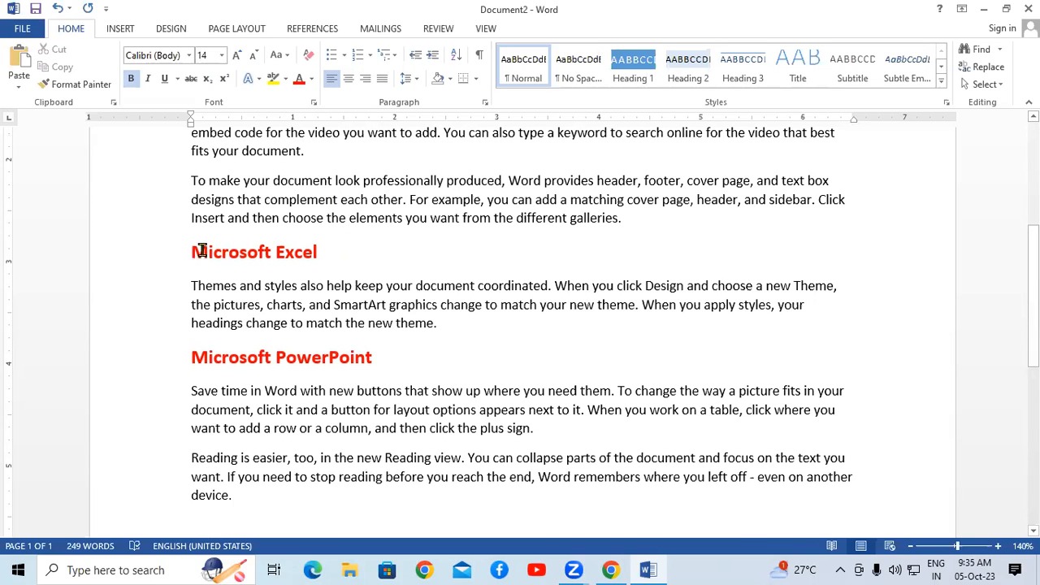
left_click_drag(195, 254, 330, 253)
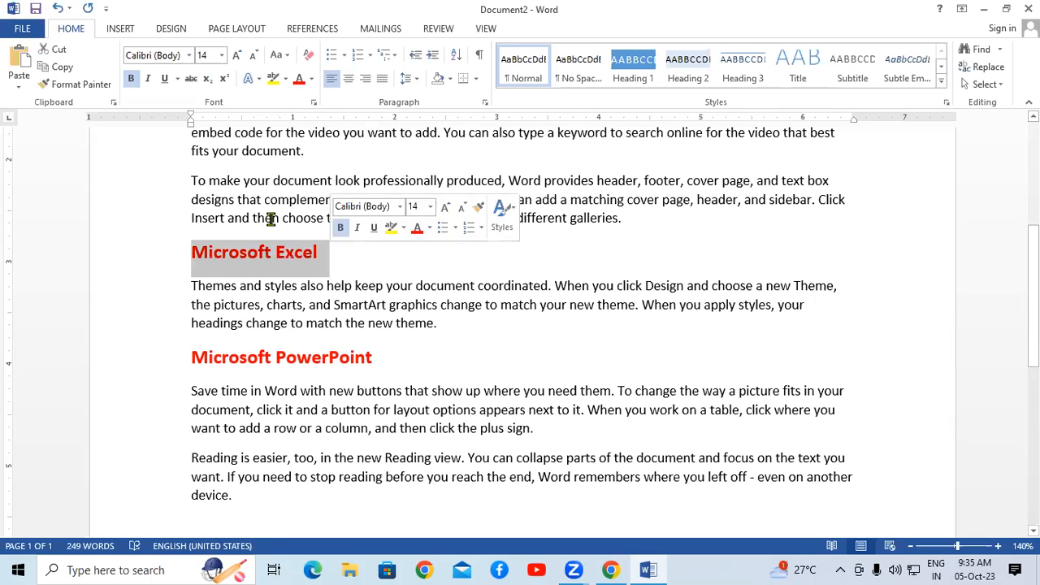
left_click(132, 79)
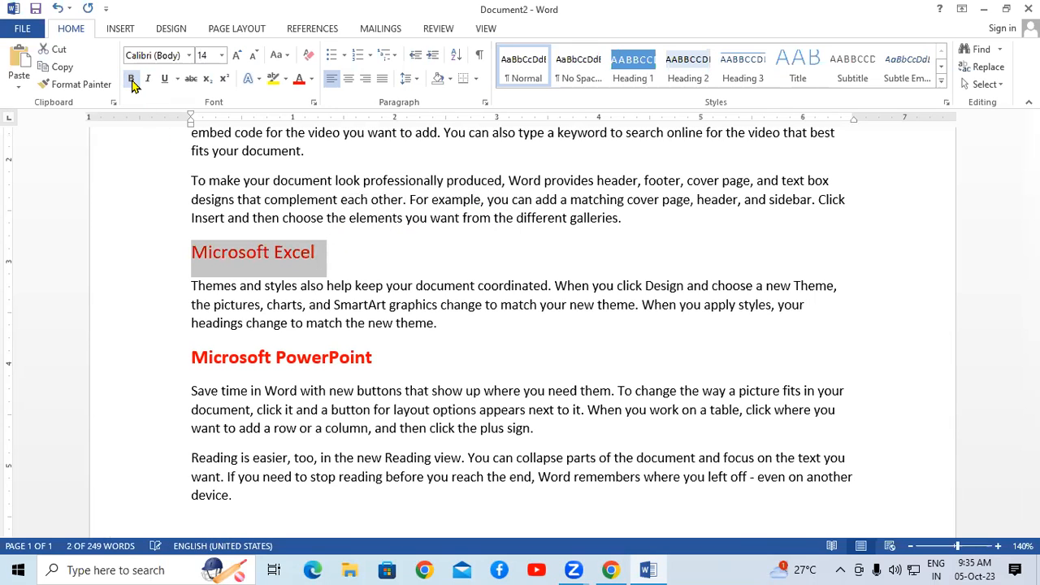
left_click(254, 56)
left_click(254, 55)
left_click(254, 55)
left_click(254, 55)
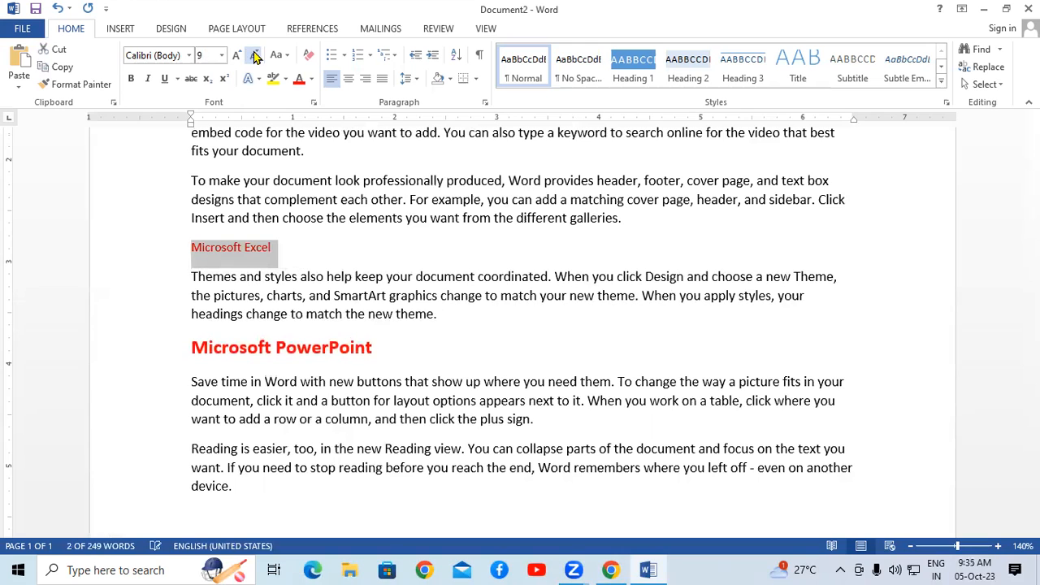
Step: Set the font color of the "Microsoft Excel" heading to black
left_click(311, 79)
left_click(315, 98)
left_click(282, 249)
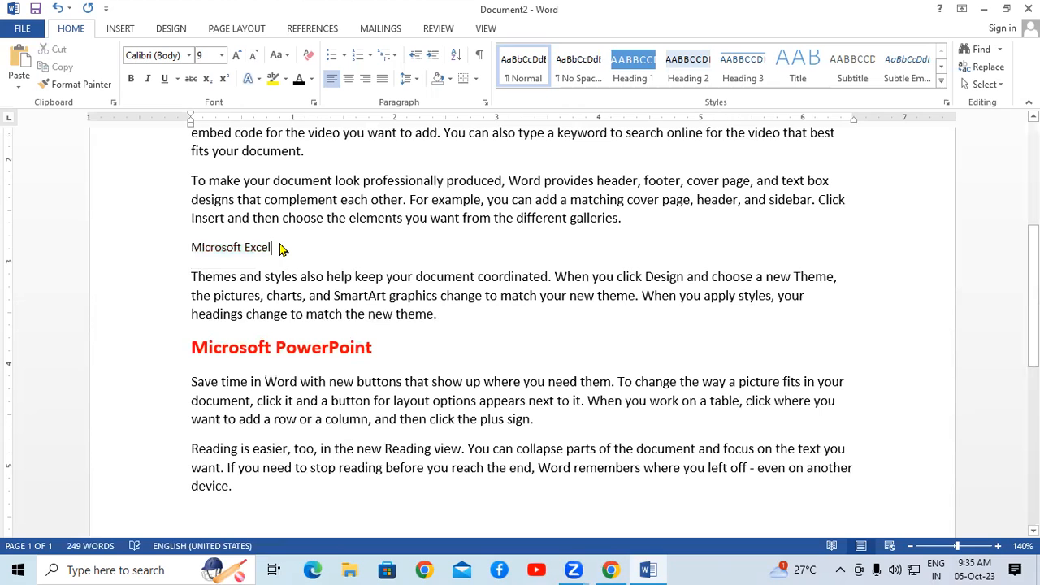
Step: Undo the color, size and bold changes on the "Microsoft Excel" heading, along with the last case change in the first paragraph
key("ctrl+z")
key("ctrl+z")
key("ctrl+z")
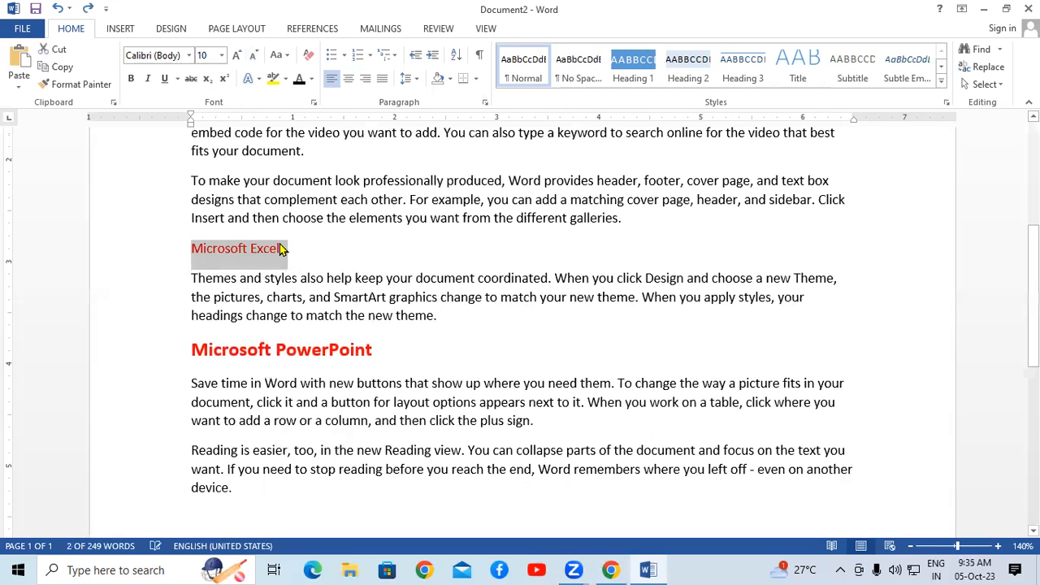
key("ctrl+z")
key("ctrl+z")
key("ctrl+z")
key("ctrl+z")
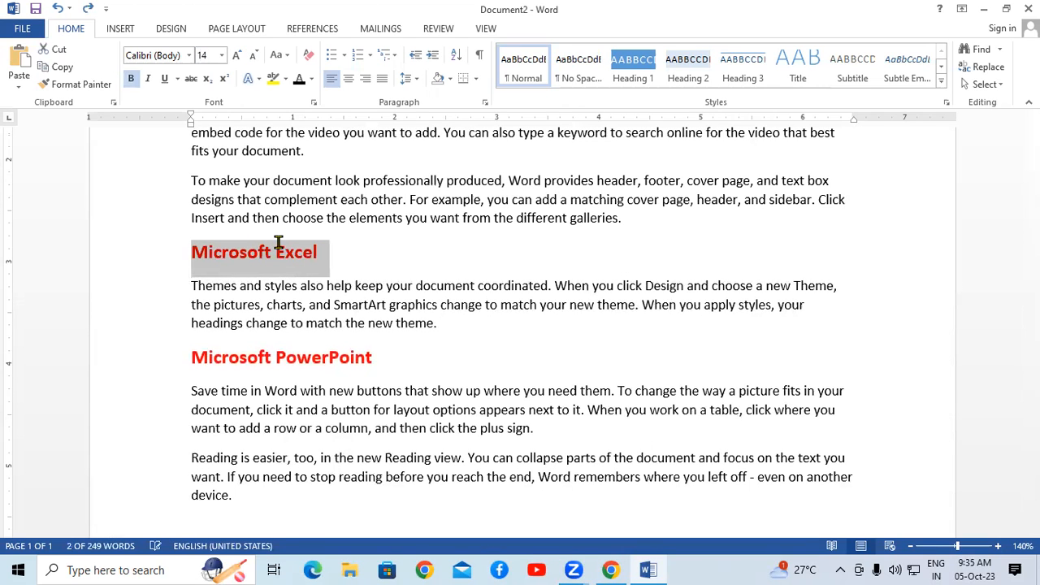
left_click(334, 252)
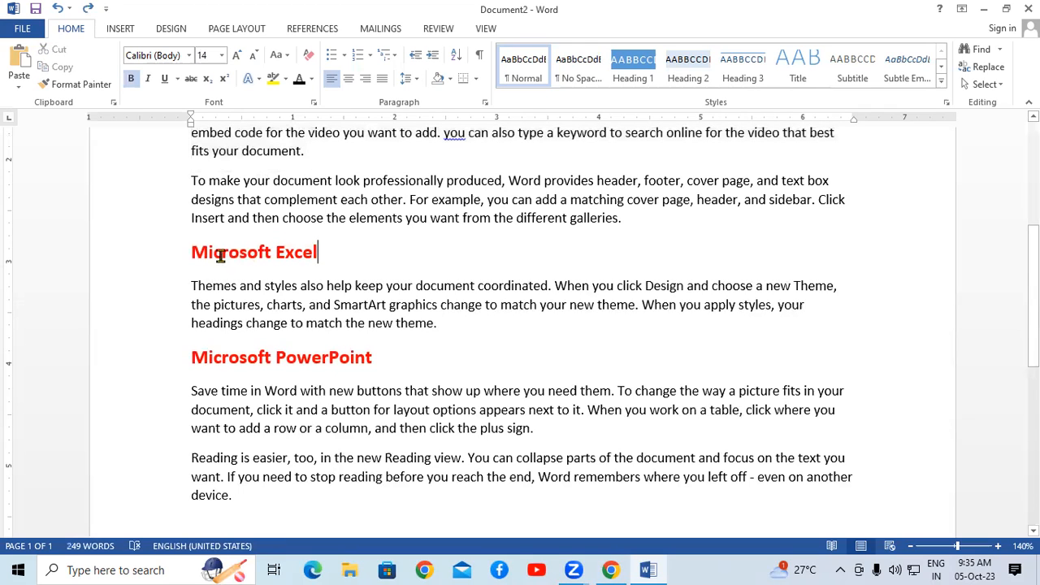
Step: Clear all formatting from the "Microsoft Excel" heading
left_click_drag(186, 252, 344, 255)
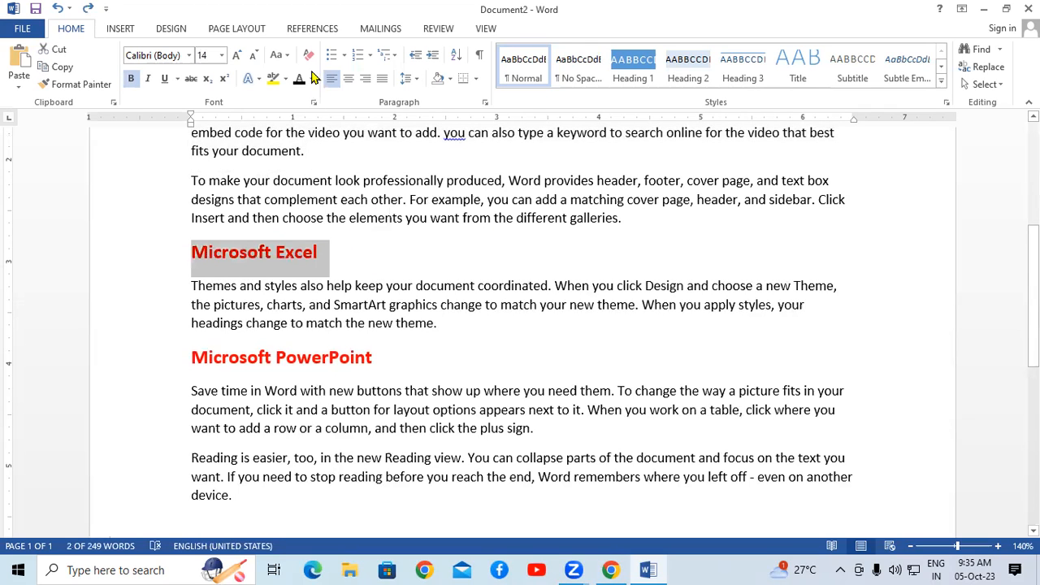
left_click(308, 58)
left_click(317, 264)
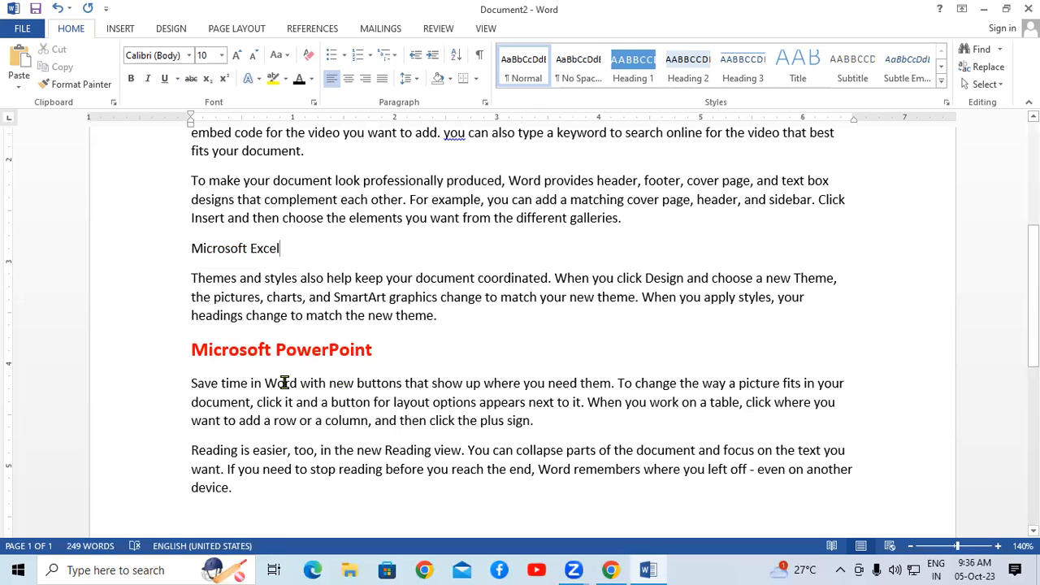
Step: Apply a single underline to the "Microsoft PowerPoint" heading
left_click_drag(192, 351, 377, 353)
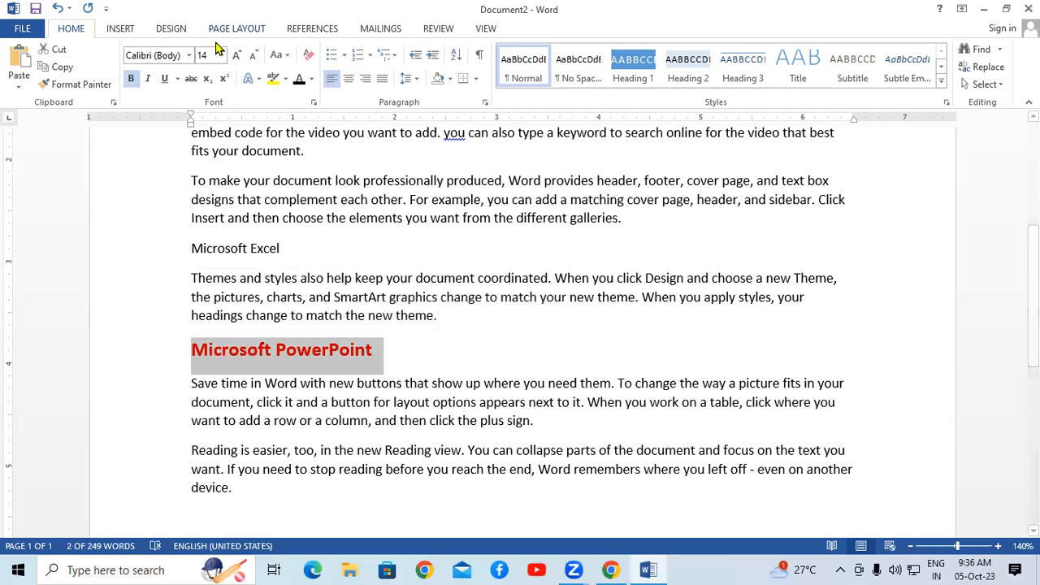
left_click(166, 84)
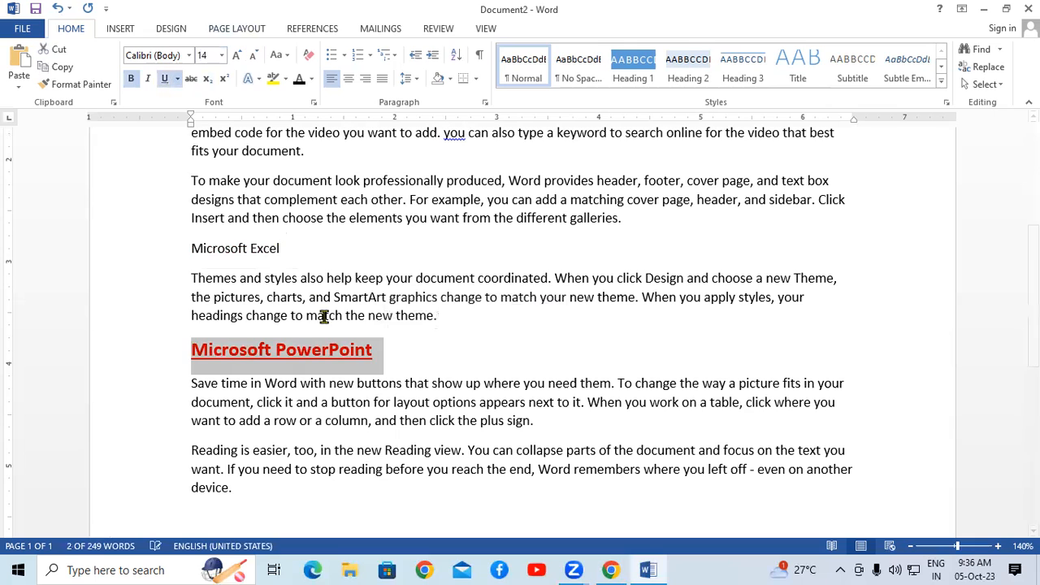
left_click(394, 360)
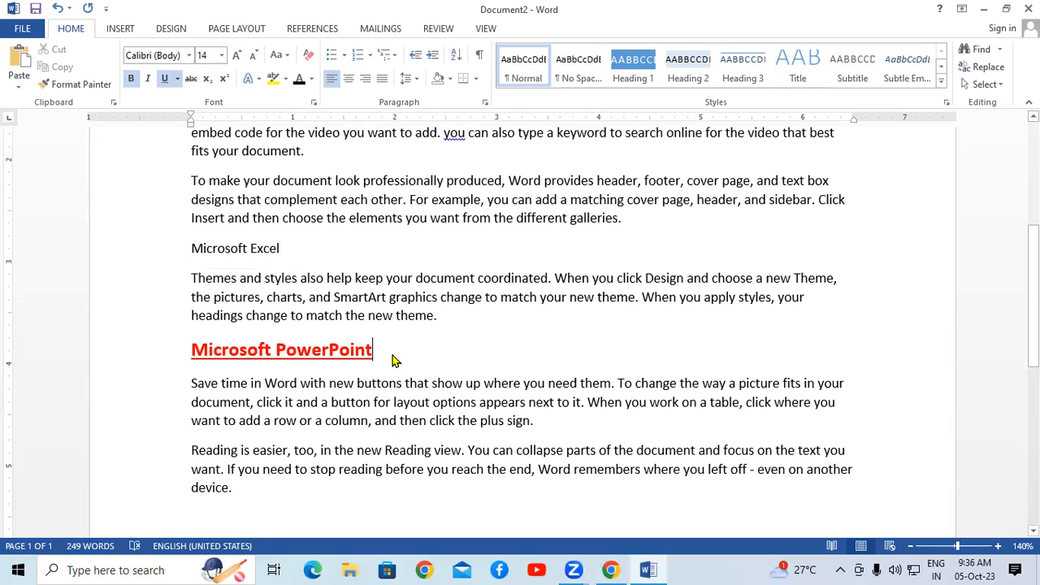
Step: Change the underline of the "Microsoft PowerPoint" heading to a double line
left_click_drag(372, 355, 191, 355)
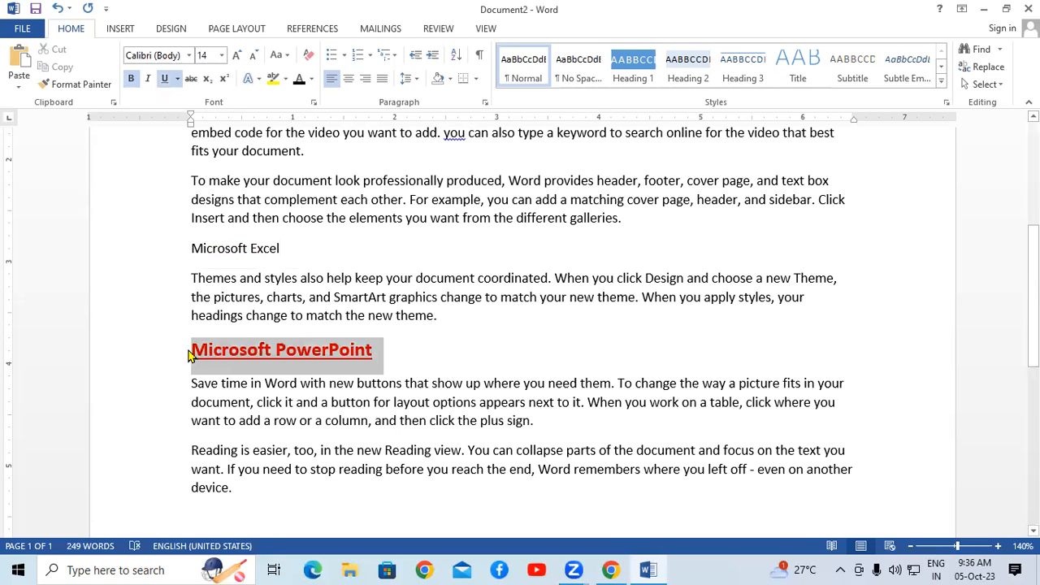
left_click(176, 79)
left_click(192, 123)
left_click(434, 373)
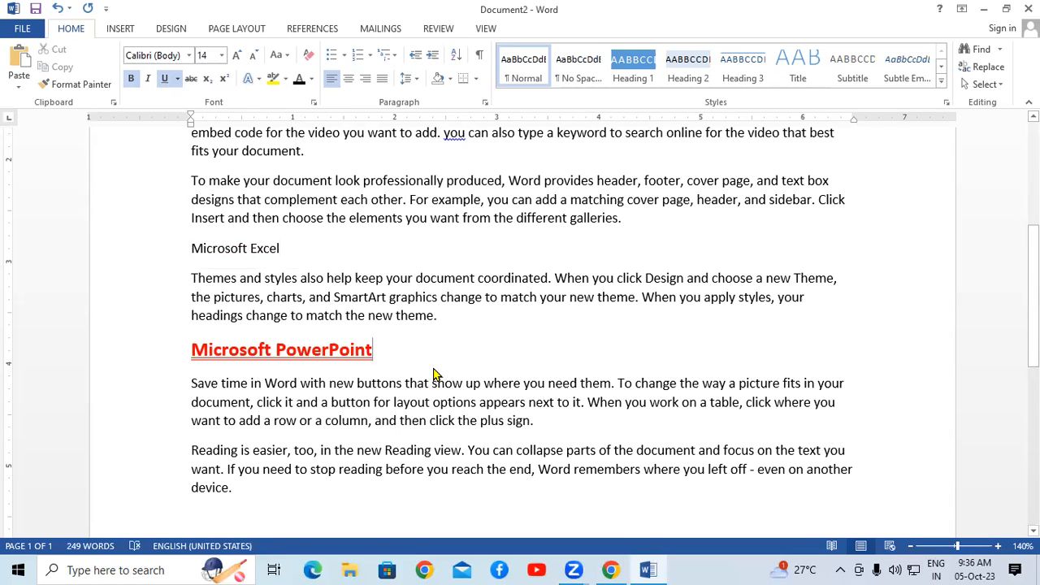
Step: Change the underline of the "Microsoft PowerPoint" heading to a dashed line
left_click_drag(379, 351, 191, 353)
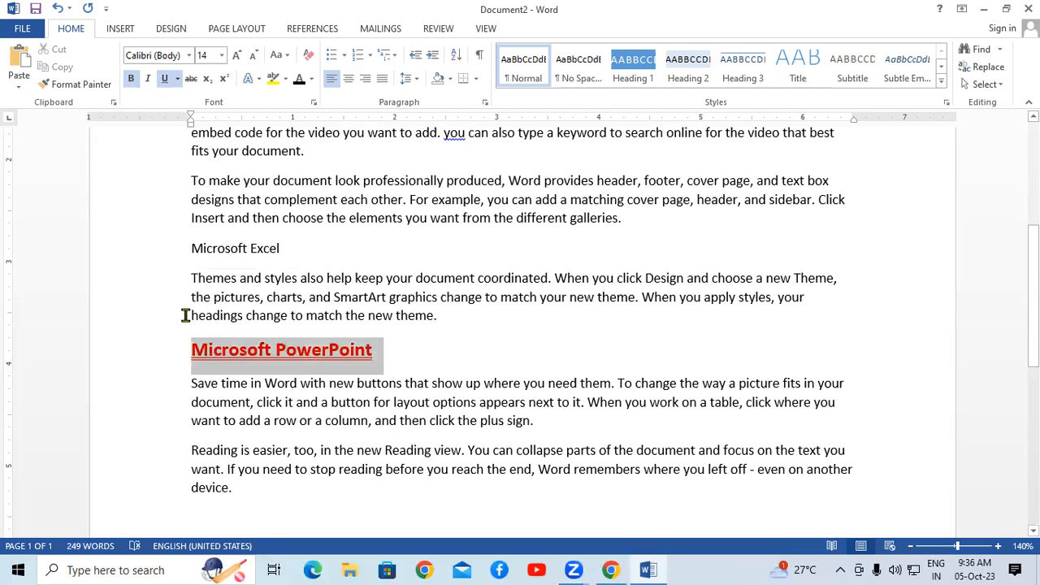
left_click(177, 79)
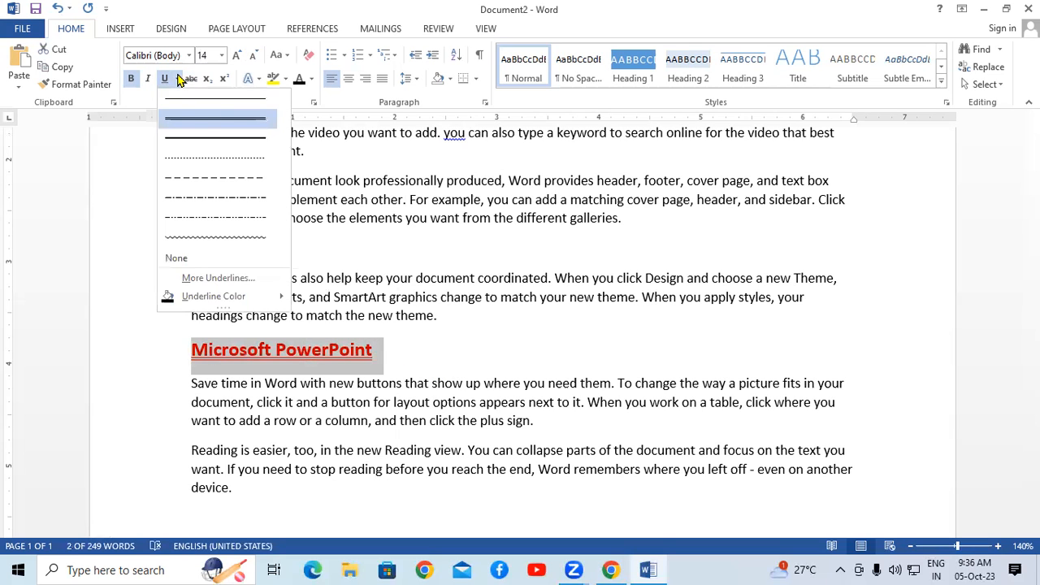
left_click(211, 178)
left_click(420, 354)
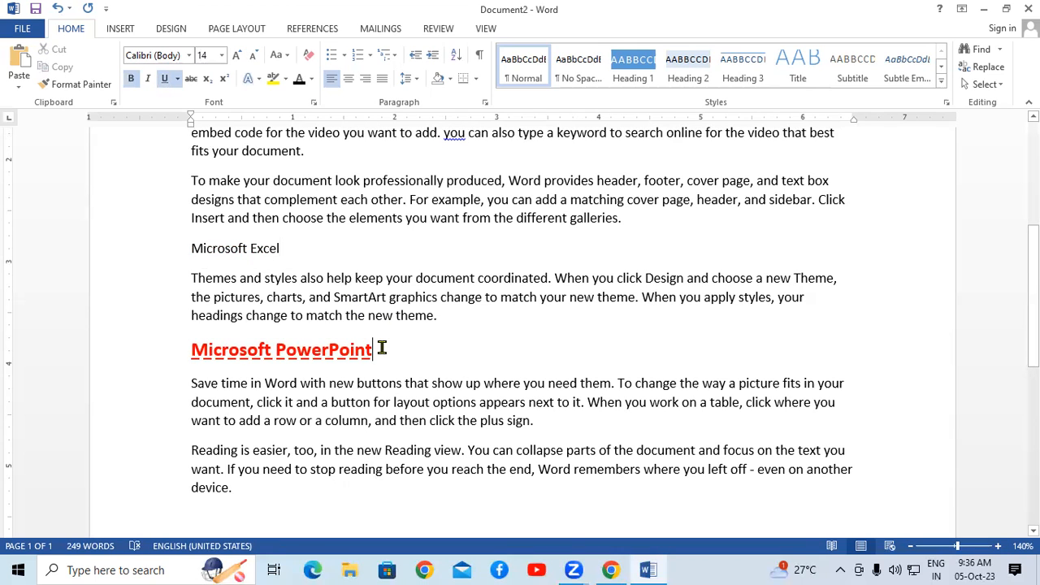
Step: Undo the underline changes on the "Microsoft PowerPoint" heading
triple_click(382, 350)
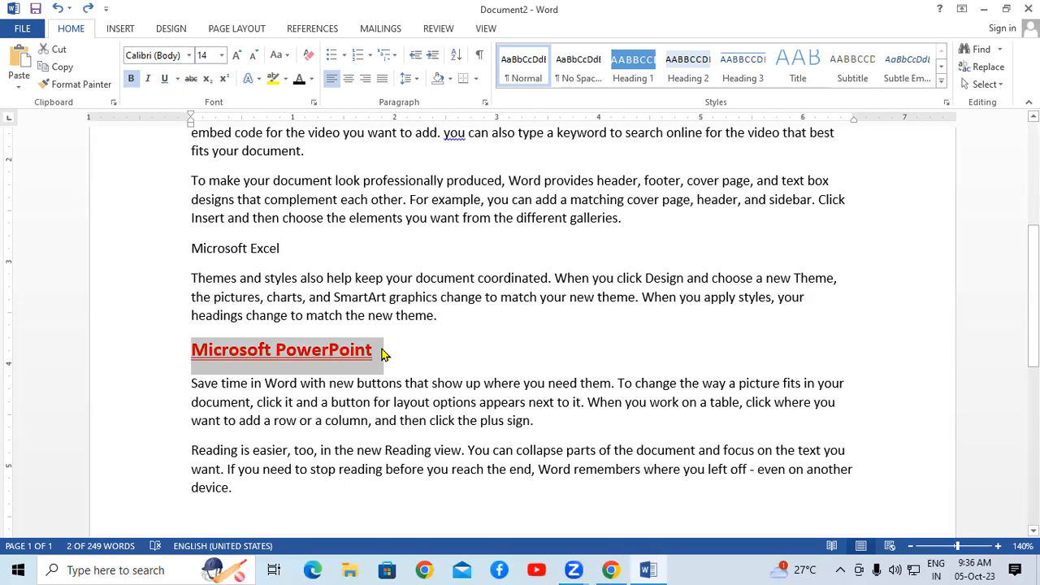
key("ctrl+u")
left_click(378, 350)
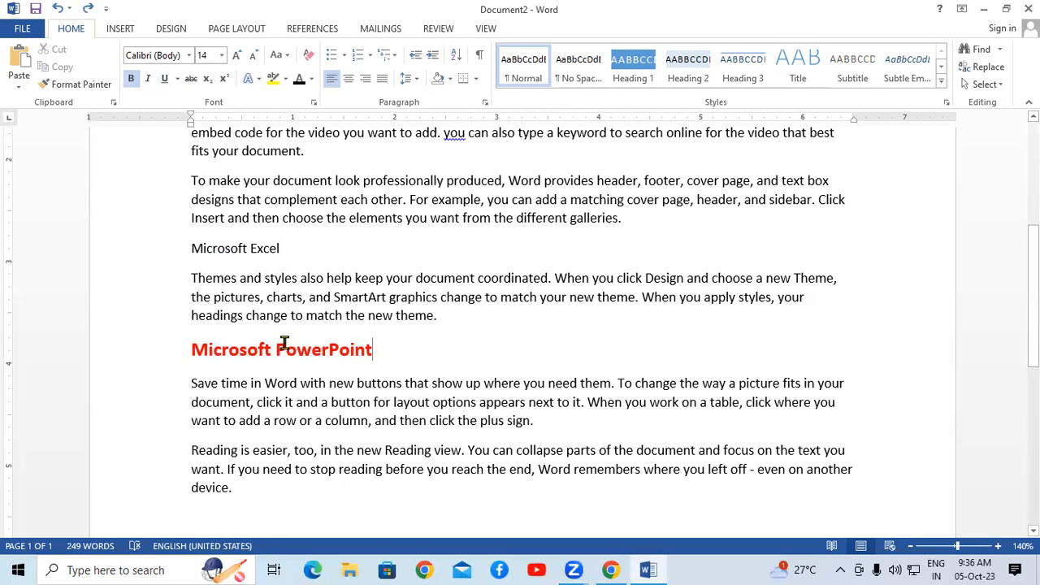
Step: Apply and remove a single underline on the "Microsoft PowerPoint" heading, and give it a double underline
triple_click(192, 350)
key("ctrl+u")
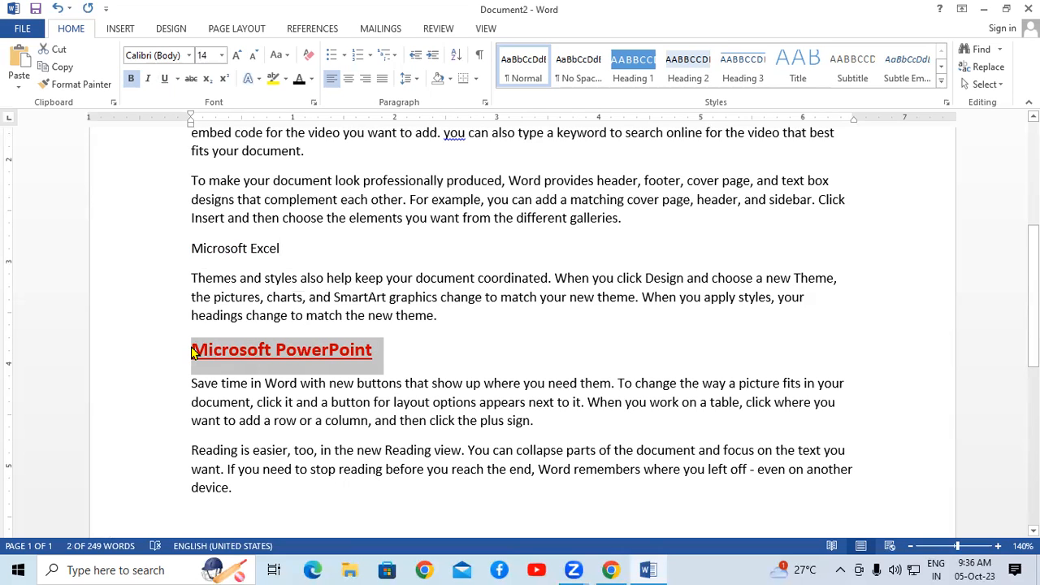
key("ctrl+u")
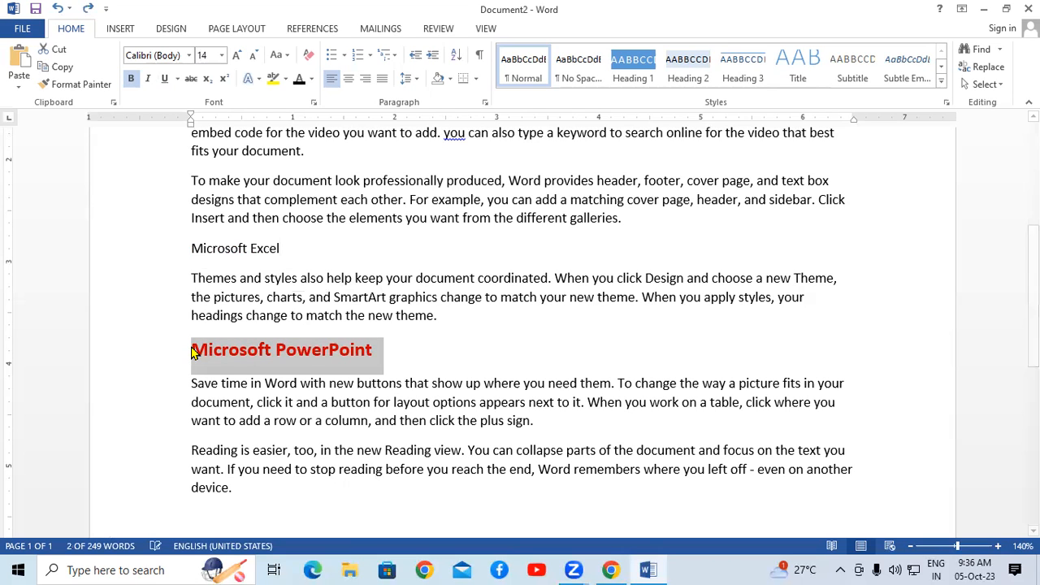
key("ctrl+shift+d")
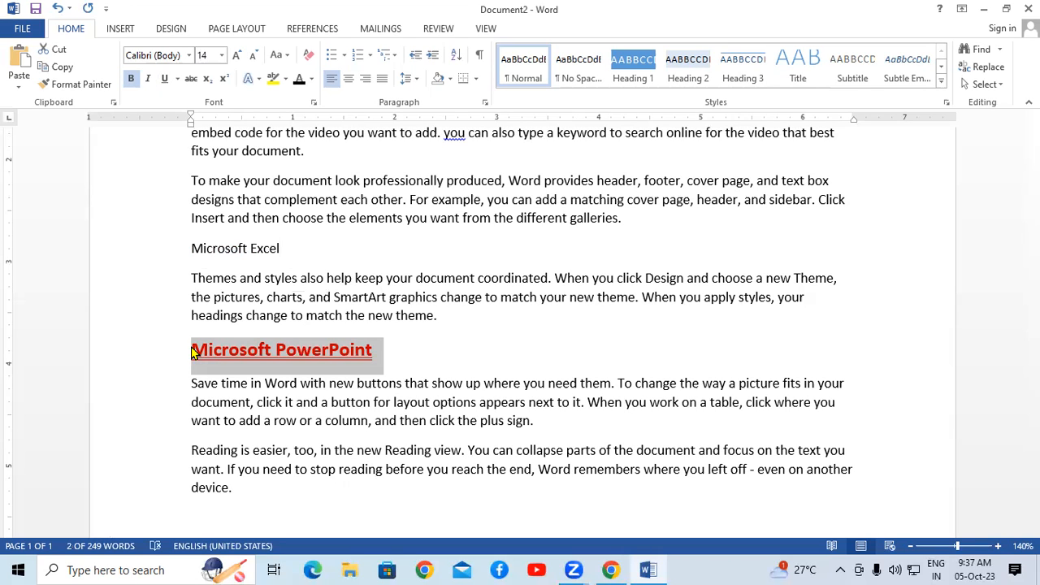
Step: Add the line "Double Underline (Ctrl+Shift+D)" below the "Microsoft Excel" heading, leaving an empty paragraph between them
left_click(330, 259)
key("Return")
key("Return")
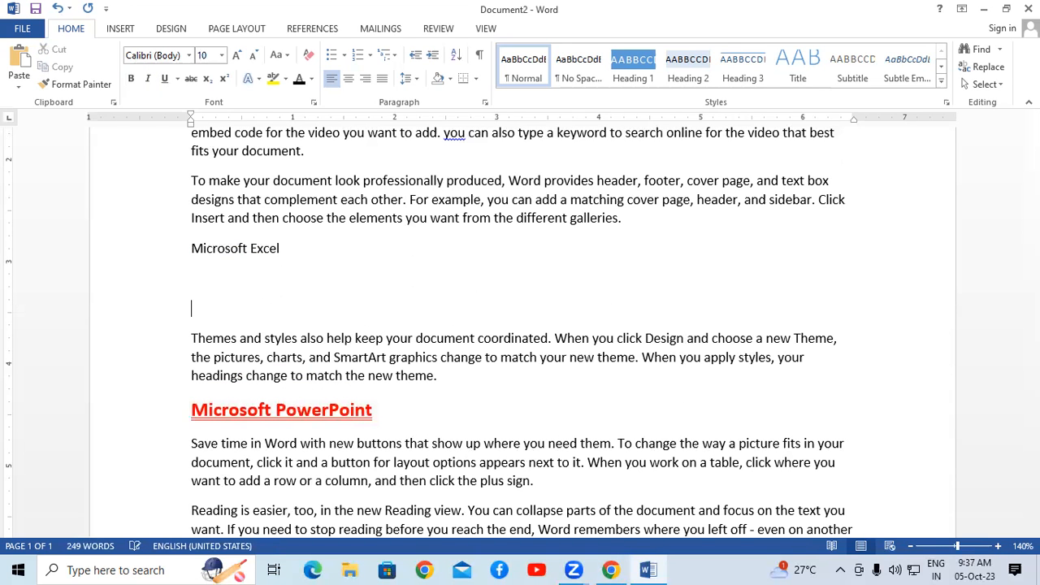
type("Double Underline (C")
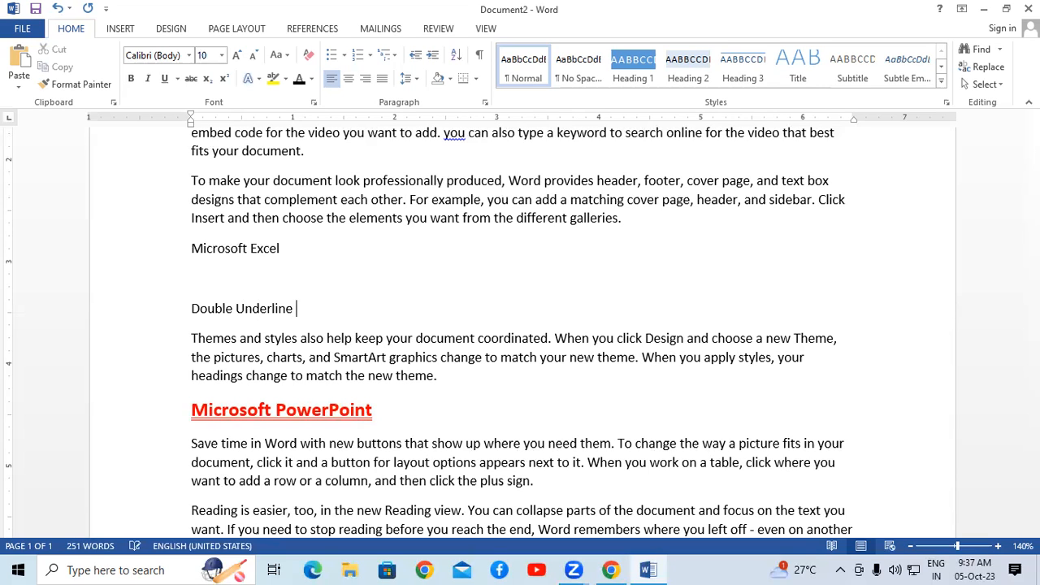
type("trl+Shift+D)")
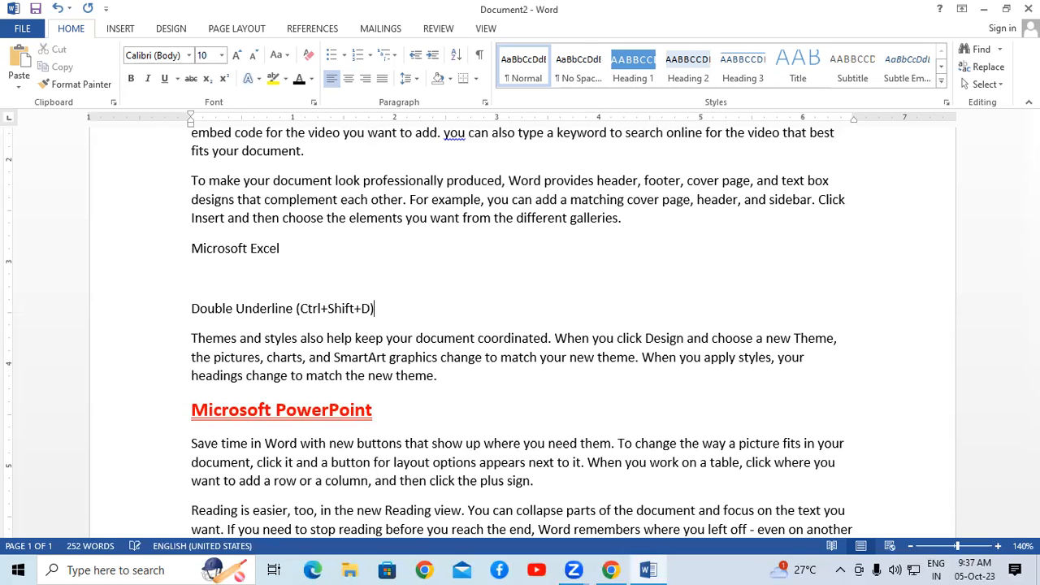
Step: Add the line "Single Underline (Ctrl+U)" directly beneath the double underline note
key("Return")
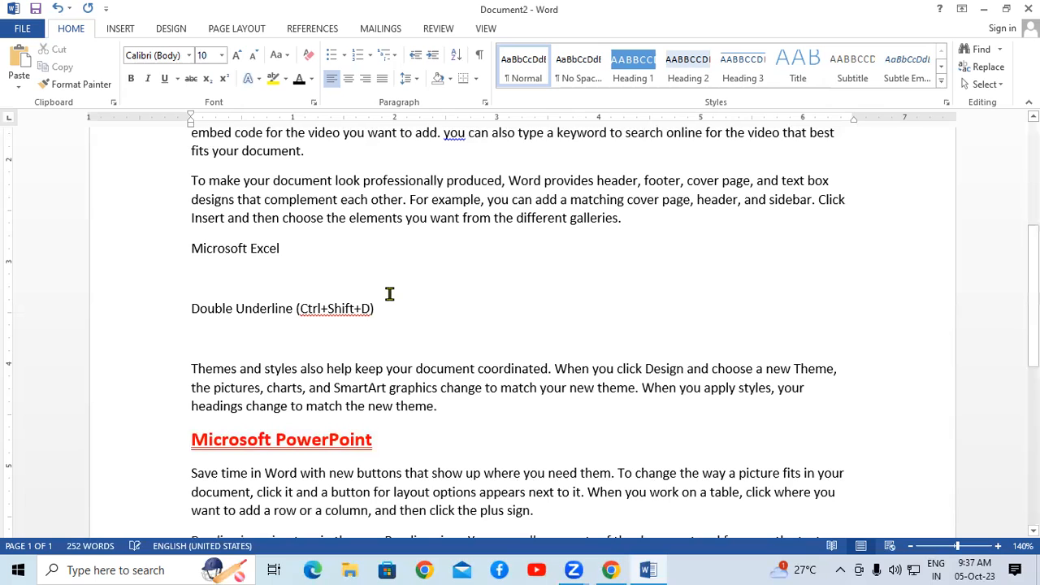
type("Single Underline (")
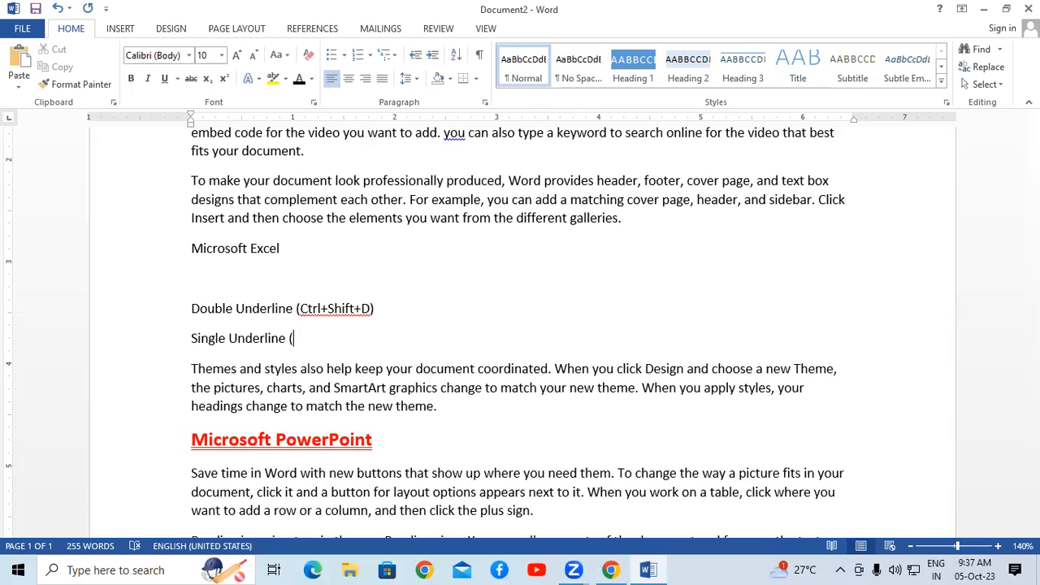
type("Ctrl+U)")
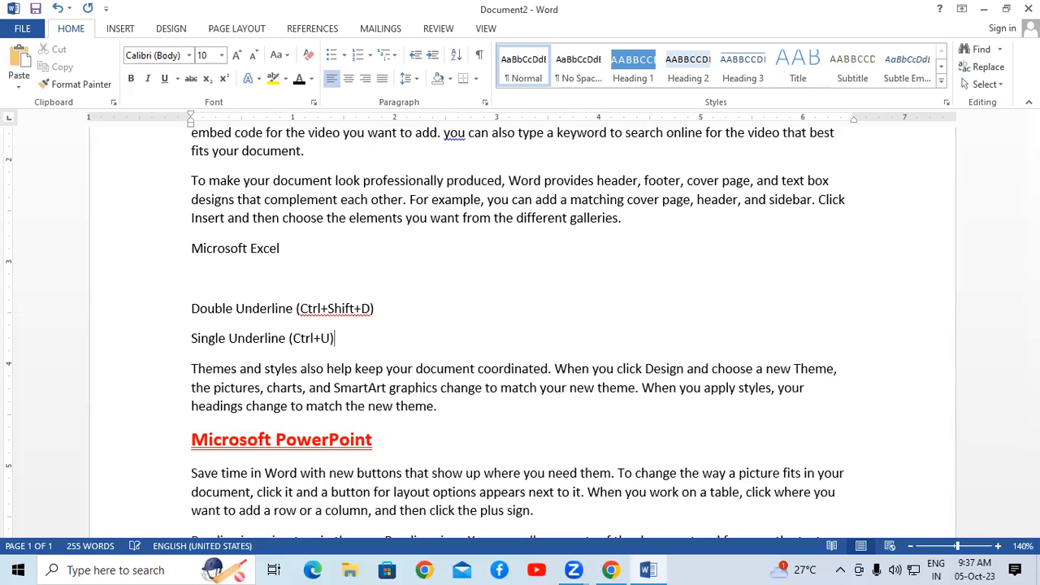
Step: Ignore the spelling flag on "Ctrl+Shift+D" and enlarge both underline shortcut notes to 26 pt
right_click(347, 310)
left_click(352, 341)
left_click(171, 308, "shift")
left_click(234, 57)
left_click(235, 57)
left_click(235, 57)
left_click(235, 57)
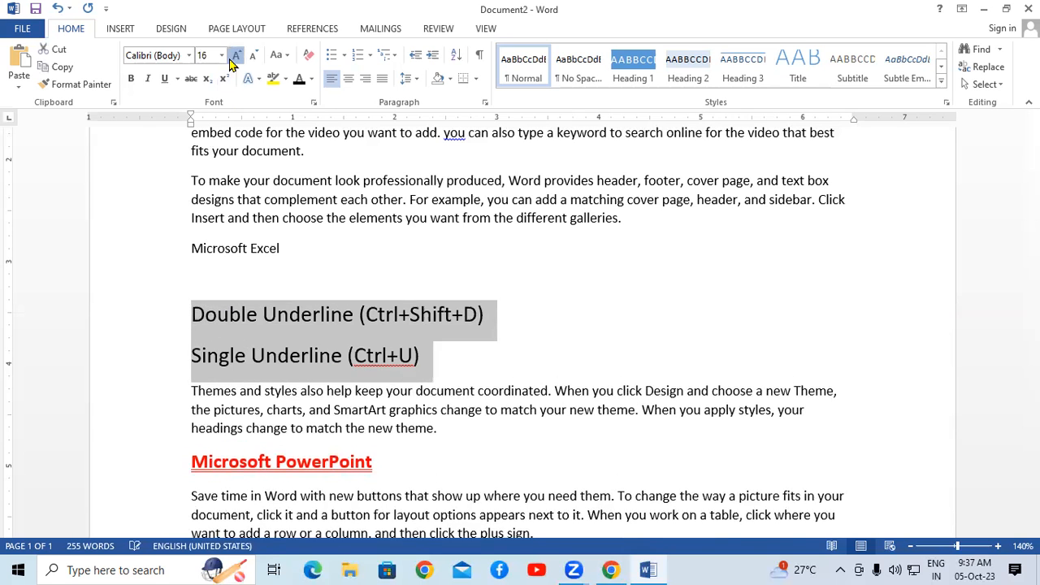
left_click(235, 57)
left_click(235, 57)
left_click(235, 57)
left_click(235, 57)
left_click(235, 57)
left_click(505, 393)
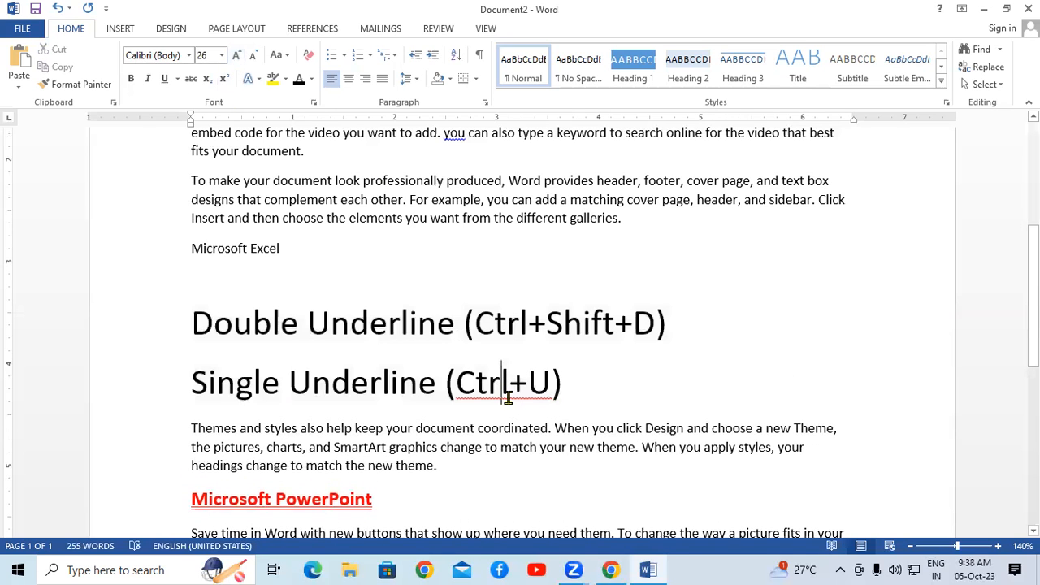
Step: Ignore the spelling flag on "Ctrl+U" and add an empty paragraph below the single underline note
right_click(508, 396)
left_click(573, 454)
left_click(631, 383)
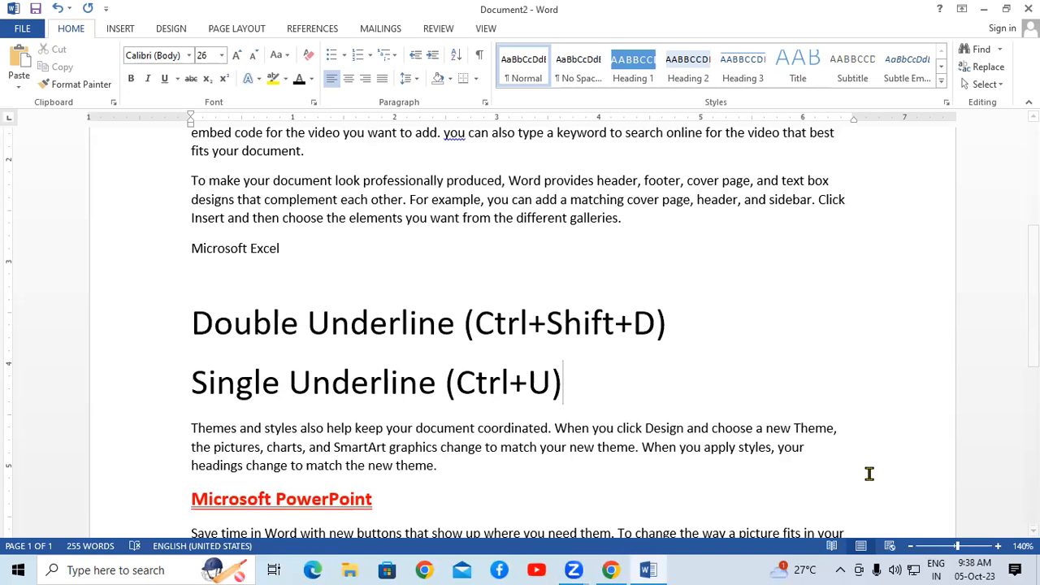
key("Return")
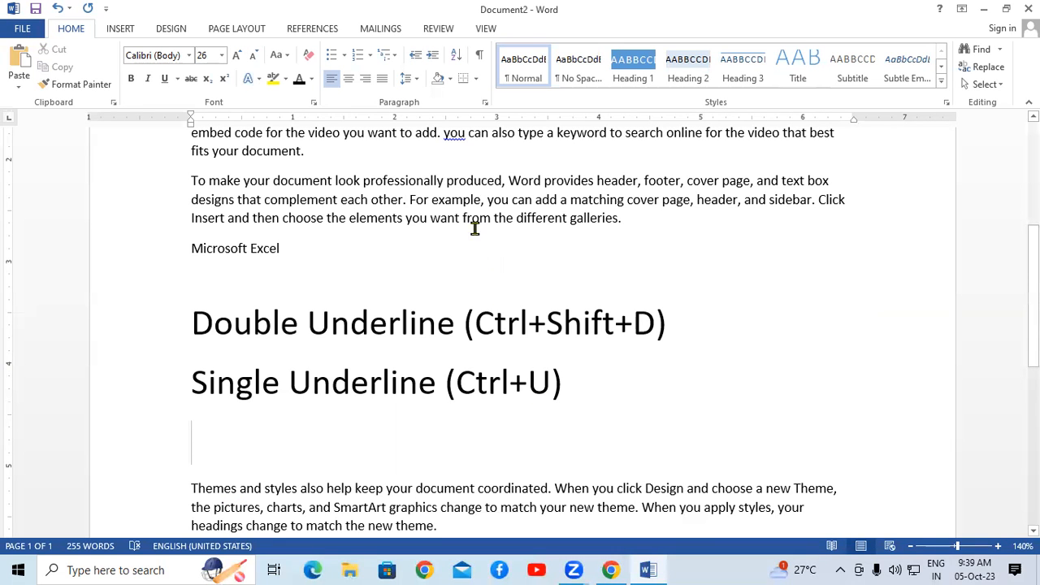
scroll(341, 327, "down", 5)
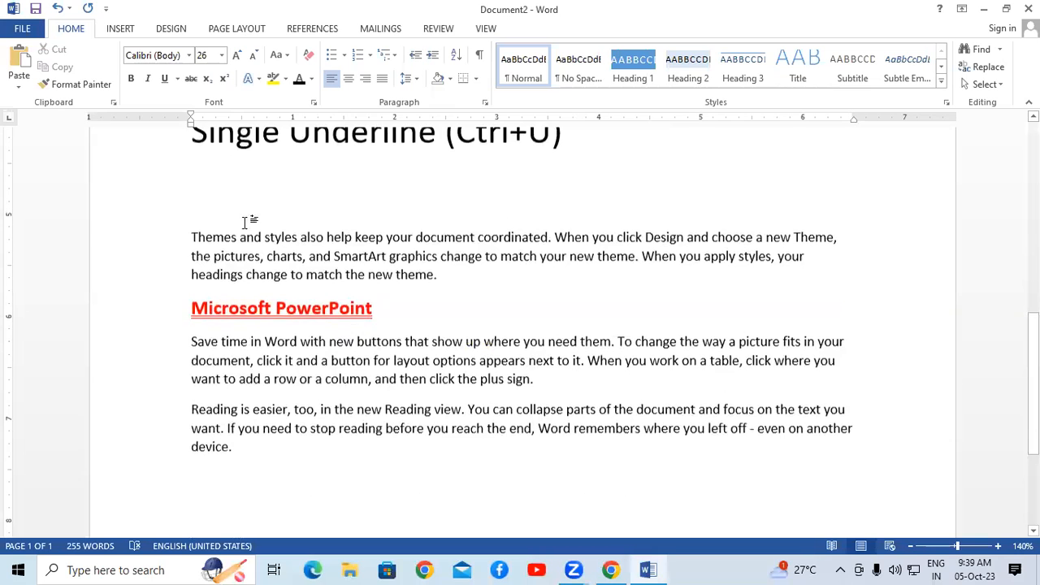
left_click(478, 282)
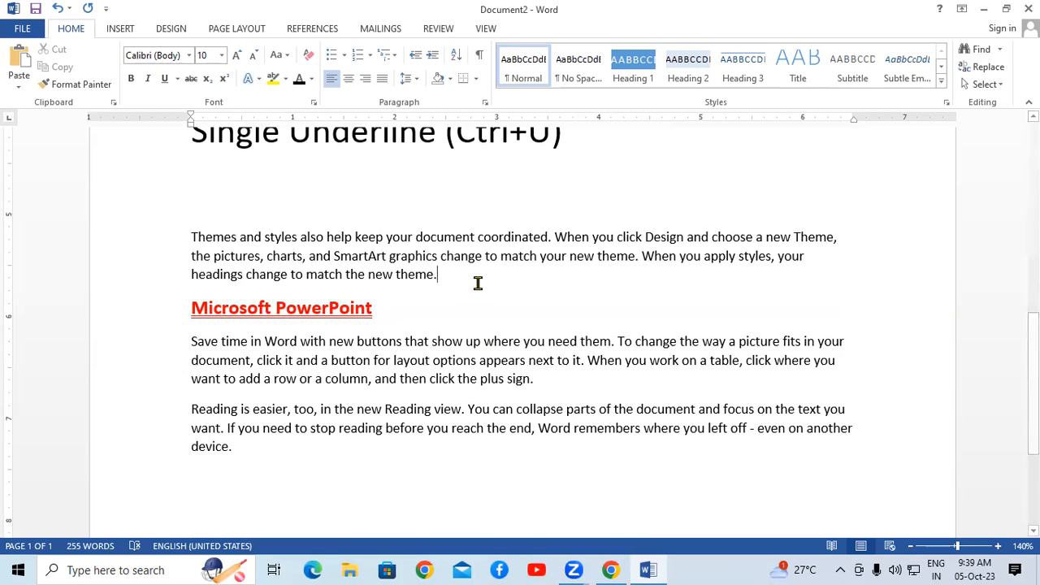
scroll(280, 252, "up", 2)
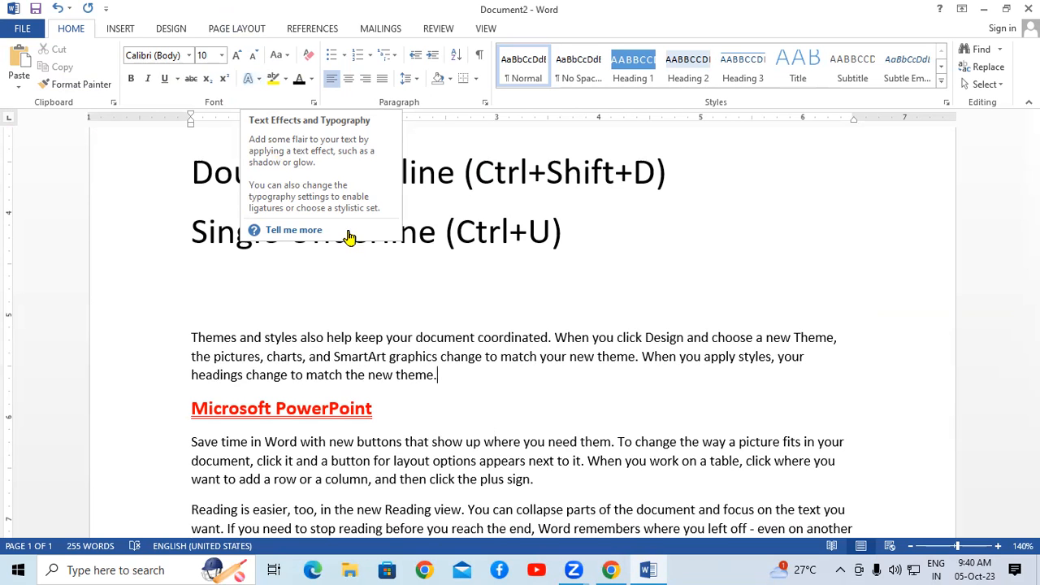
left_click(594, 236)
scroll(572, 269, "up", 2)
scroll(572, 268, "up", 5)
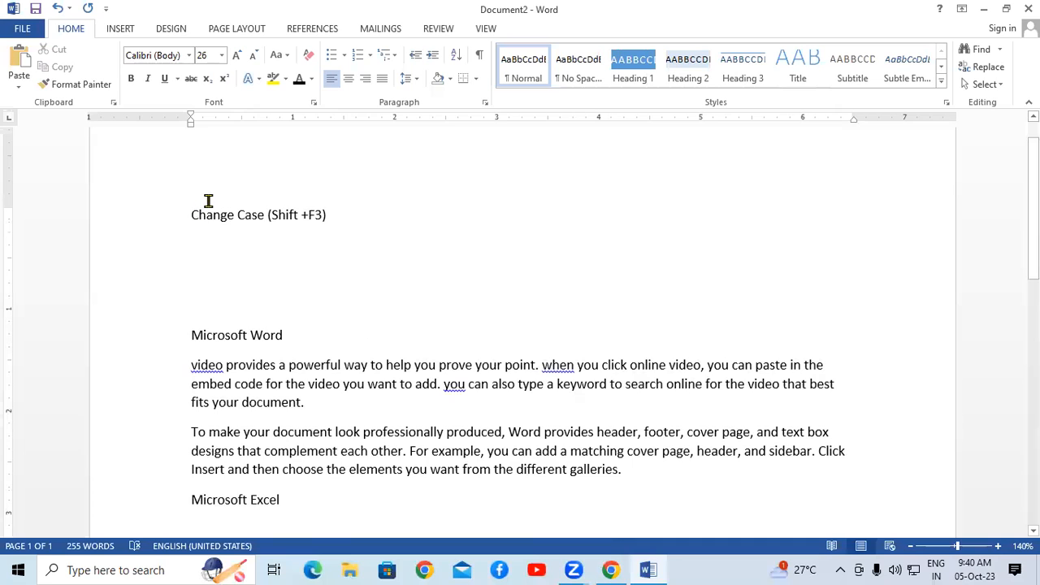
Step: Create a new blank document and choose the black text effect with a hard shadow for new text
key("ctrl+n")
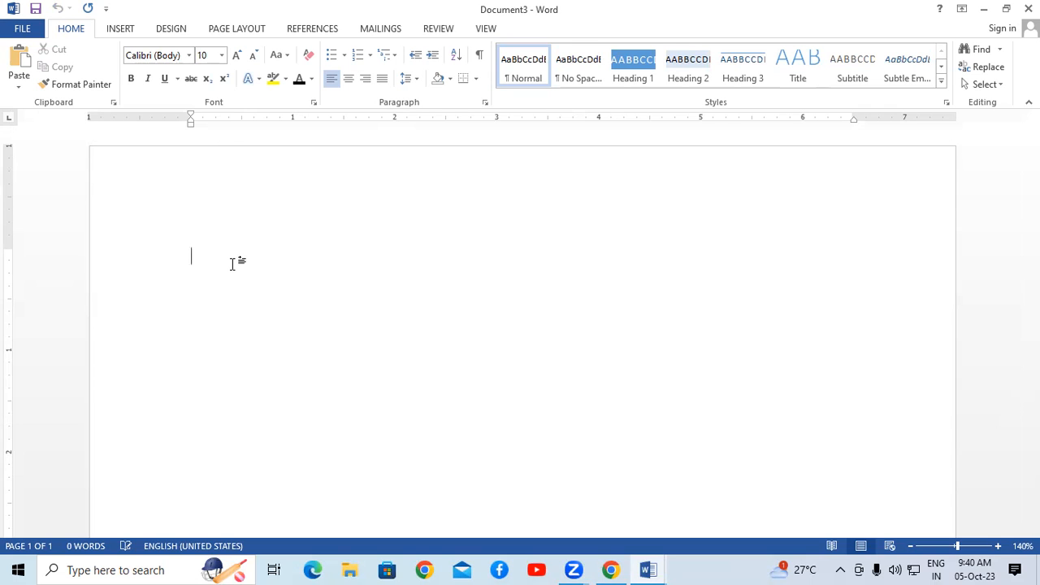
left_click(251, 79)
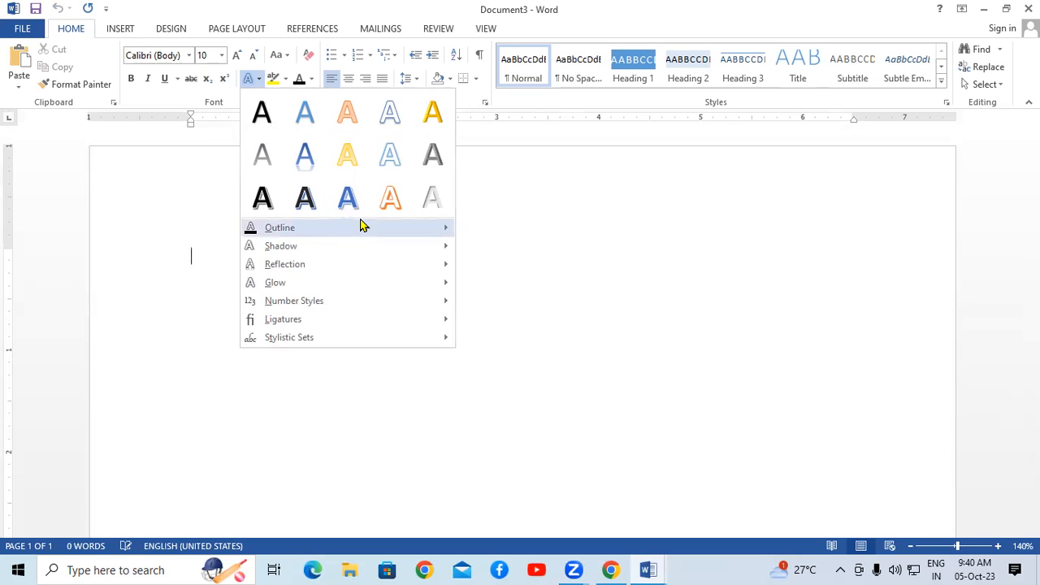
left_click(262, 197)
Step: Write the line "Gayatri Institute of Technology" at the start of the document
type("Gayatri Insti")
type("ute of")
key("BackSpace")
key("BackSpace")
key("BackSpace")
key("BackSpace")
key("BackSpace")
key("BackSpace")
type("ute")
key("BackSpace")
key("BackSpace")
key("BackSpace")
key("BackSpace")
key("BackSpace")
type("titute of Technology")
Step: Enlarge the "Gayatri Institute of Technology" line to 36 pt
left_click_drag(181, 256, 460, 276)
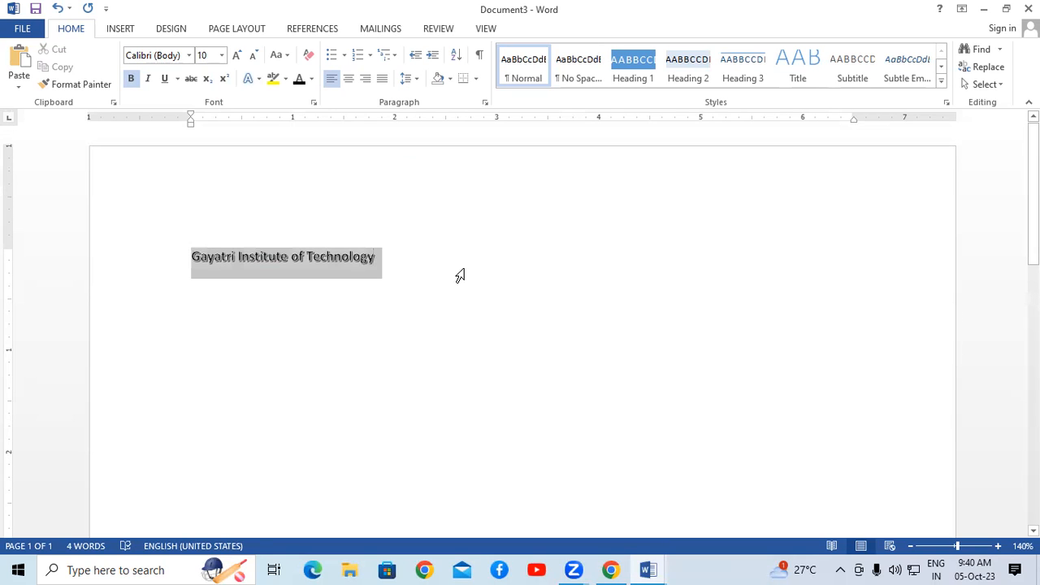
left_click(235, 55)
left_click(236, 55)
left_click(236, 55)
left_click(235, 55)
left_click(236, 54)
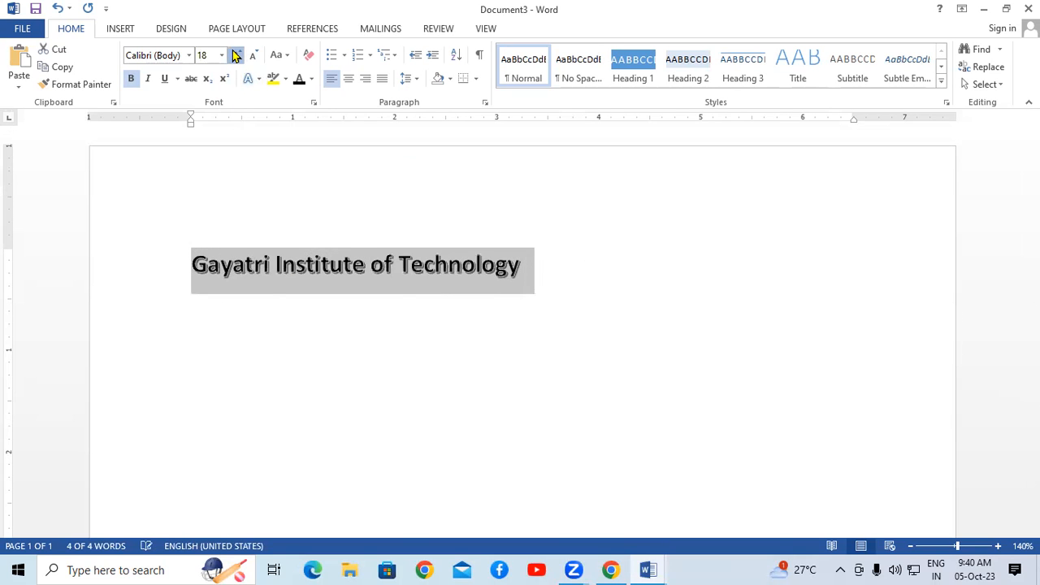
left_click(236, 55)
left_click(236, 55)
left_click(236, 54)
left_click(235, 54)
left_click(236, 55)
left_click(236, 55)
left_click(889, 303)
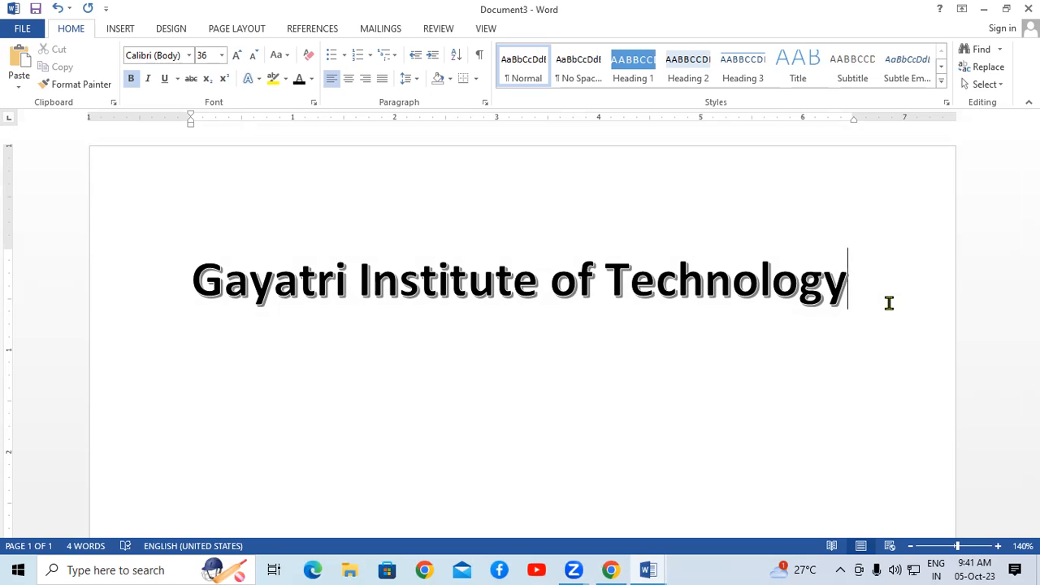
Step: Apply the gold-filled, gold-outlined text effect to the "Gayatri Institute of Technology" line
left_click_drag(852, 283, 167, 325)
left_click(251, 79)
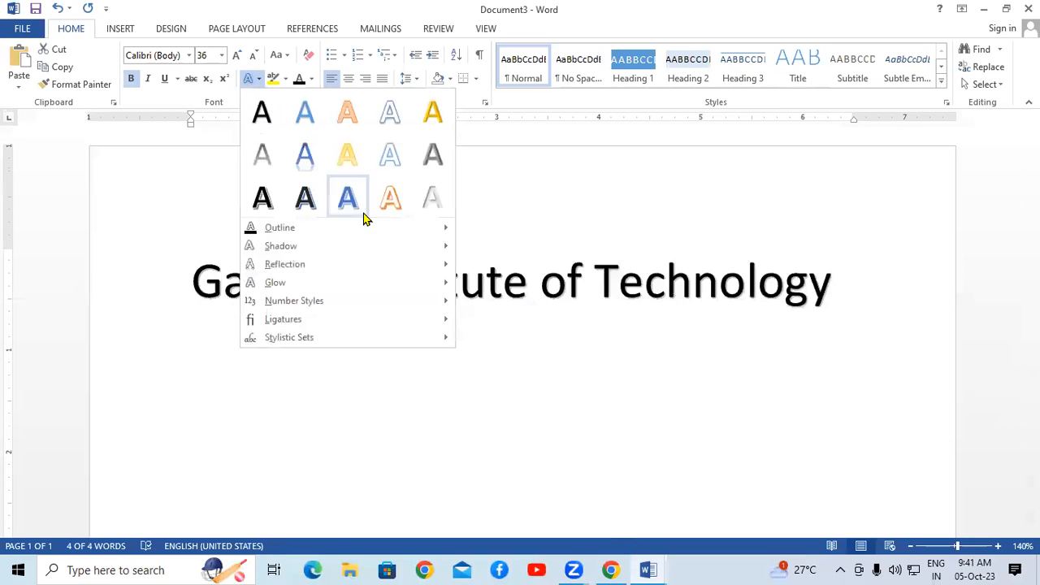
left_click(347, 159)
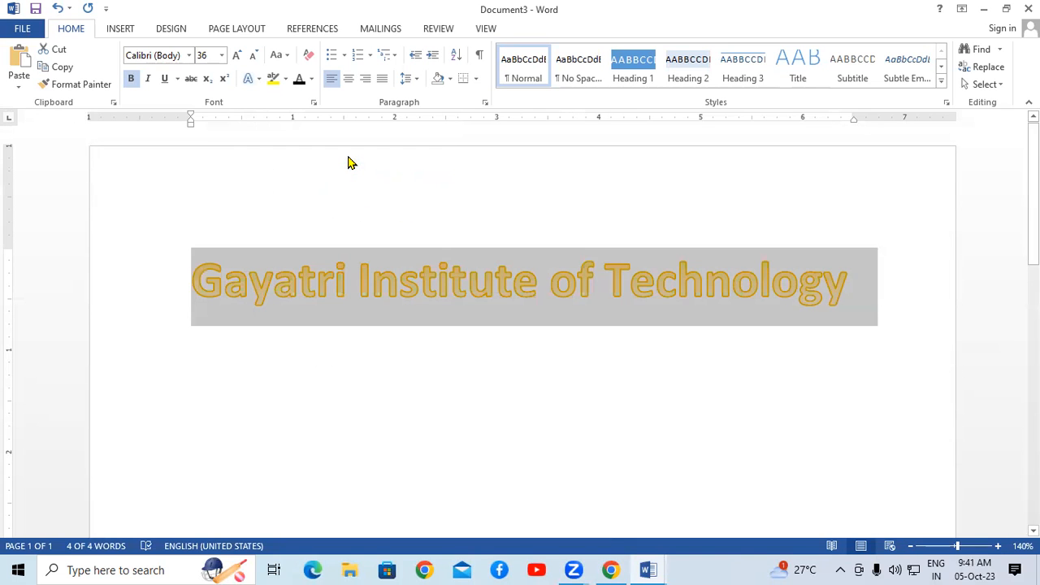
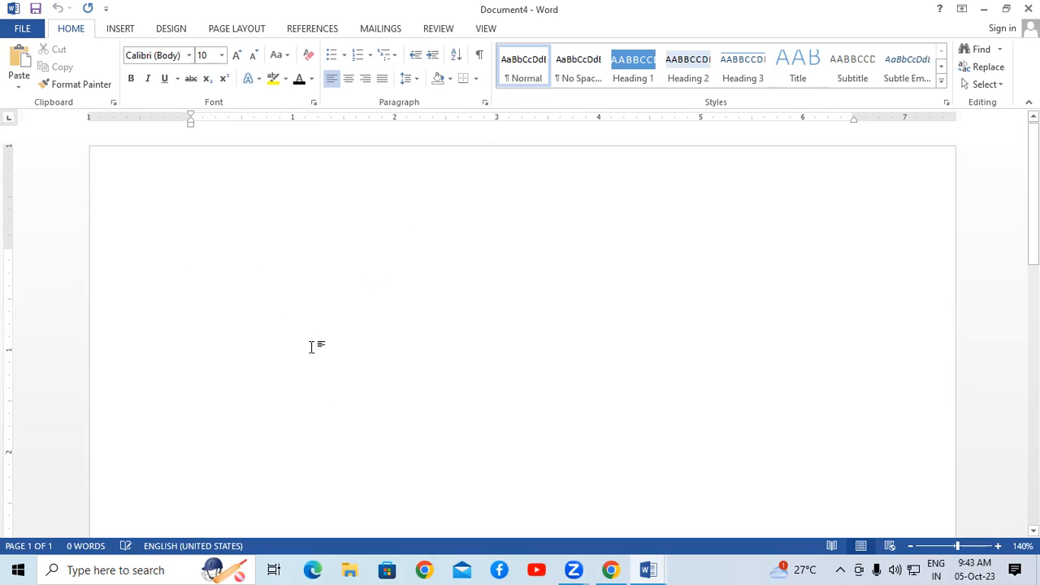
Step: Look over the bullet library, close it without choosing a bullet, and write "Computer Memory" in the blank document
left_click(343, 53)
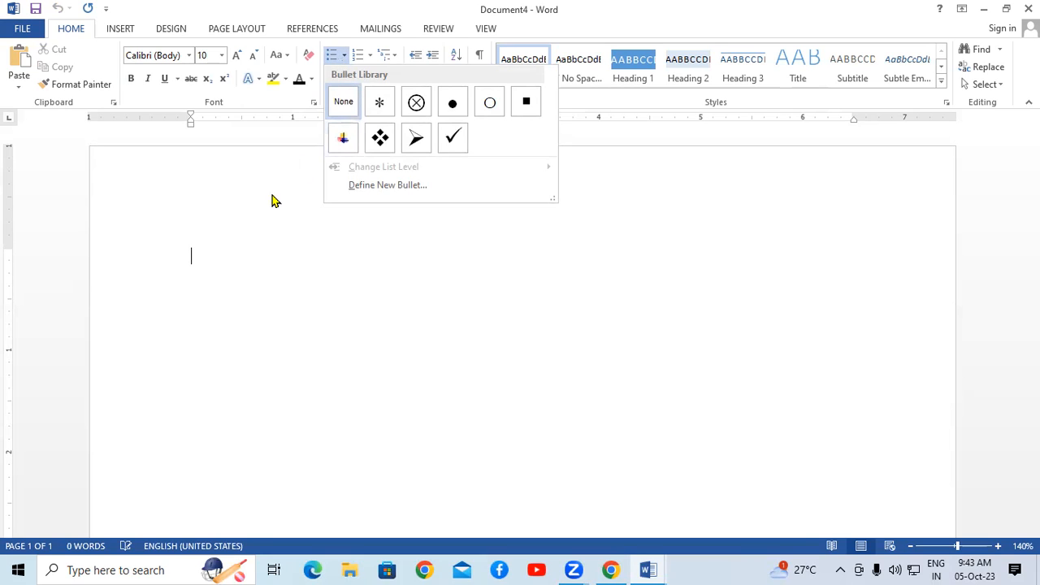
left_click(215, 253)
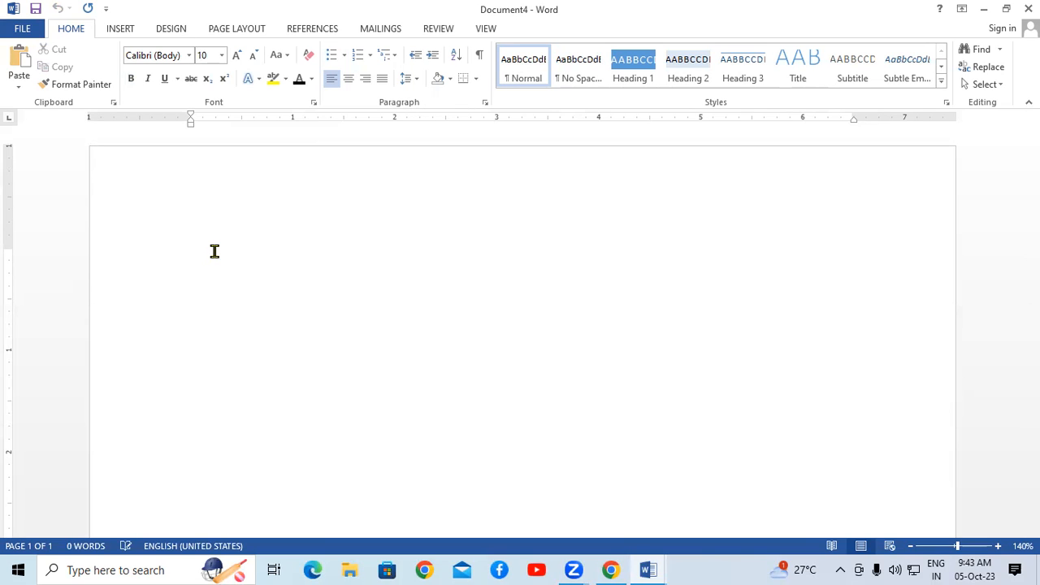
type("Co")
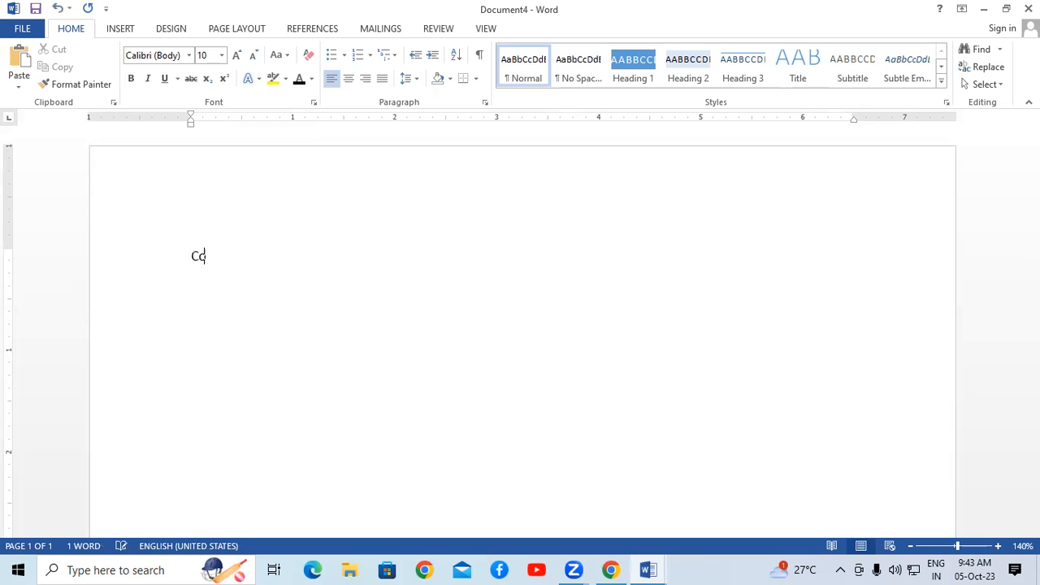
type("mputer Memory")
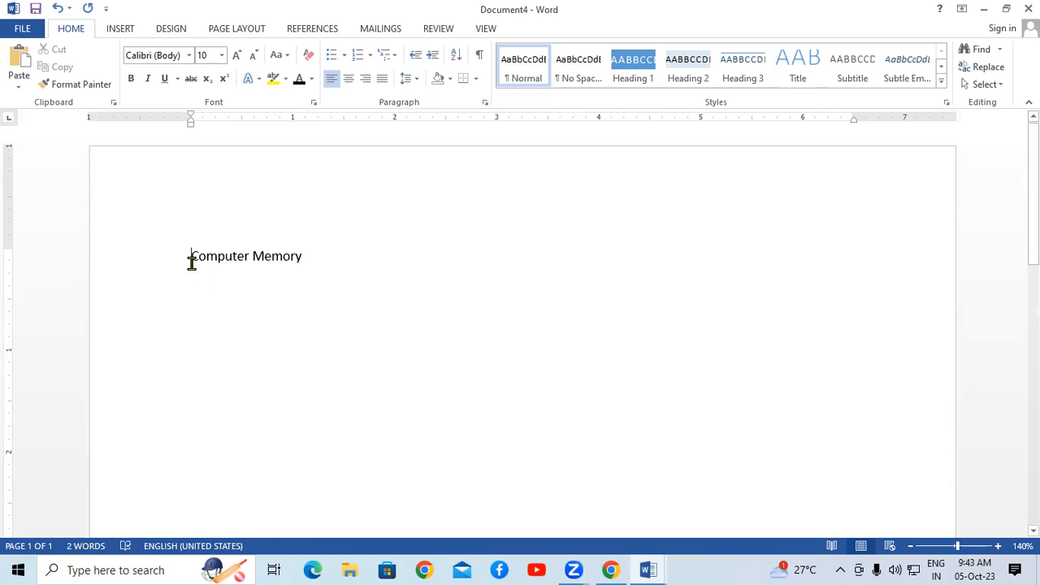
Step: Make the "Computer Memory" line bold and enlarge it to 14 pt
left_click_drag(192, 257, 330, 255)
left_click(131, 78)
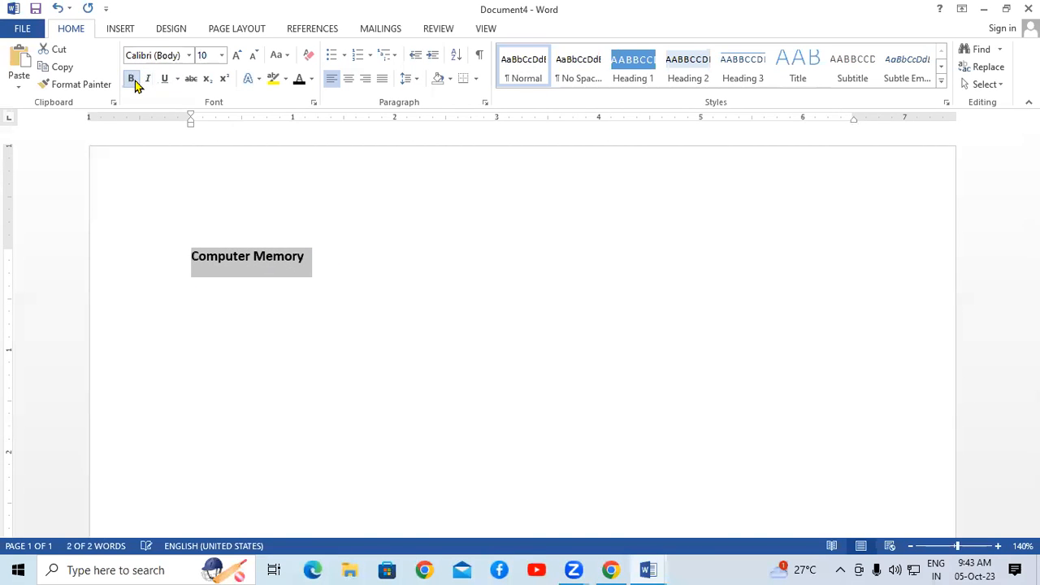
left_click(236, 55)
left_click(236, 55)
left_click(236, 56)
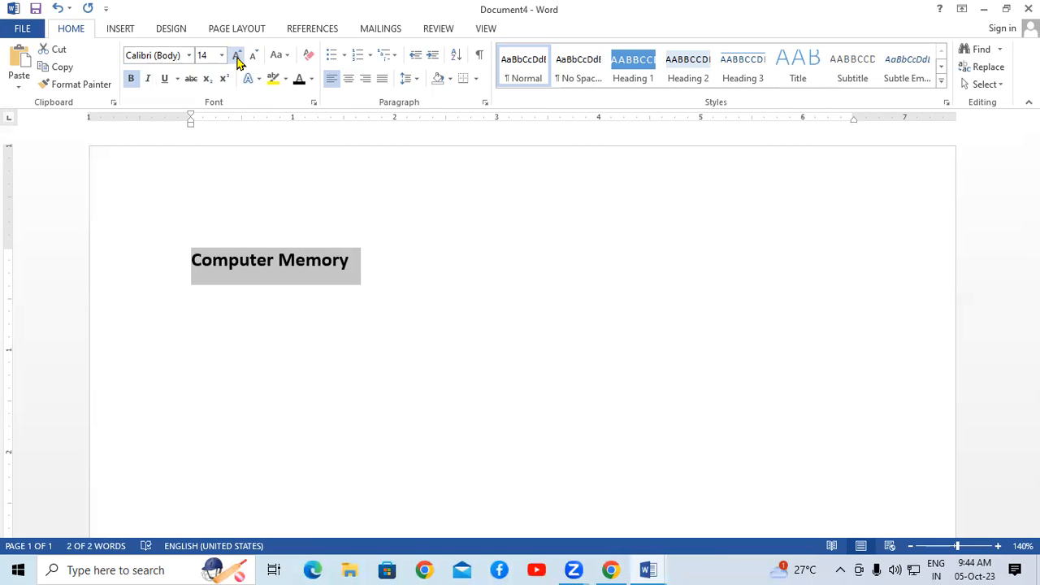
Step: Add the lines "Primary Memory" and "Secondary Memory" below "Computer Memory"
left_click(390, 260)
key("Return")
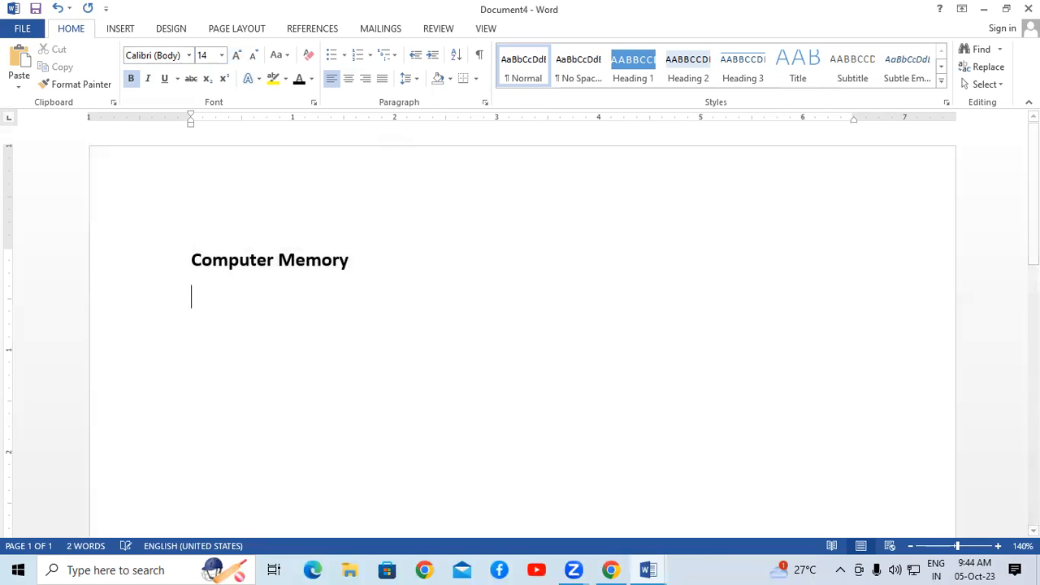
type("Prim")
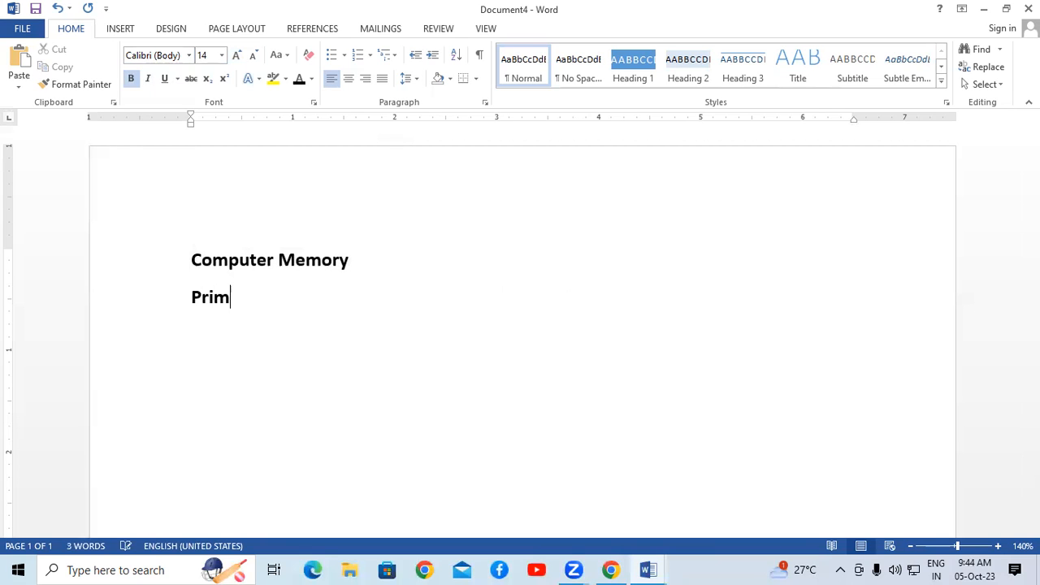
type("ary Memory")
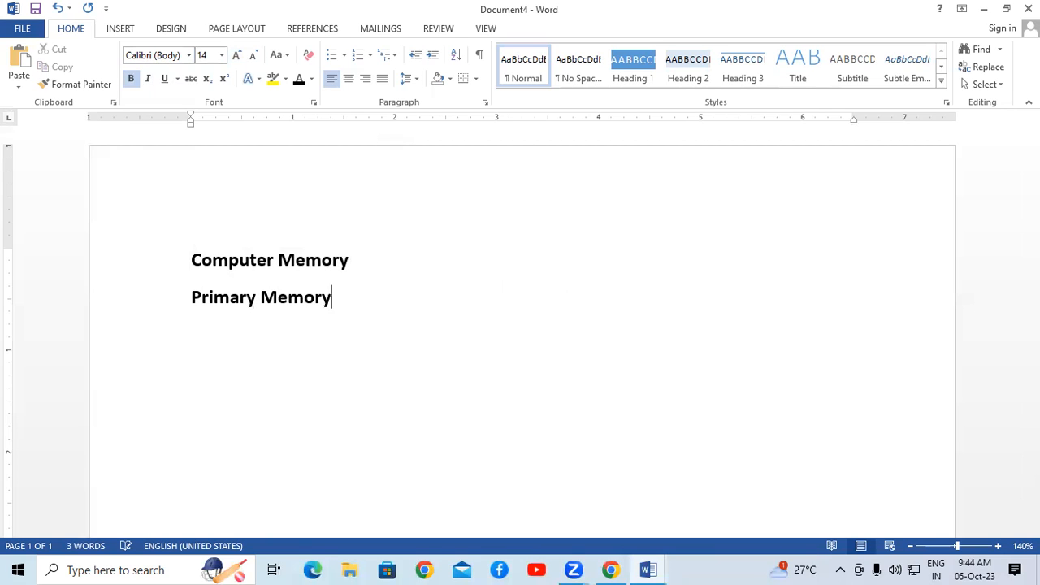
key("Return")
type("Secondary")
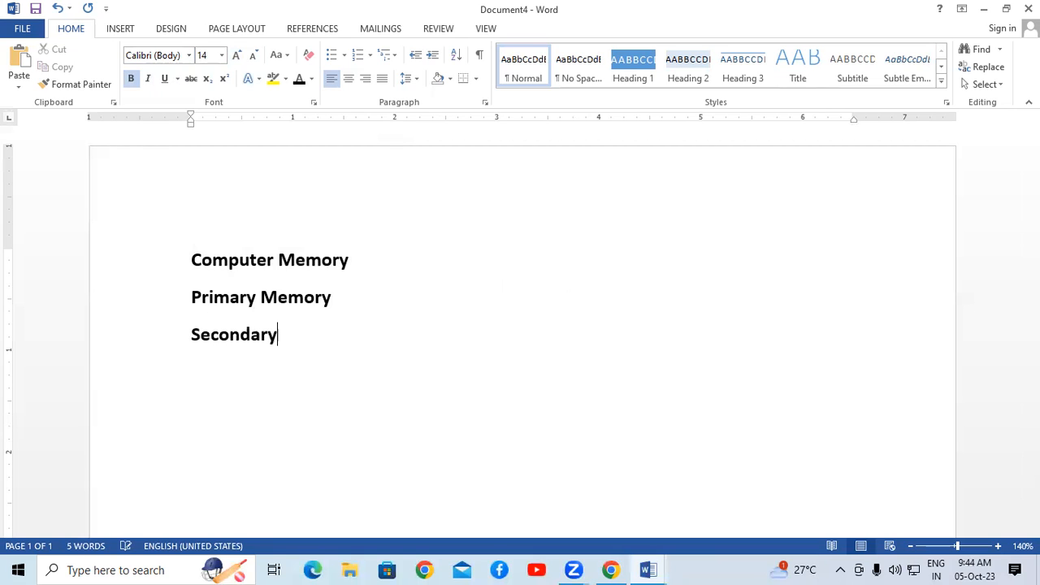
type(" Memory")
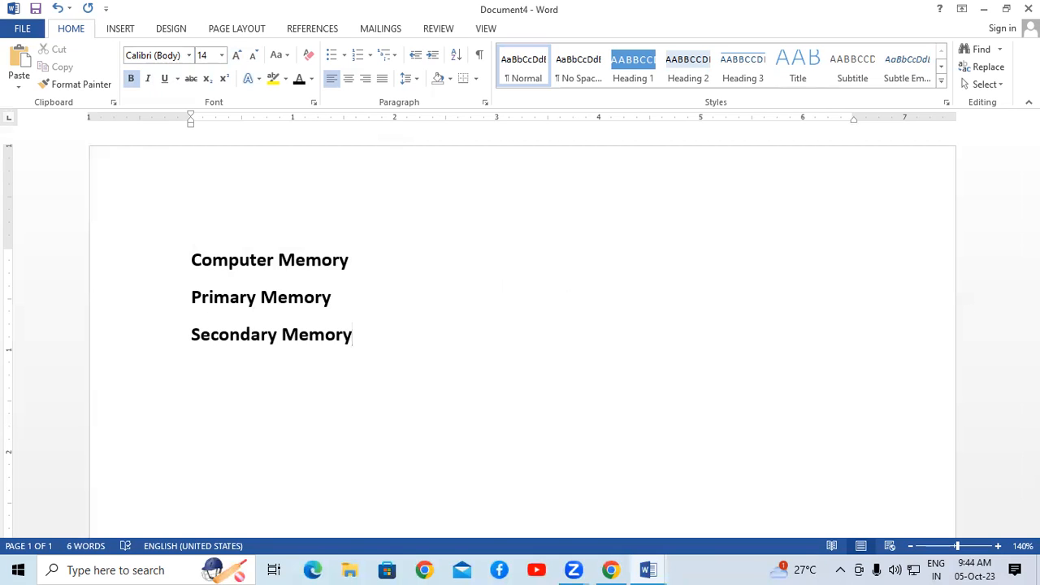
Step: Turn the three memory lines into a bulleted list with the four-diamond bullet
left_click_drag(186, 257, 378, 334)
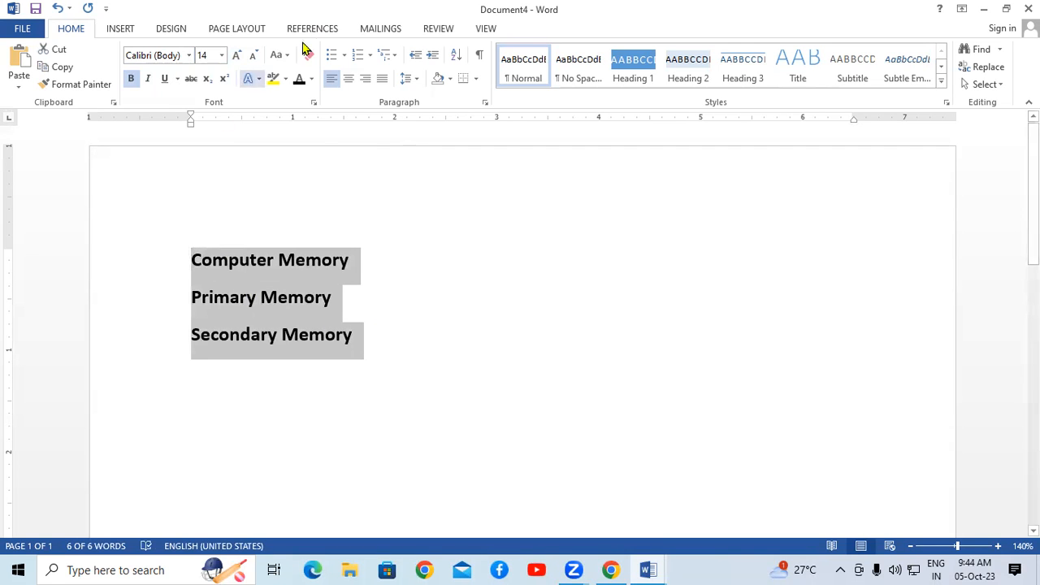
left_click(346, 56)
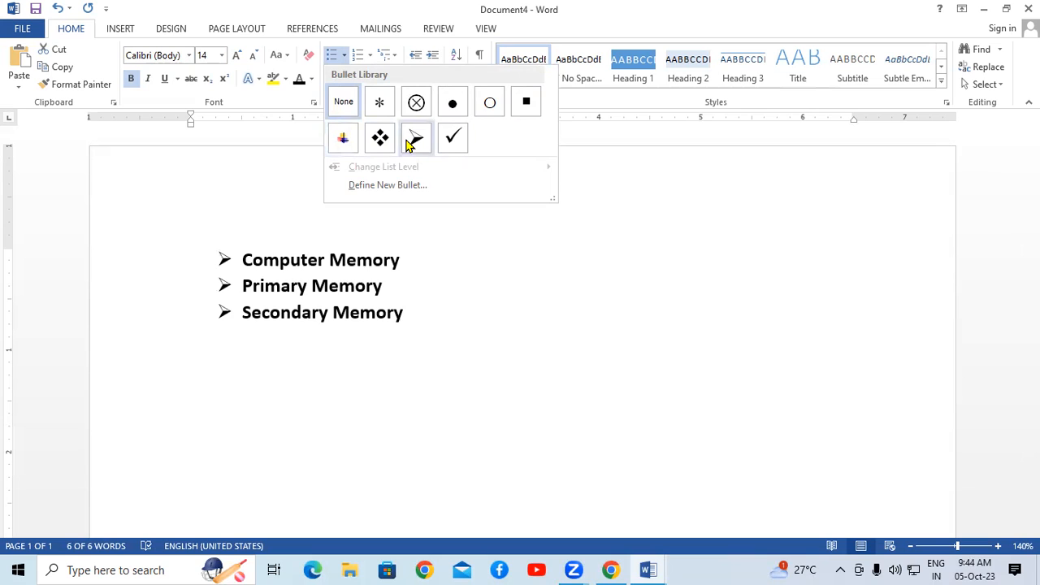
left_click(379, 146)
left_click(431, 280)
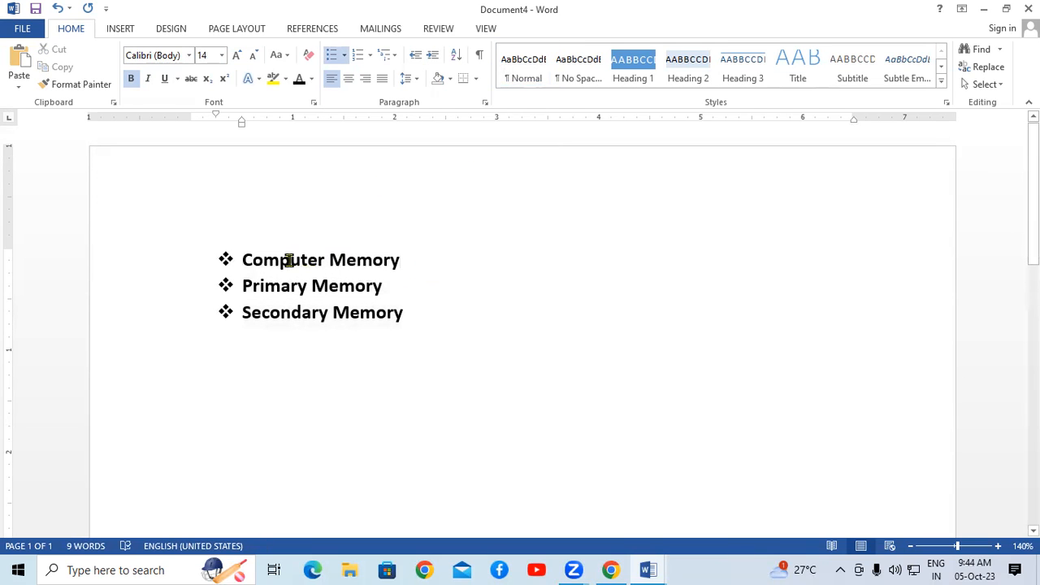
left_click_drag(244, 260, 415, 261)
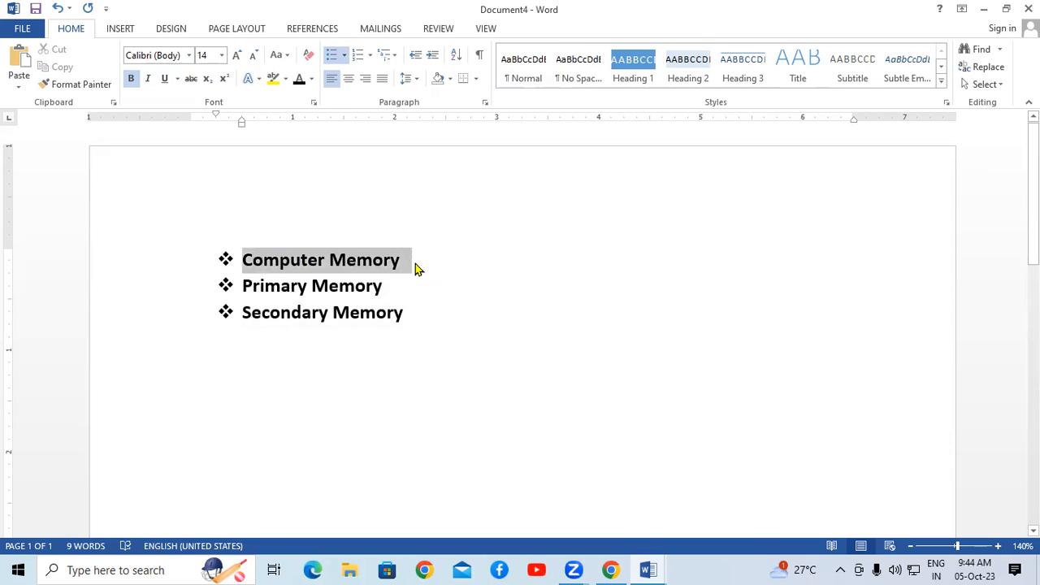
left_click(416, 267)
left_click_drag(244, 285, 380, 284)
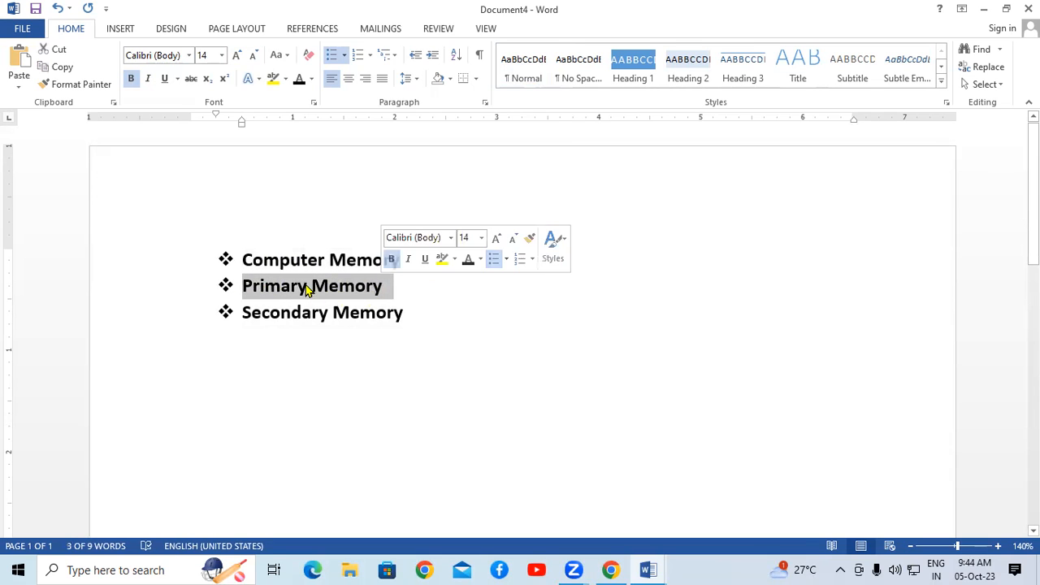
left_click_drag(244, 312, 391, 319)
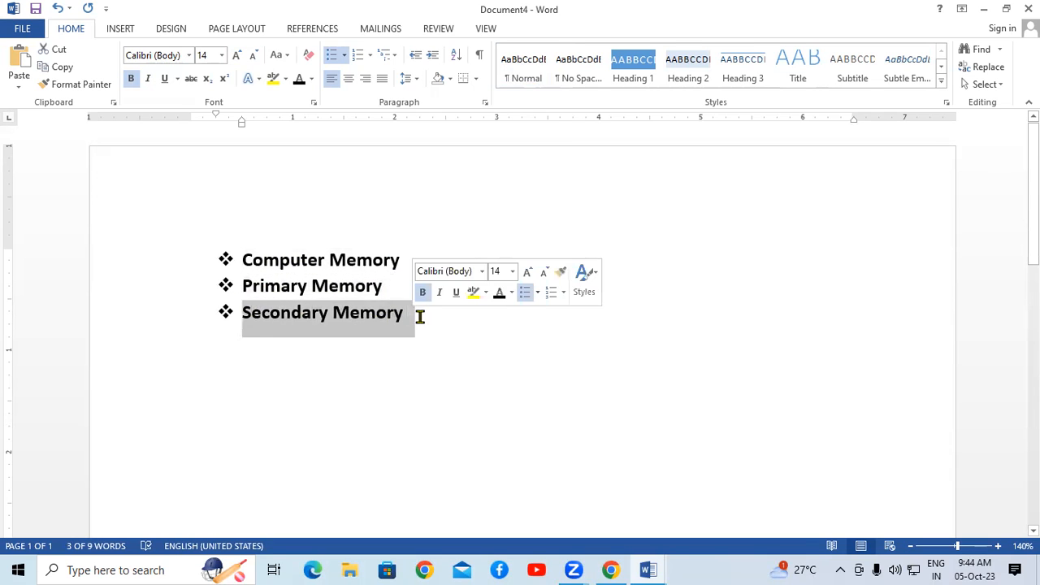
left_click(419, 317)
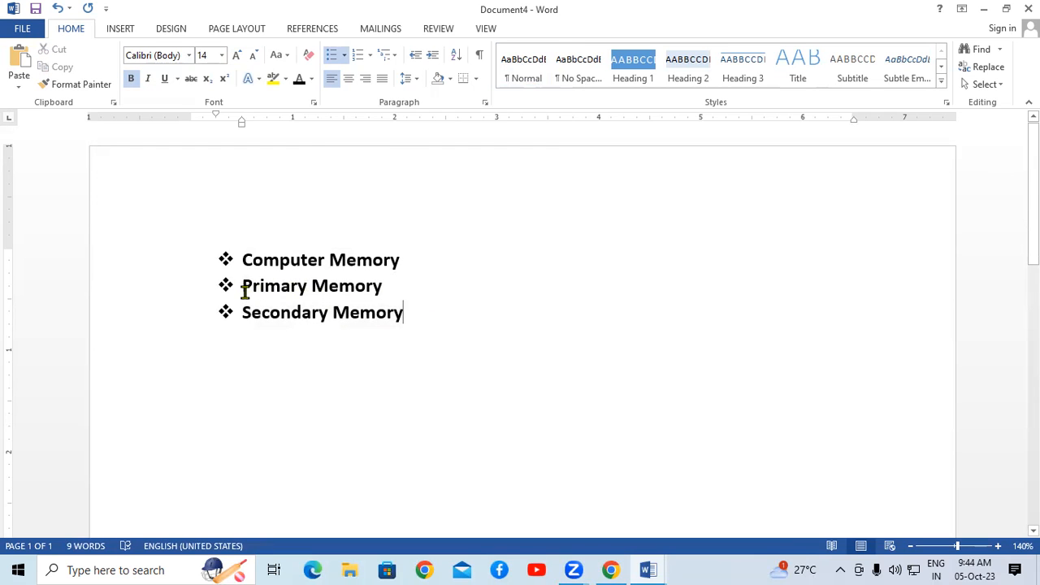
Step: Indent the "Primary Memory" and "Secondary Memory" bullets one level below "Computer Memory"
left_click_drag(244, 286, 419, 309)
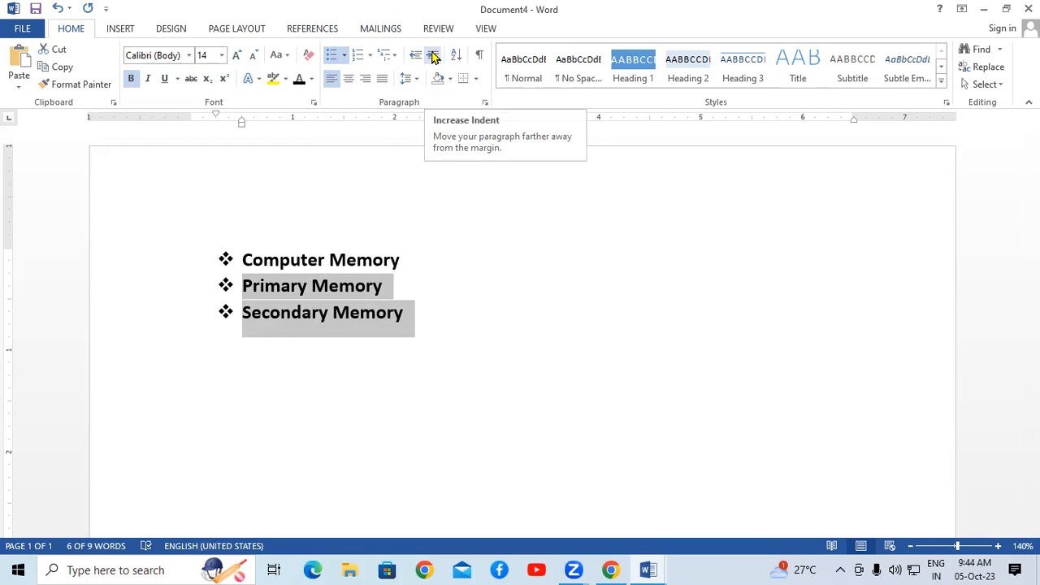
left_click(433, 55)
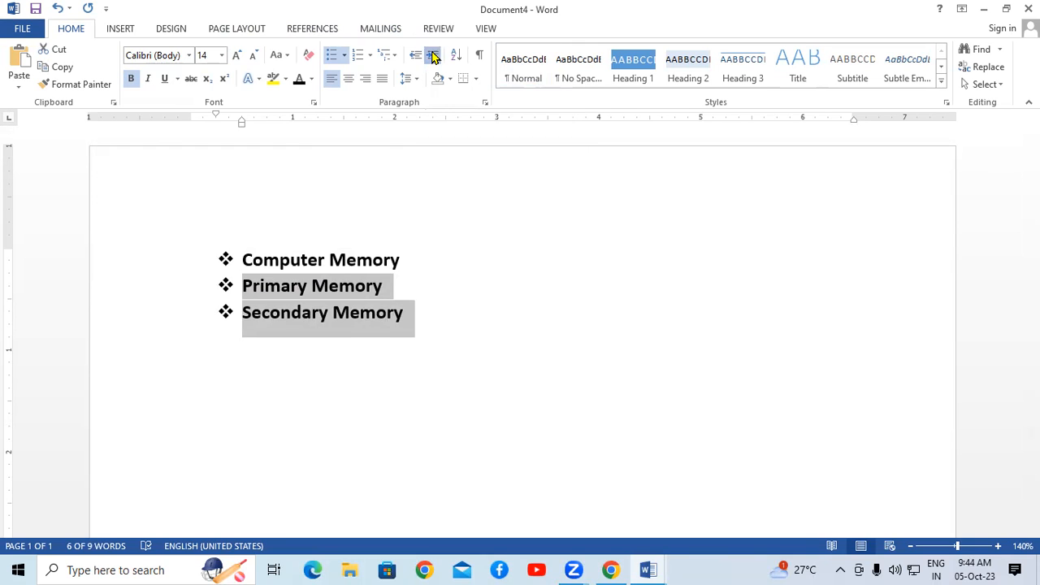
left_click(498, 345)
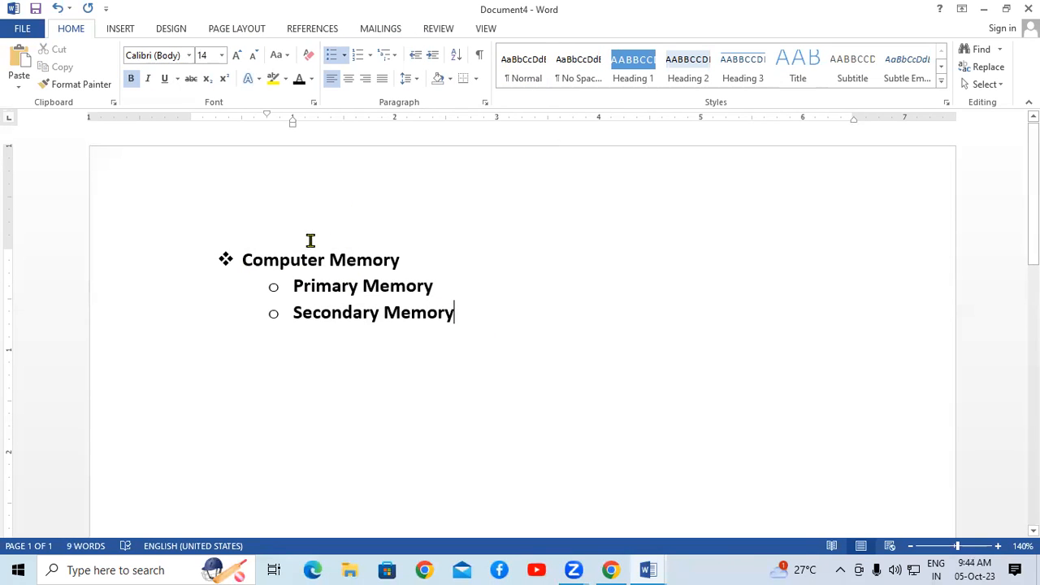
Step: Add the bullet items "CPU Memory" and "Main Memory" between "Primary Memory" and "Secondary Memory"
left_click(450, 285)
key("Return")
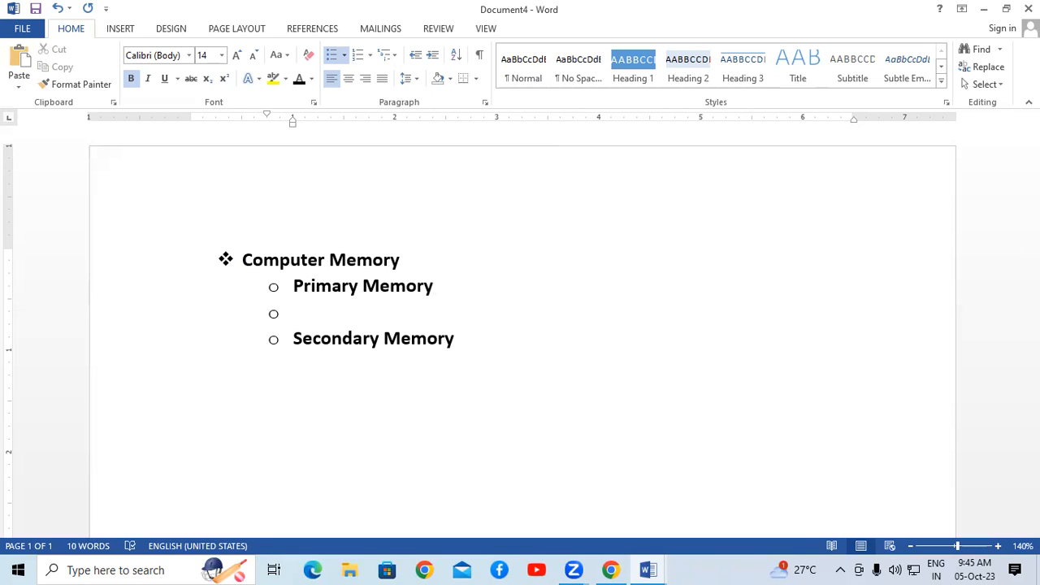
type("CPU Memory")
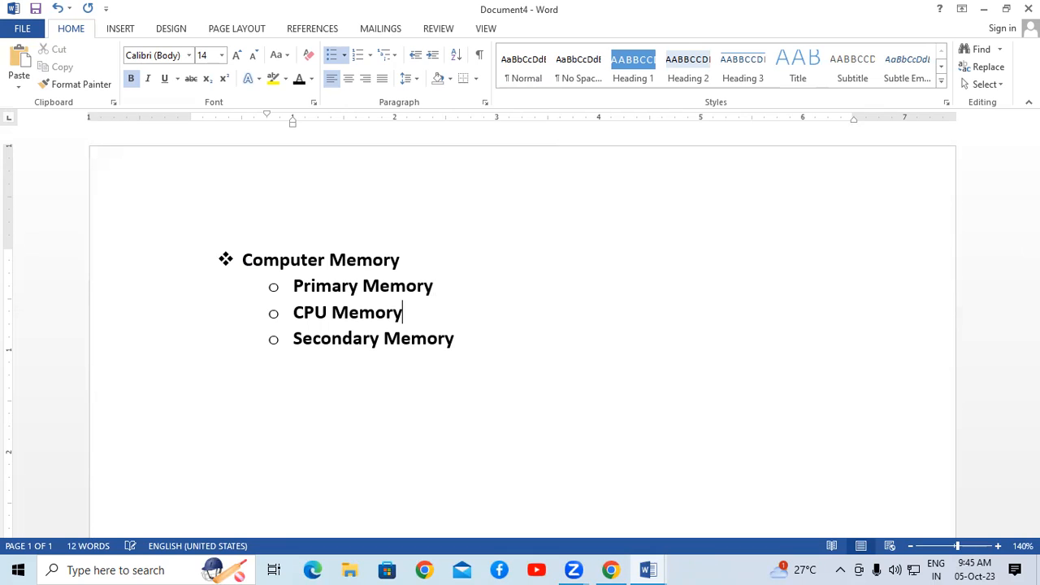
key("Return")
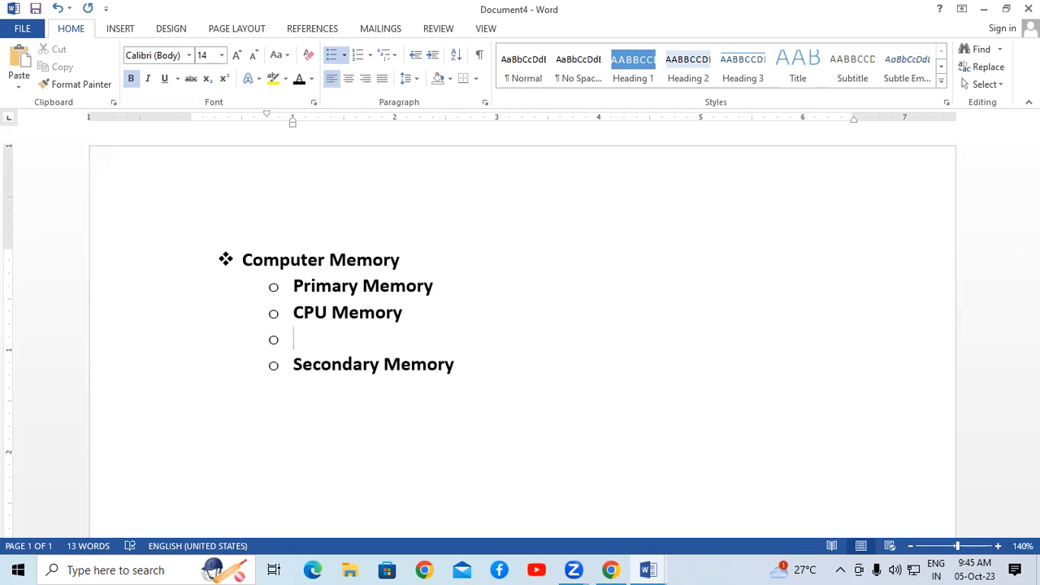
type("Main M")
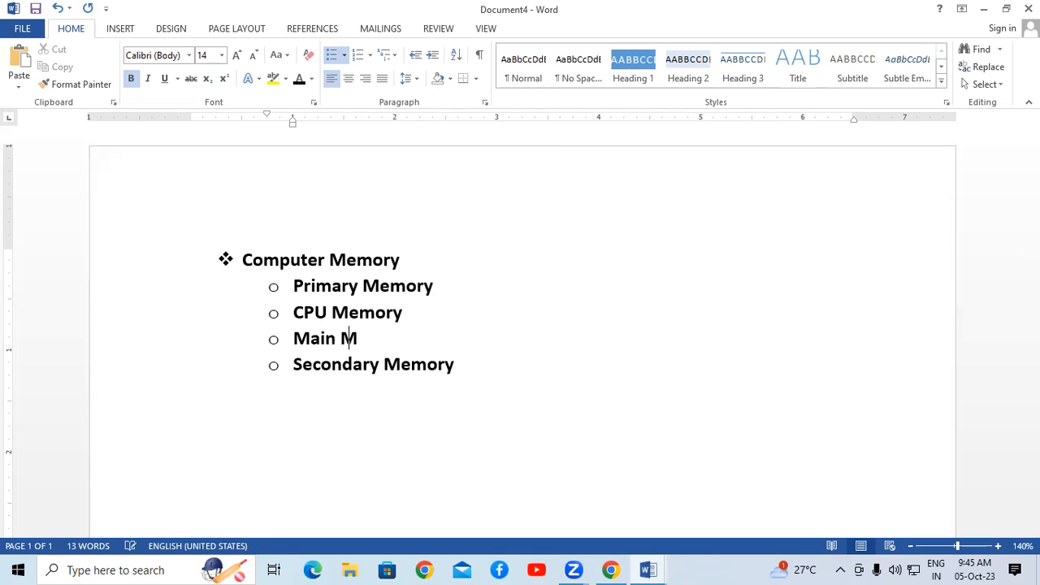
type("emorhy")
key("BackSpace")
key("BackSpace")
type("y")
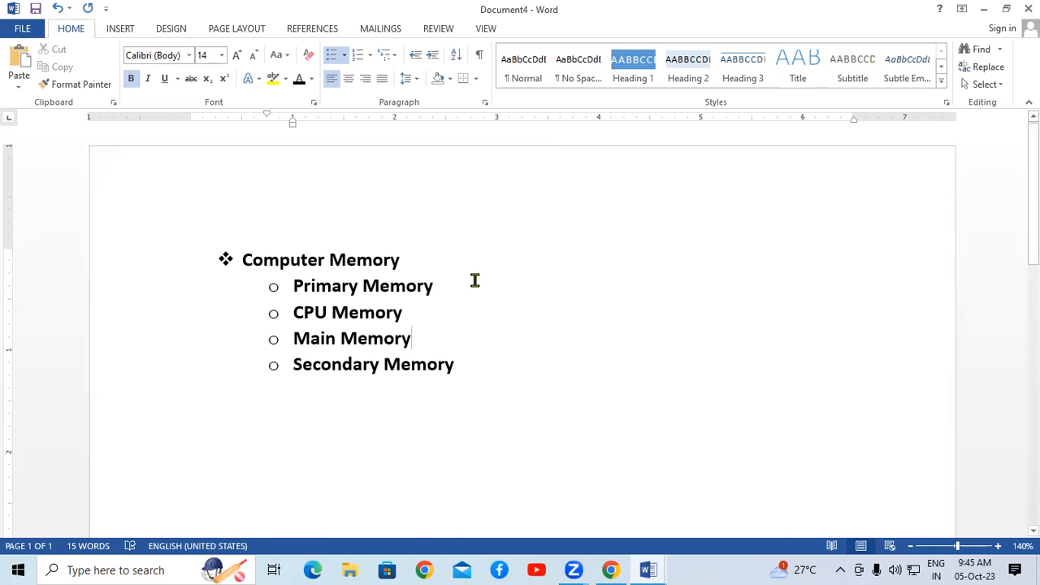
Step: Indent the "CPU Memory" and "Main Memory" bullets one level below "Primary Memory"
left_click_drag(295, 314, 396, 331)
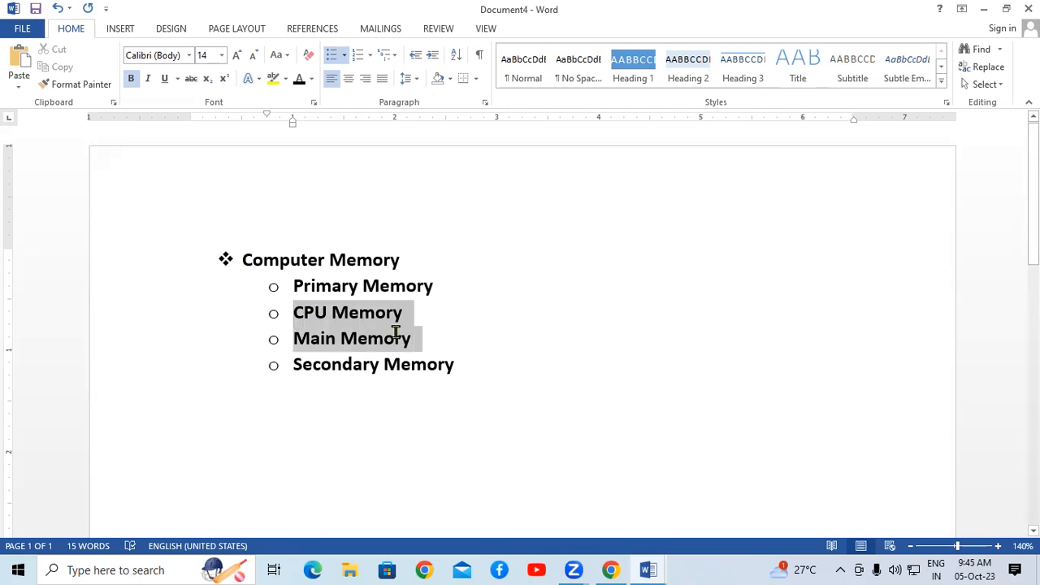
left_click(432, 55)
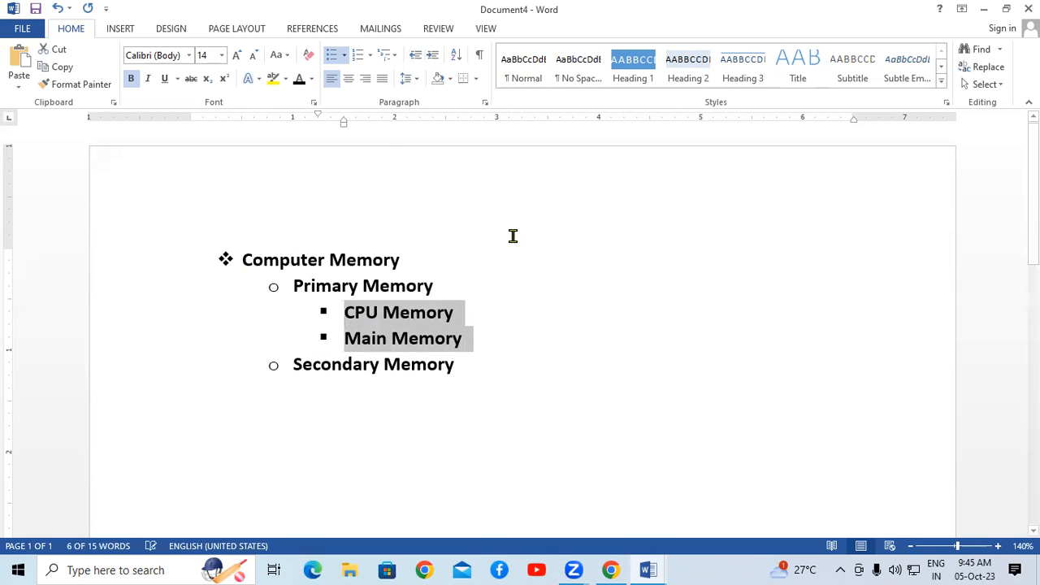
left_click(504, 372)
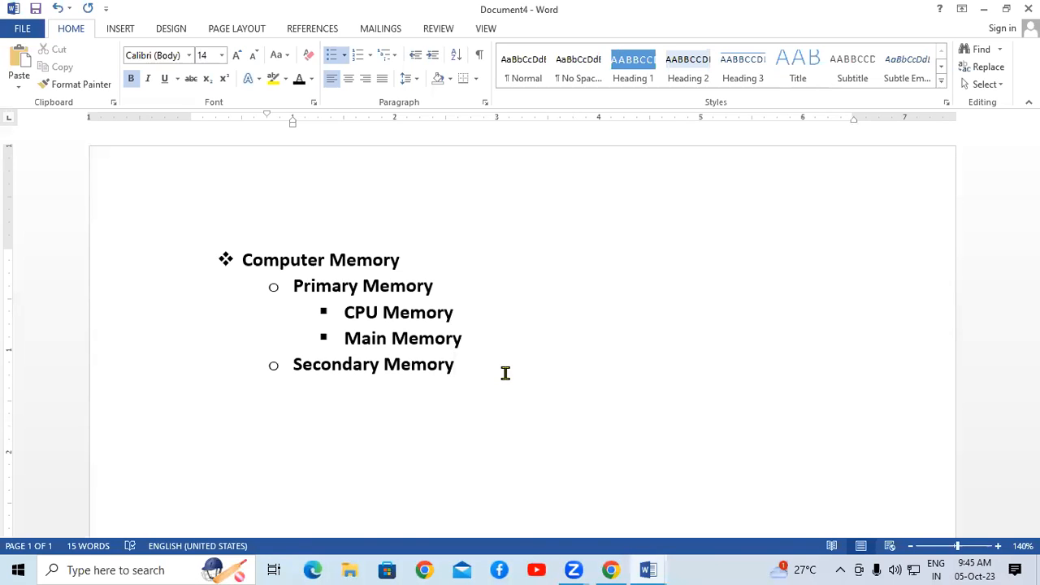
Step: Start defining a new symbol bullet and browse Courier New subsets, including Modifier Tone Letters, Alphabetic Presentation Forms, Latin-1 Supplement and IPA Extensions
left_click(345, 55)
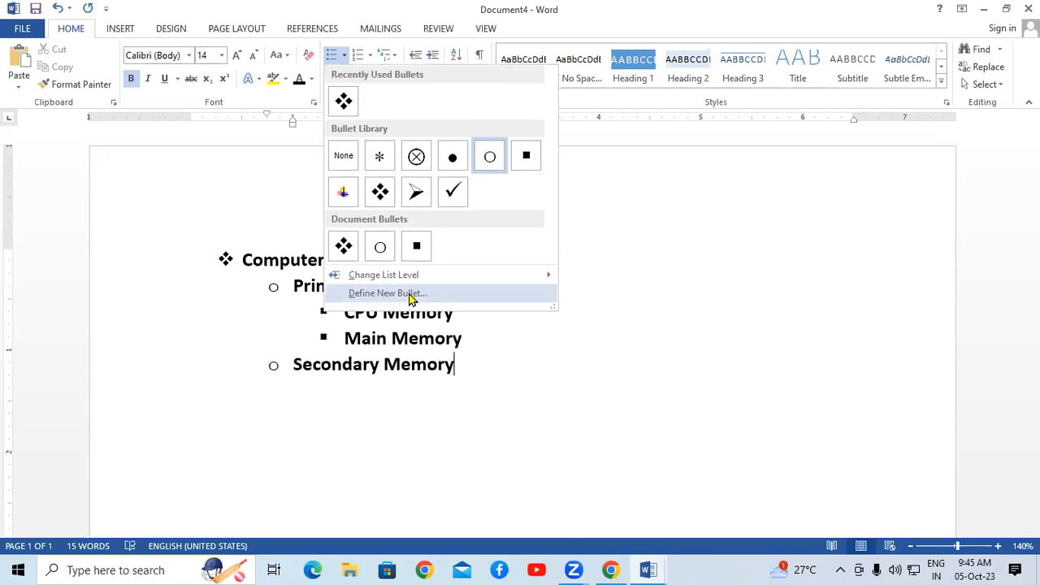
left_click(433, 295)
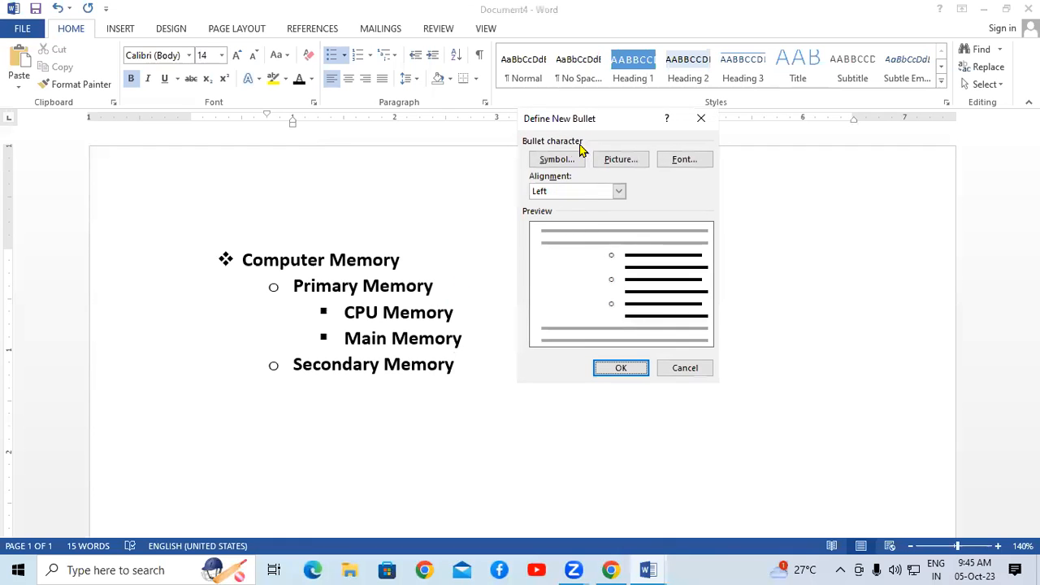
left_click(547, 162)
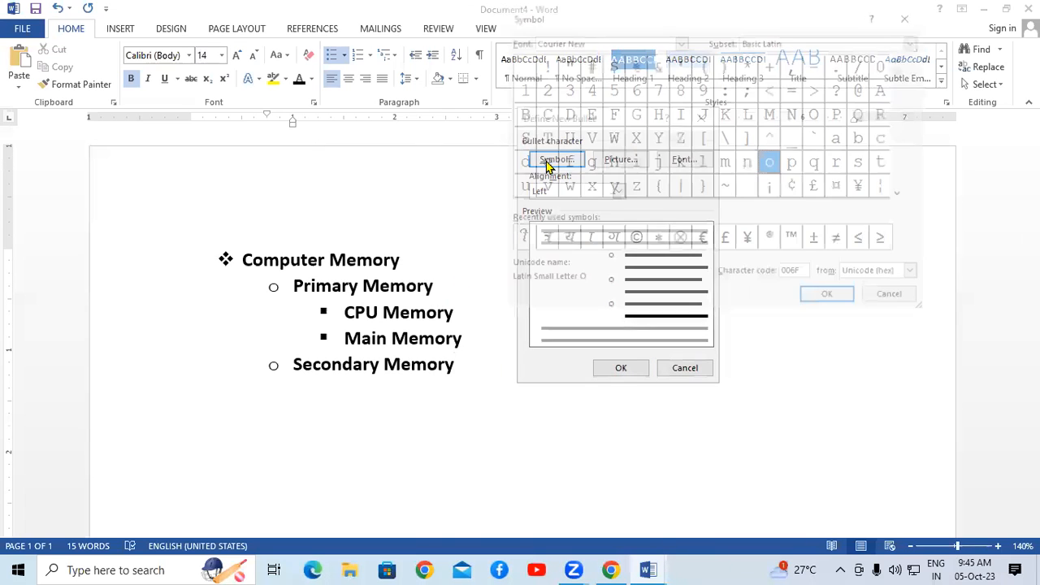
left_click_drag(904, 82, 906, 169)
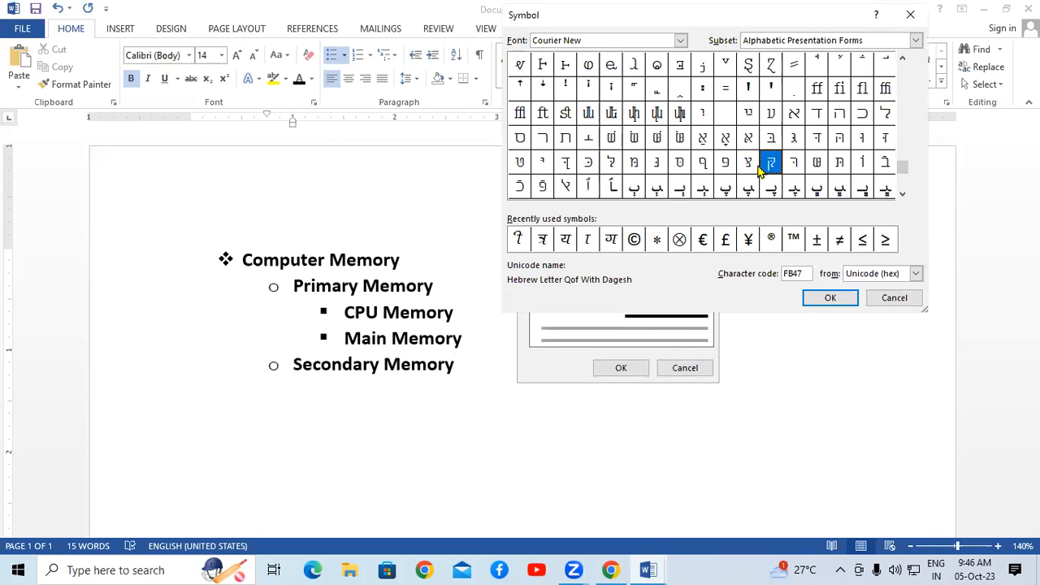
left_click(771, 95)
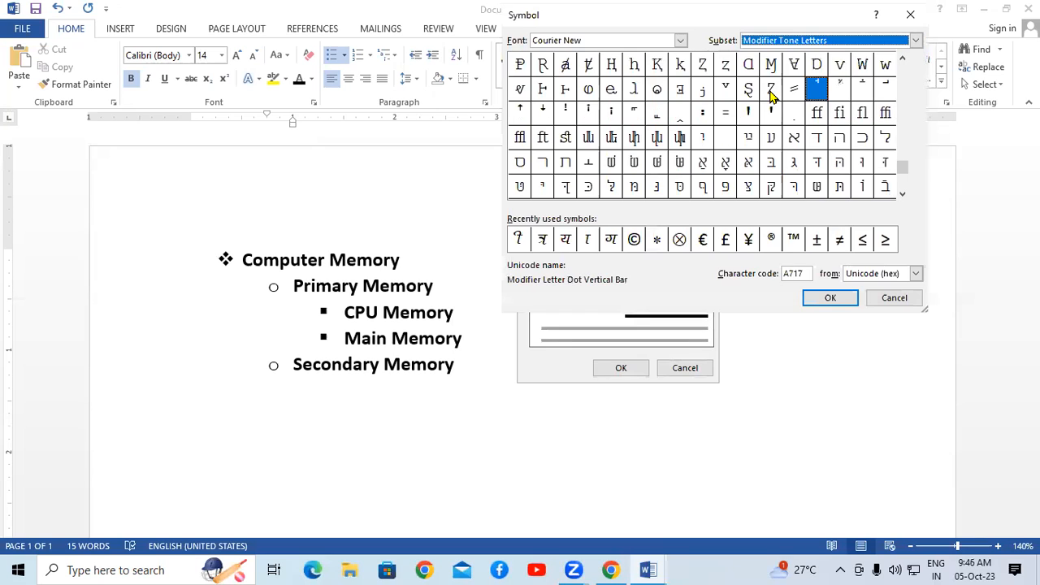
left_click(776, 43)
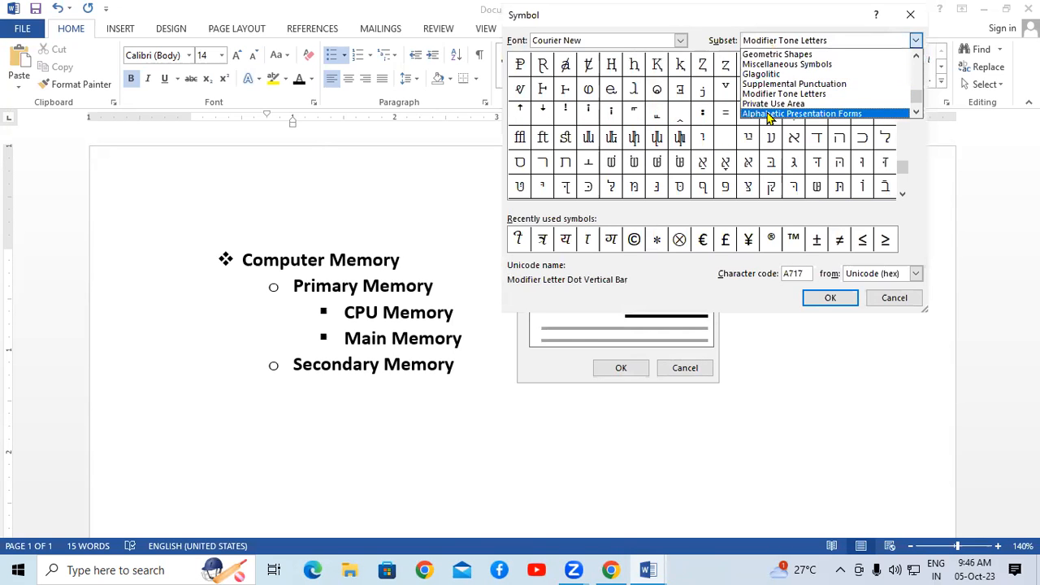
left_click(769, 113)
left_click(914, 41)
left_click_drag(918, 103, 913, 62)
left_click(790, 65)
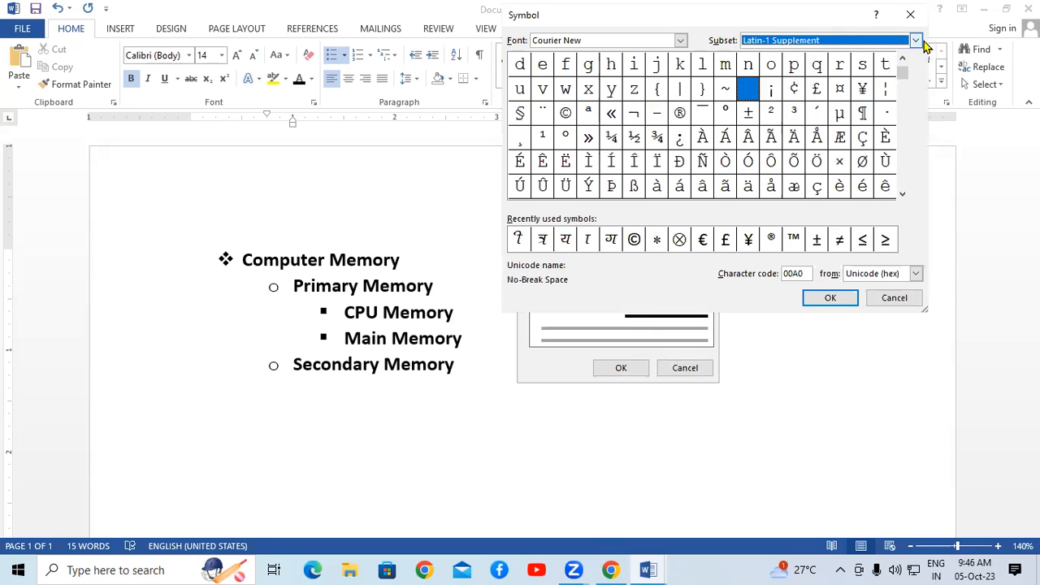
left_click(919, 41)
left_click(837, 94)
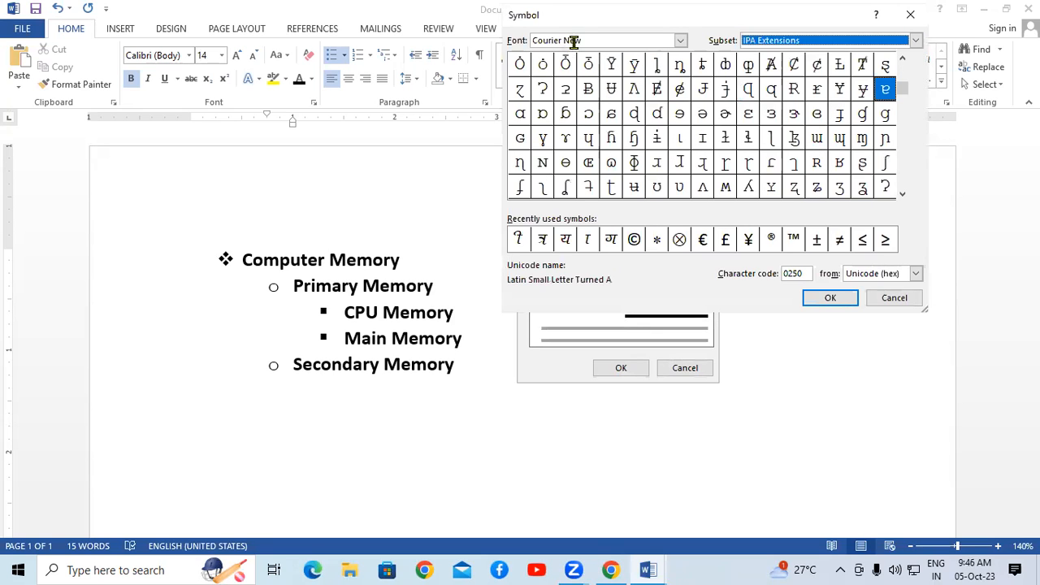
Step: Browse the bullet symbols of other fonts, including Copperplate Gothic Light, Cooper Black, Corbel Light, Yu Gothic UI Light and Garamond
left_click(681, 40)
left_click(604, 88)
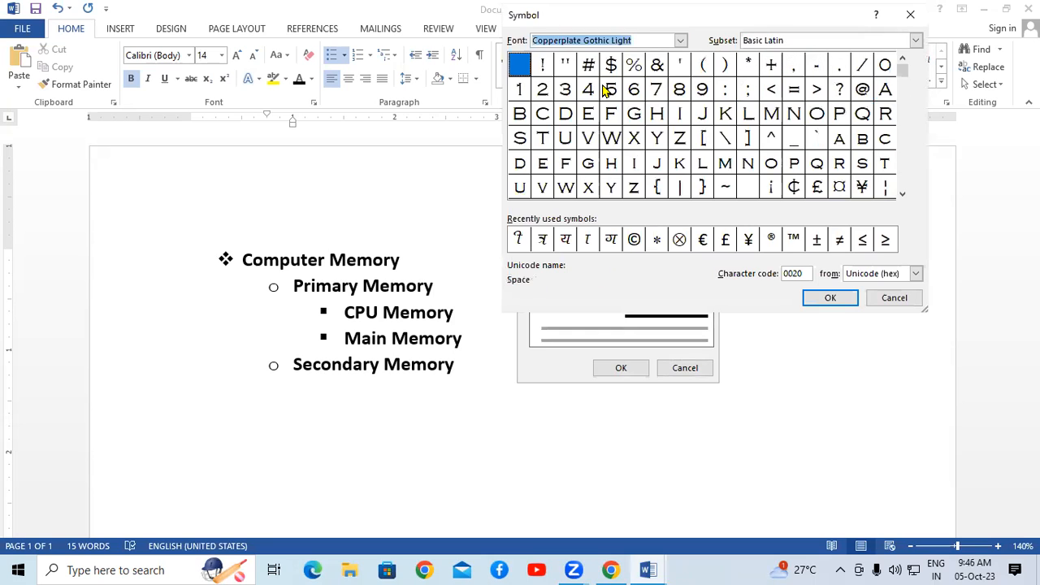
left_click(681, 40)
left_click(590, 63)
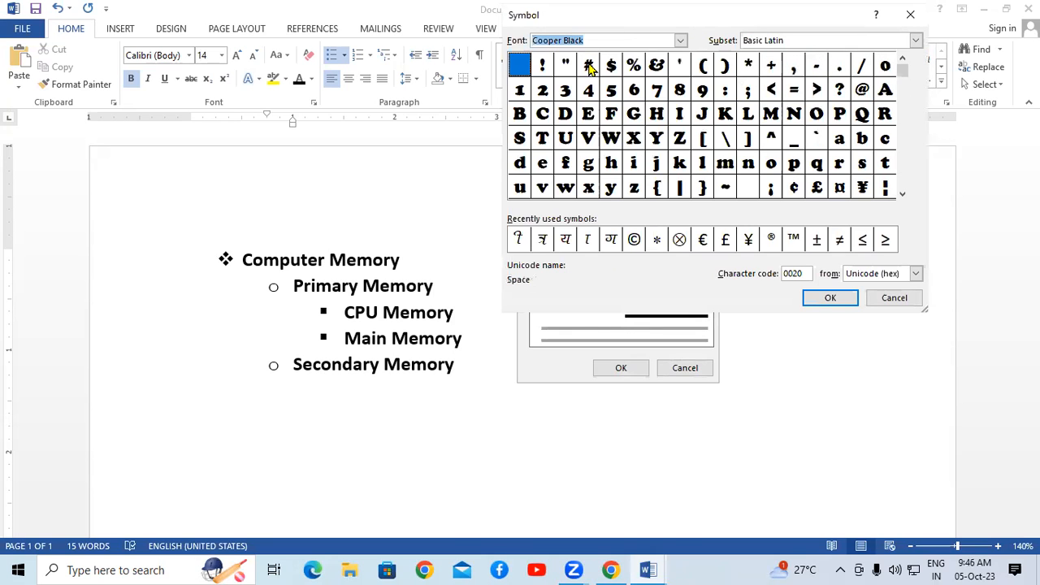
left_click(681, 41)
left_click(596, 101)
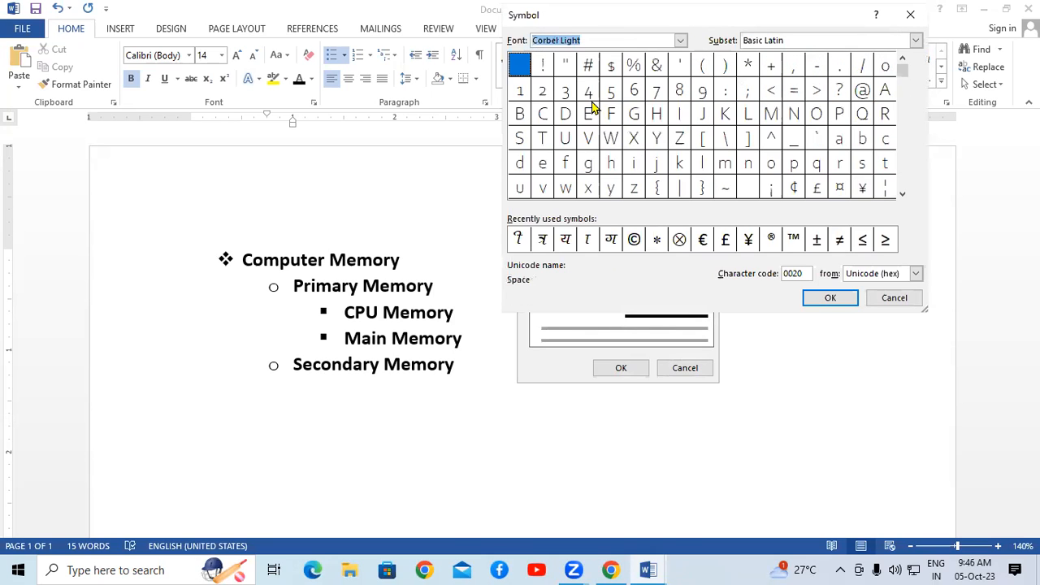
left_click(681, 40)
left_click_drag(685, 76, 681, 102)
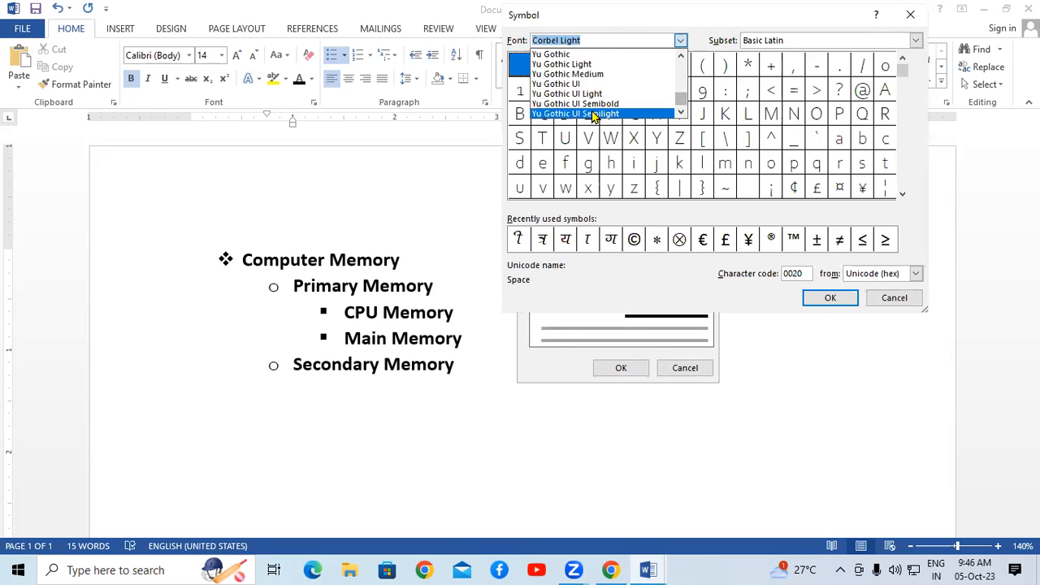
left_click(596, 109)
left_click(681, 41)
left_click(595, 92)
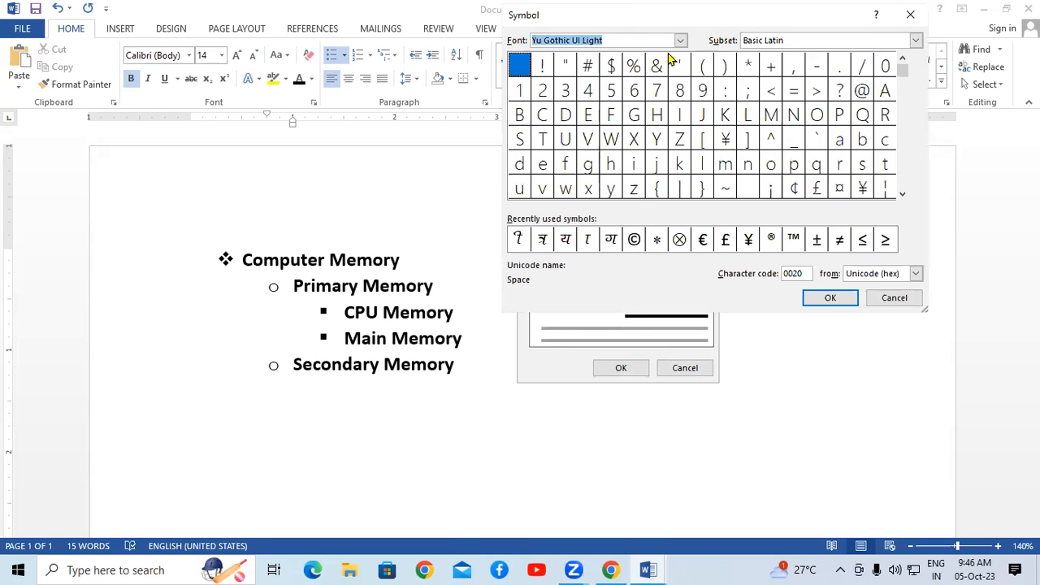
left_click(680, 41)
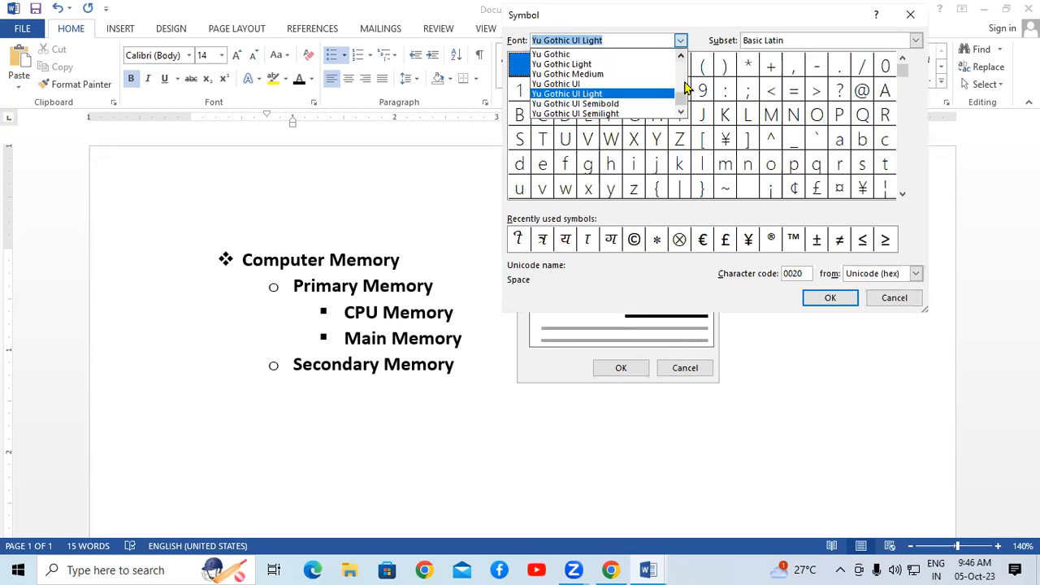
scroll(620, 93, "up", 15)
left_click(593, 94)
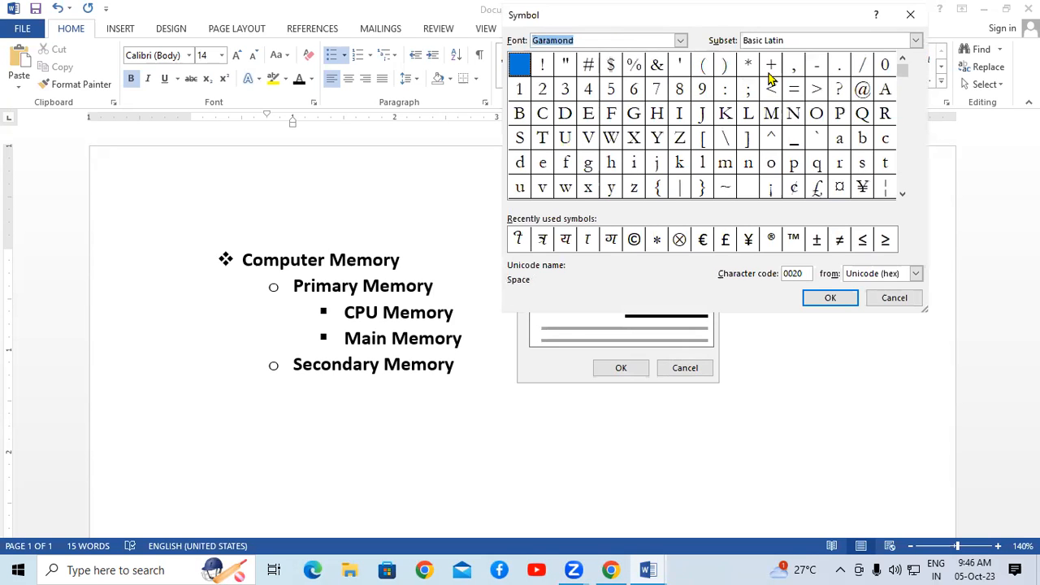
Step: Browse the Garamond bullet symbols in the Latin Extended-B, Basic Latin and Latin-1 Supplement subsets
left_click(782, 40)
left_click(771, 84)
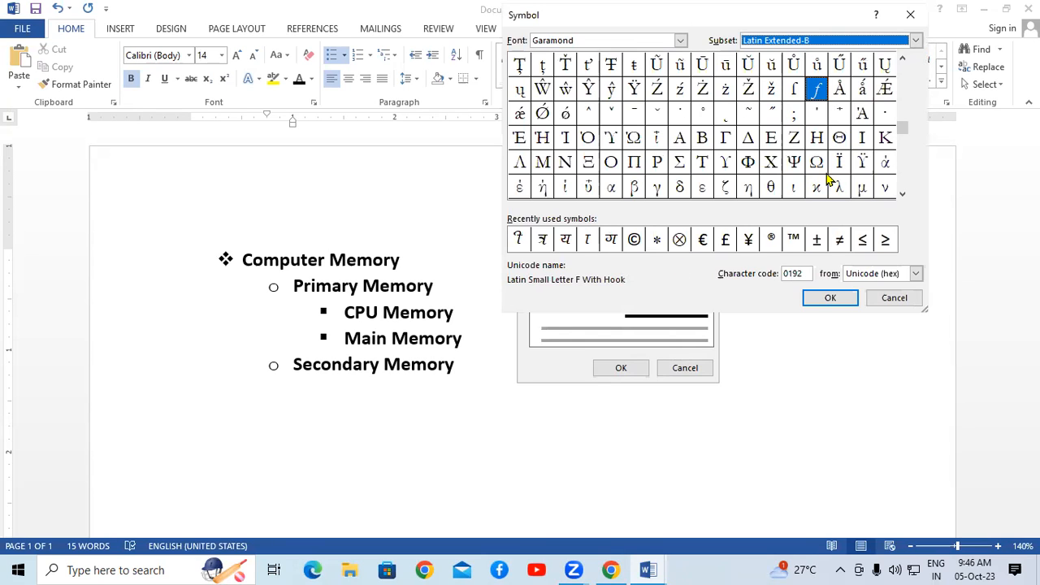
left_click_drag(902, 128, 904, 71)
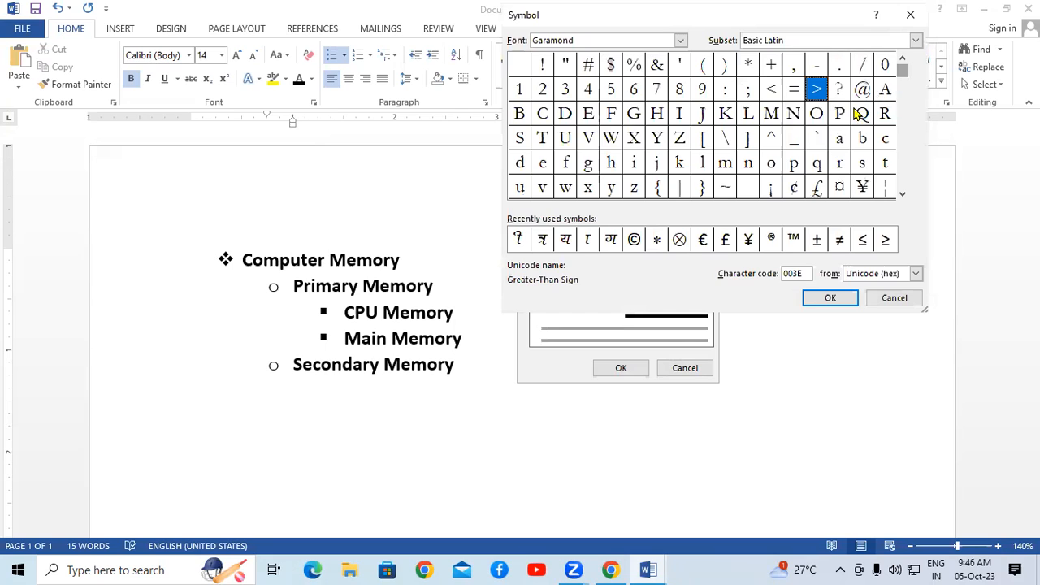
left_click(768, 40)
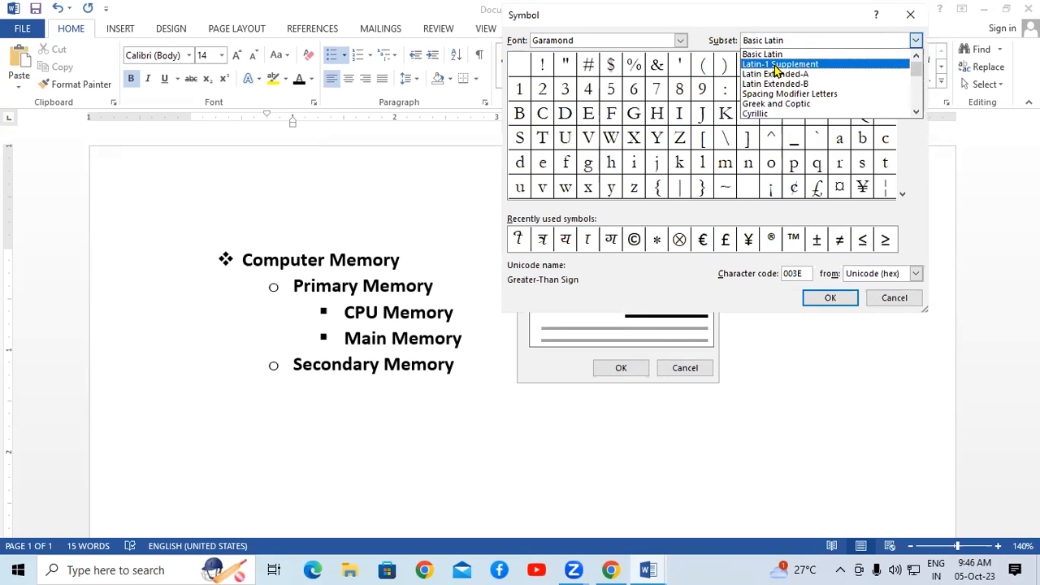
left_click(778, 64)
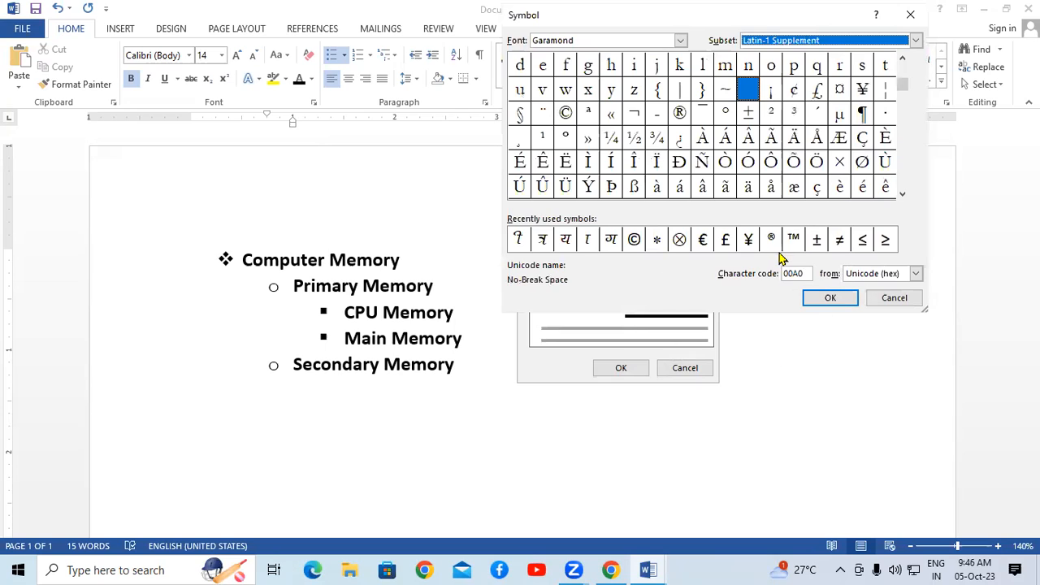
Step: Examine the Agra font's symbols, cancel the new bullet definition and review the bullet library without picking a bullet
left_click(680, 40)
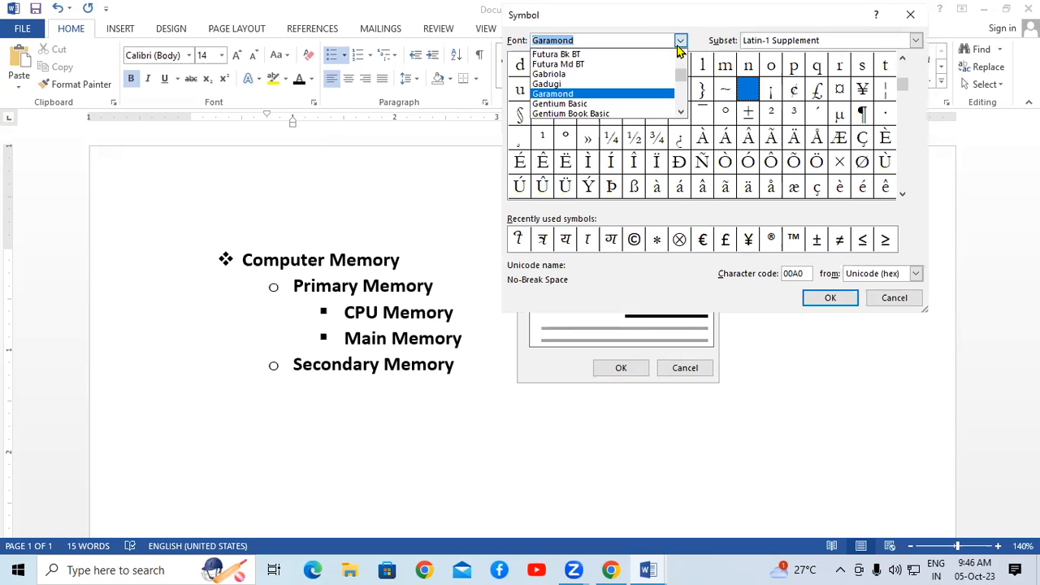
left_click_drag(680, 85, 681, 55)
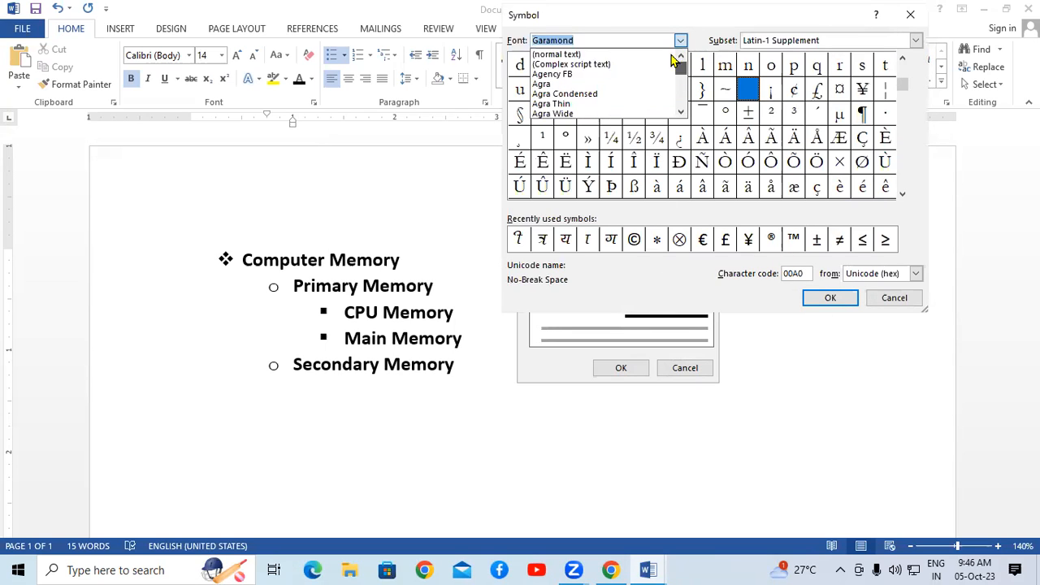
left_click(582, 86)
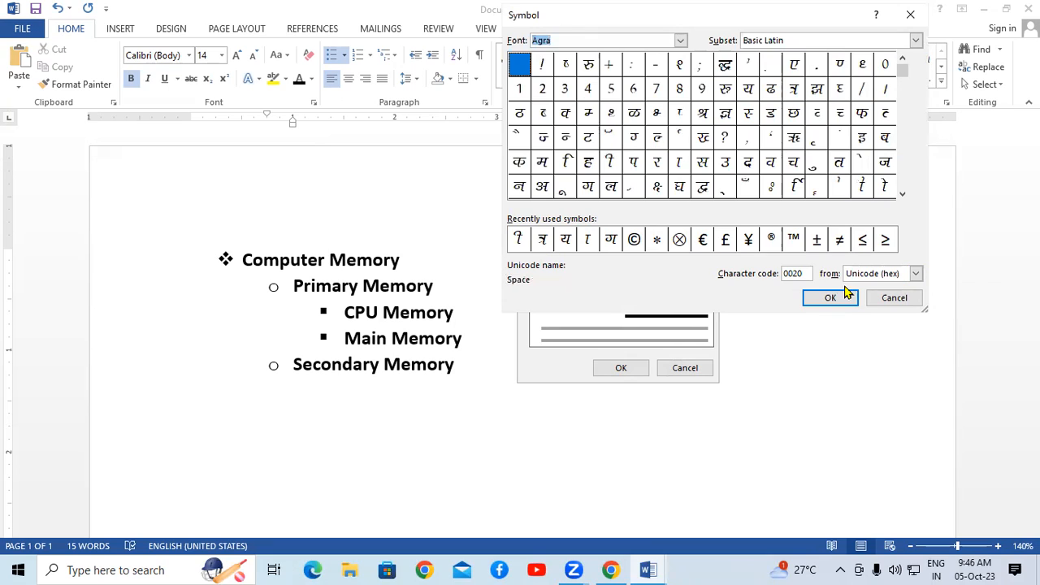
left_click(893, 298)
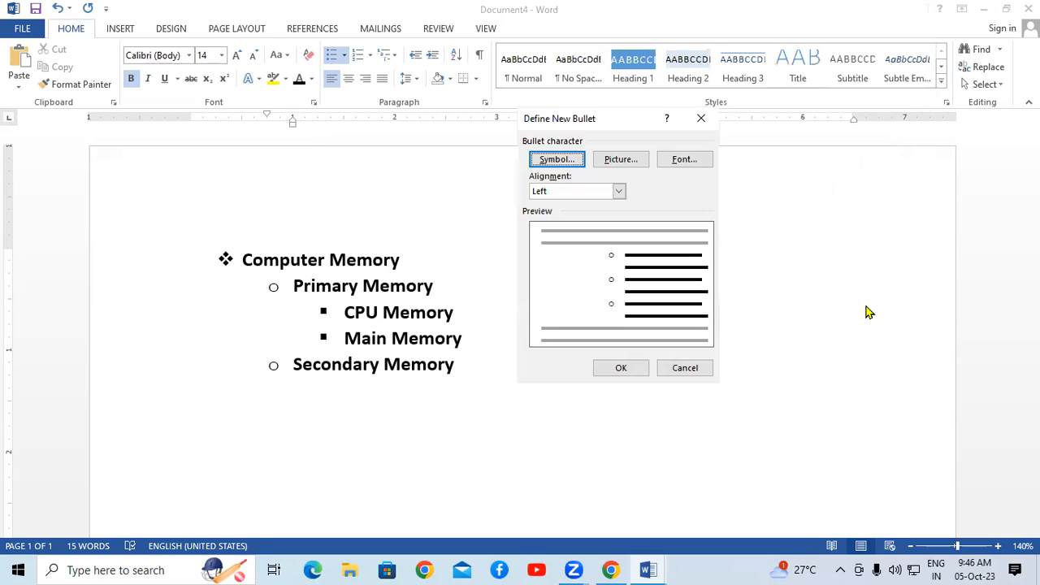
left_click(685, 368)
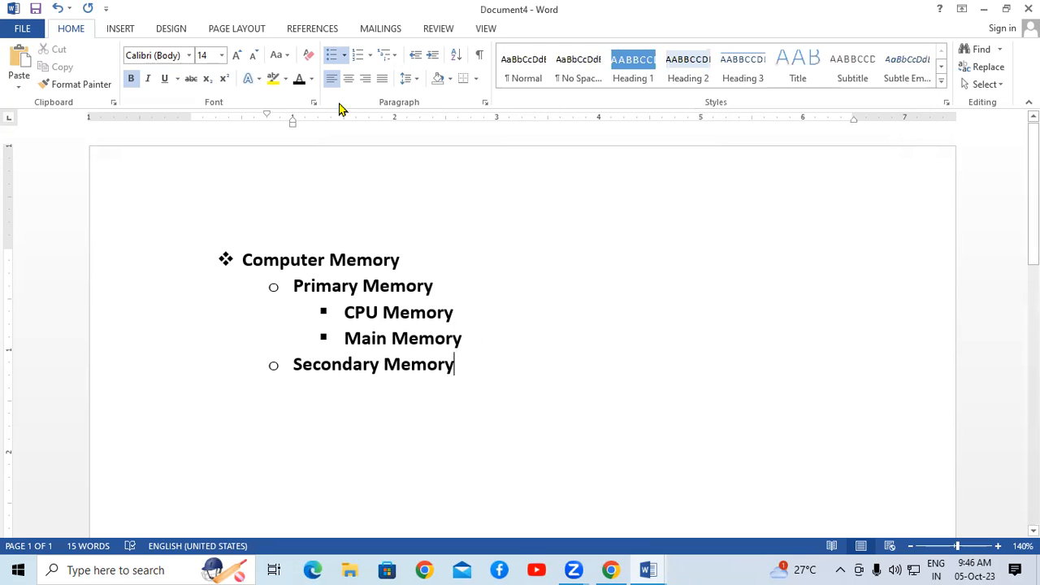
left_click(344, 55)
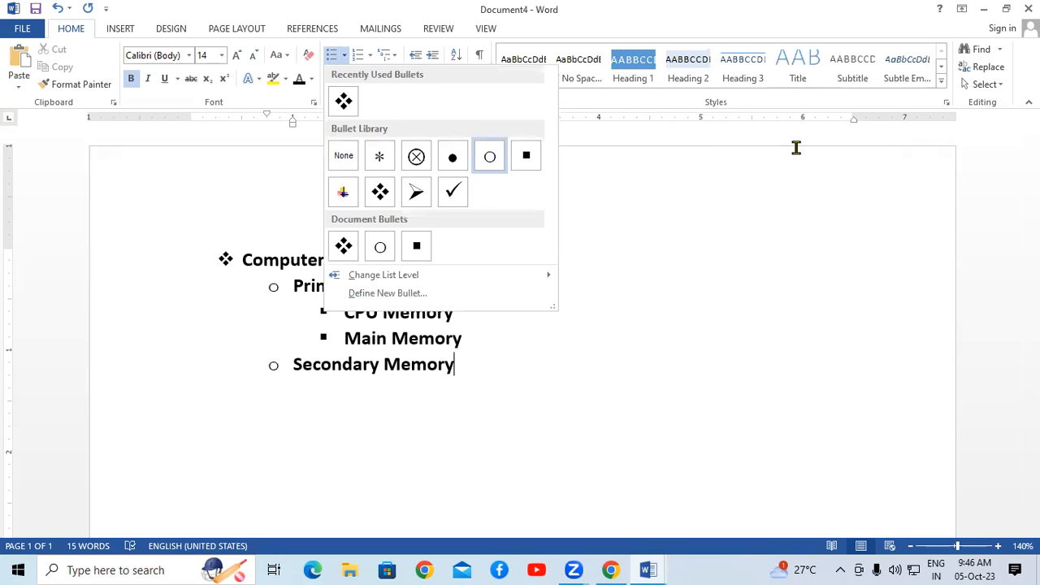
left_click(574, 355)
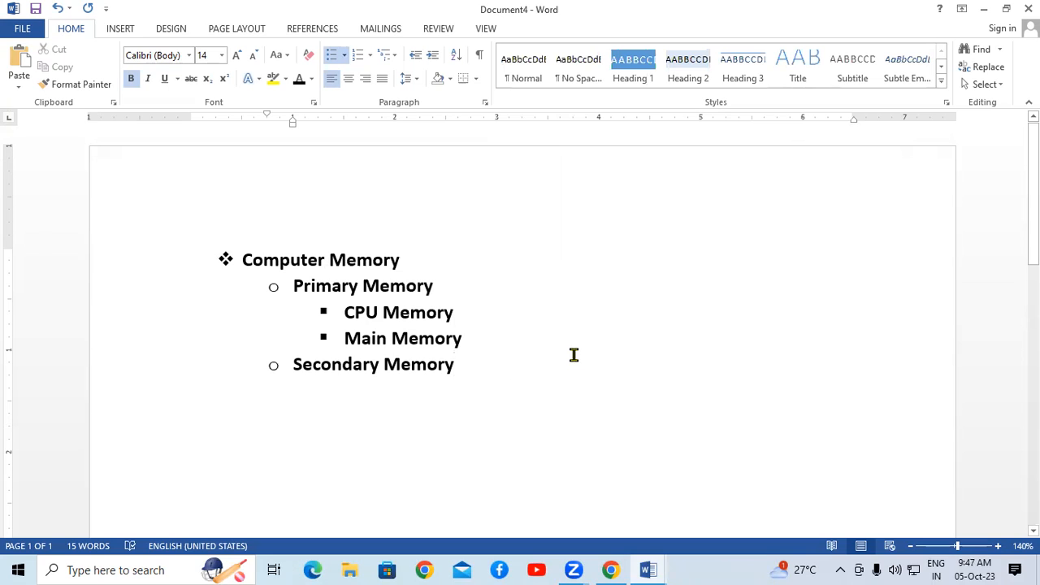
Step: Undo the sub-item additions and indents, back to the three same-level bullets "Computer Memory", "Primary Memory" and "Secondary Memory"
key("ctrl+z")
key("ctrl+z")
key("ctrl+z")
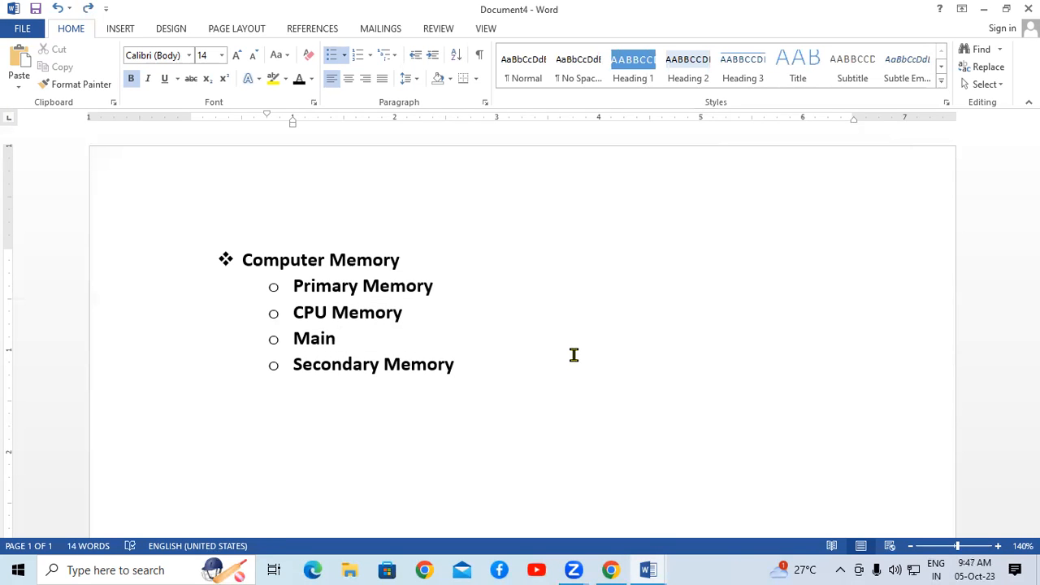
key("ctrl+z")
key("ctrl+z")
key("ctrl+z")
key("ctrl+z")
key("ctrl+z")
key("ctrl+z")
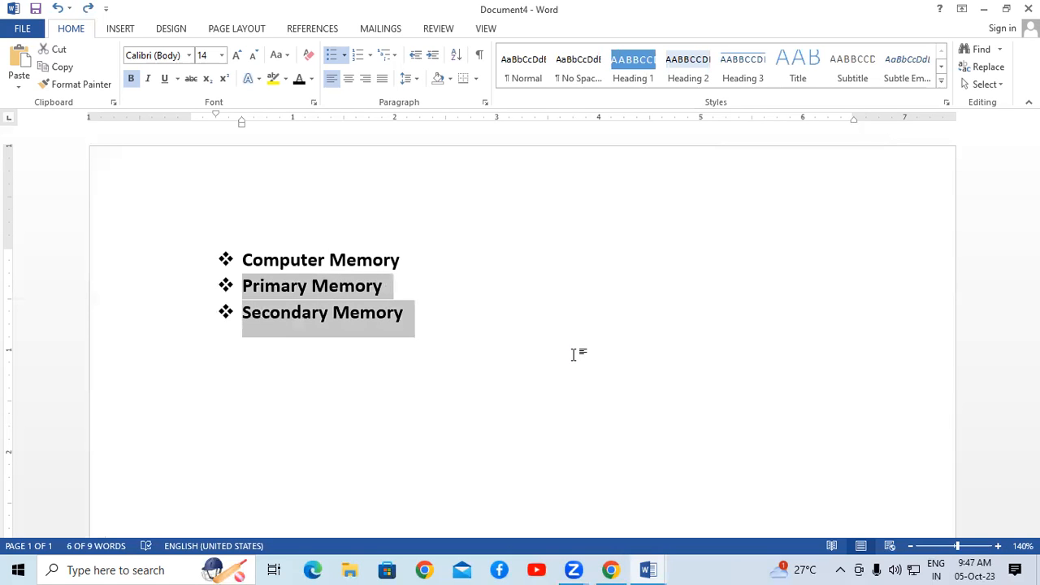
Step: Number the three memory items with the Hindi क., ख., ग. format and add an empty fourth item after "Secondary Memory"
left_click(542, 242)
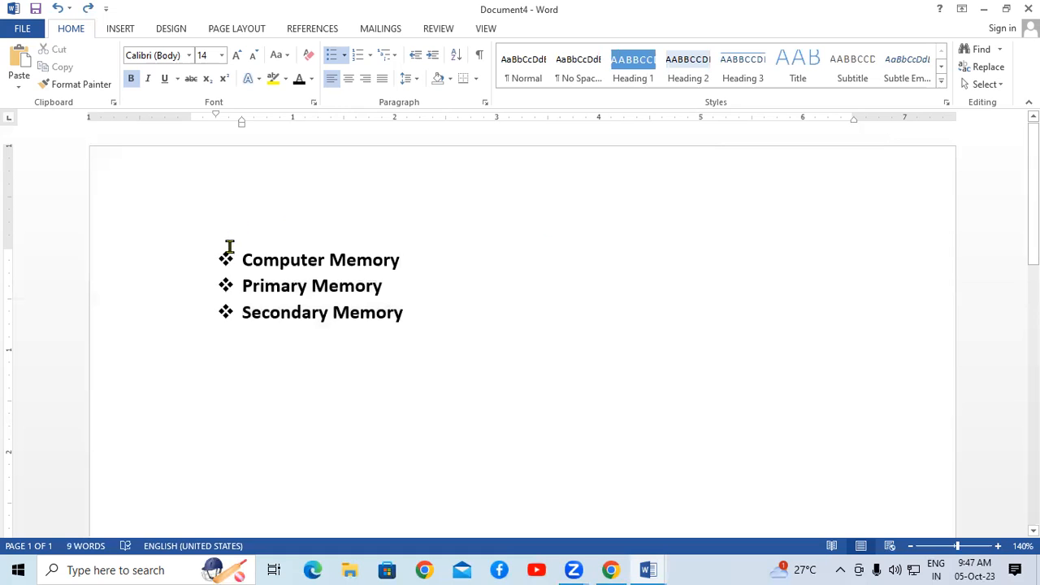
left_click_drag(241, 257, 443, 319)
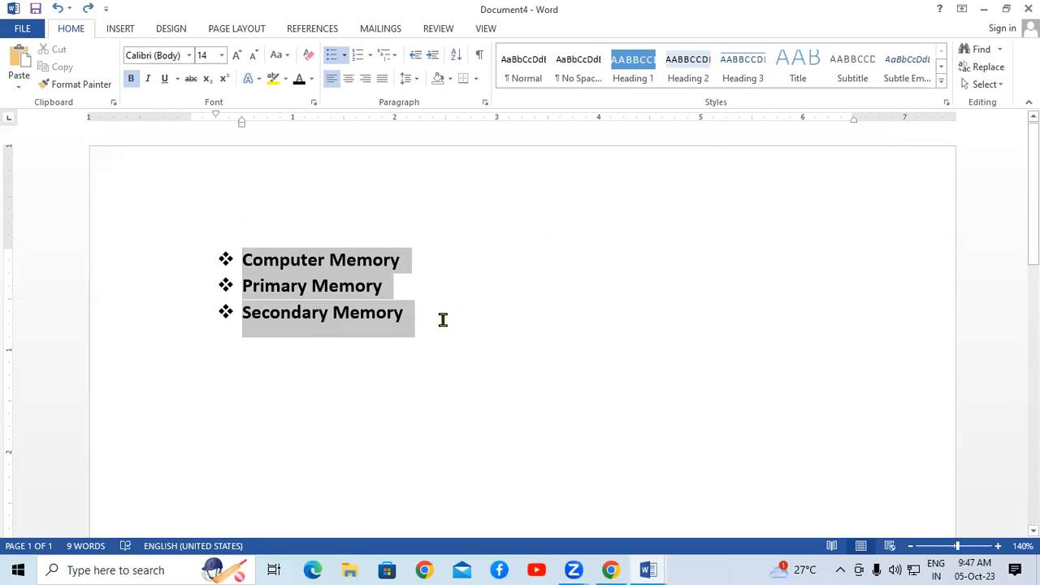
left_click(370, 56)
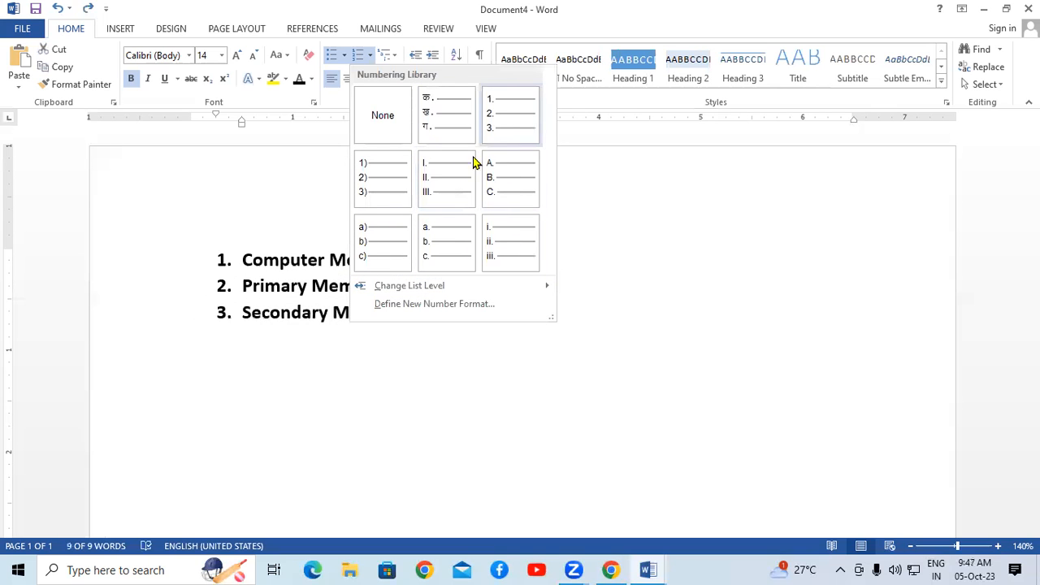
left_click(445, 118)
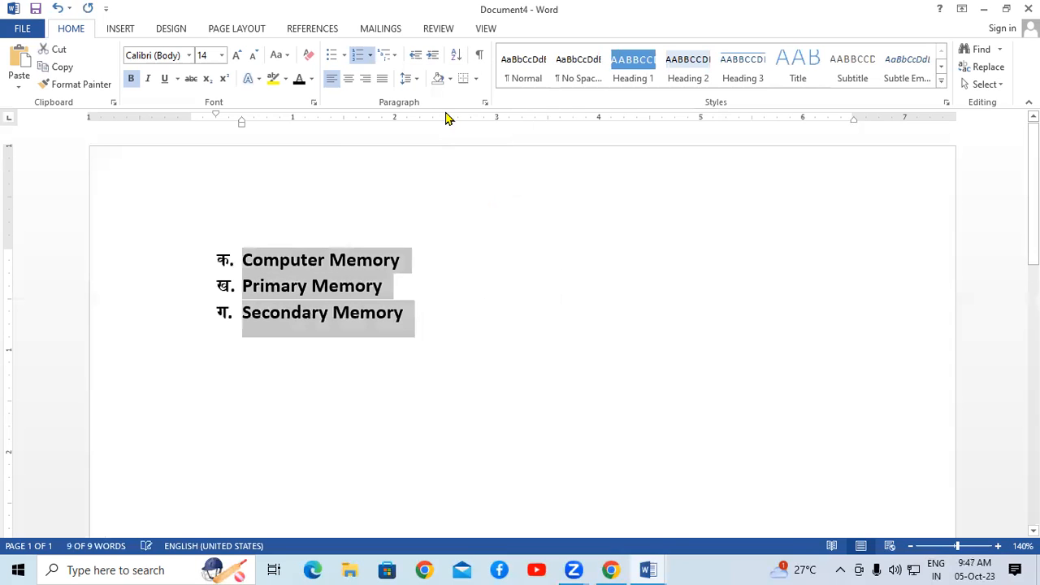
left_click(453, 319)
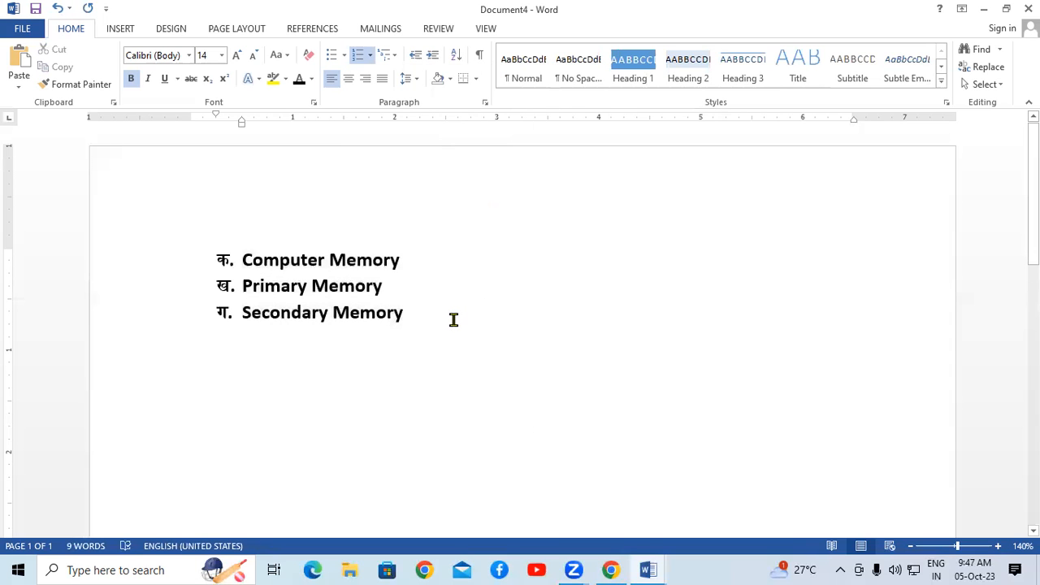
key("Return")
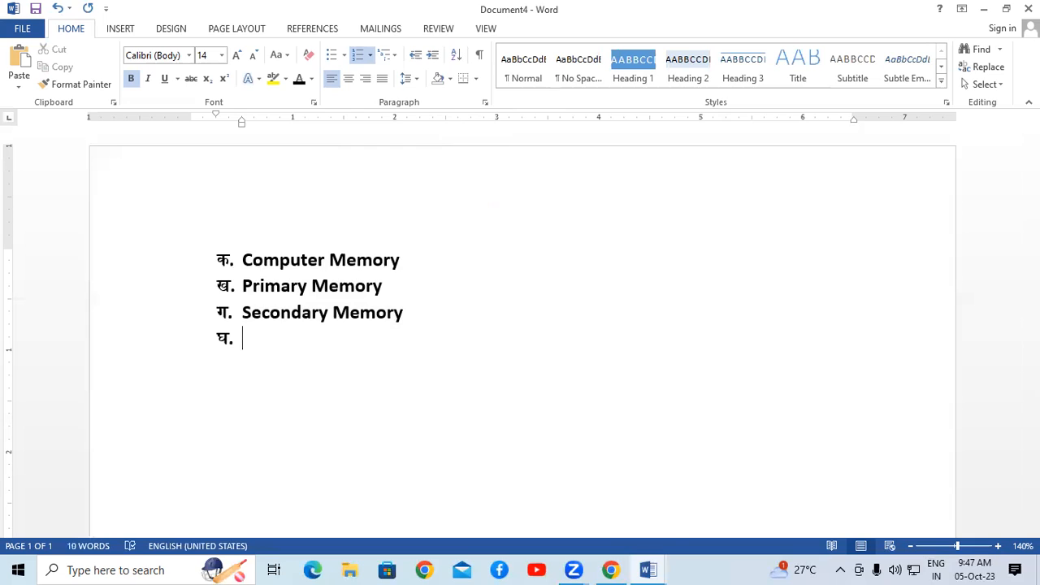